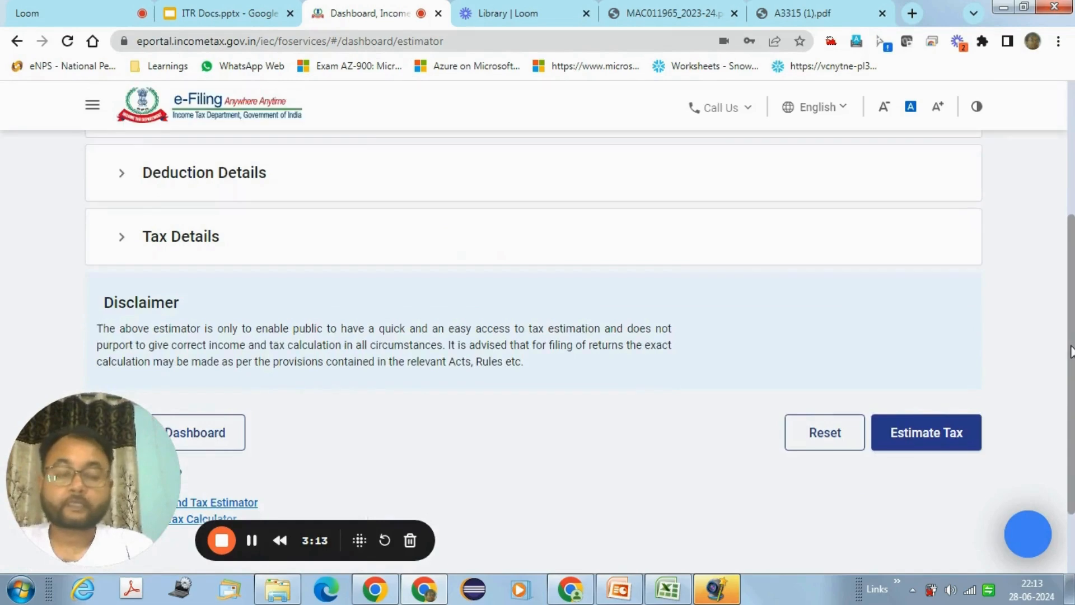
Step: Reset the estimator, confirming that all entered data goes back to zero
{"action": "left_click_drag", "start_coordinate": [1069, 352], "coordinate": [1069, 306]}
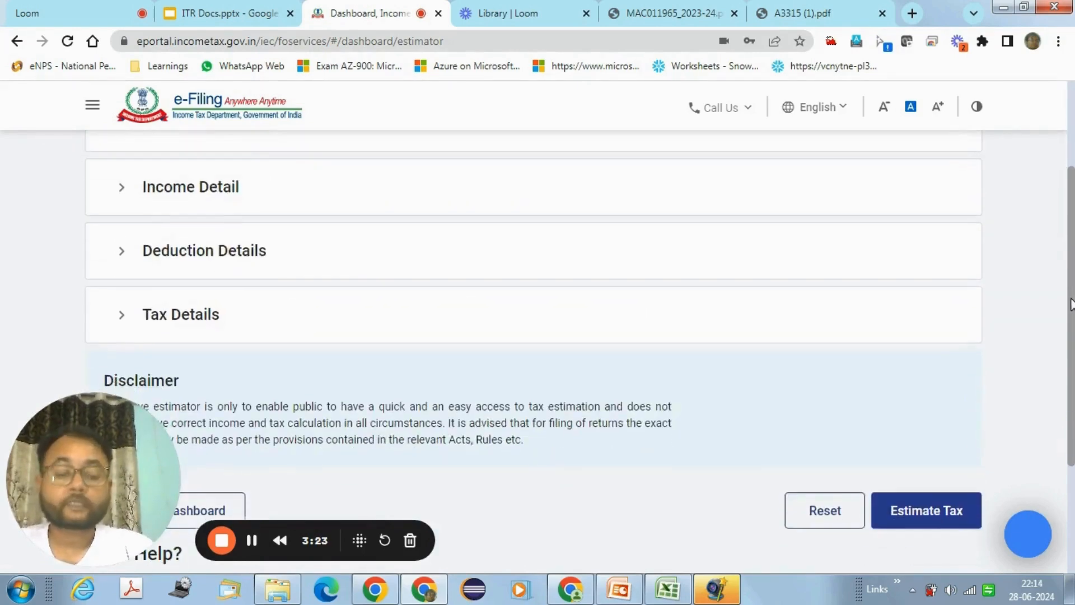
{"action": "left_click", "coordinate": [833, 516]}
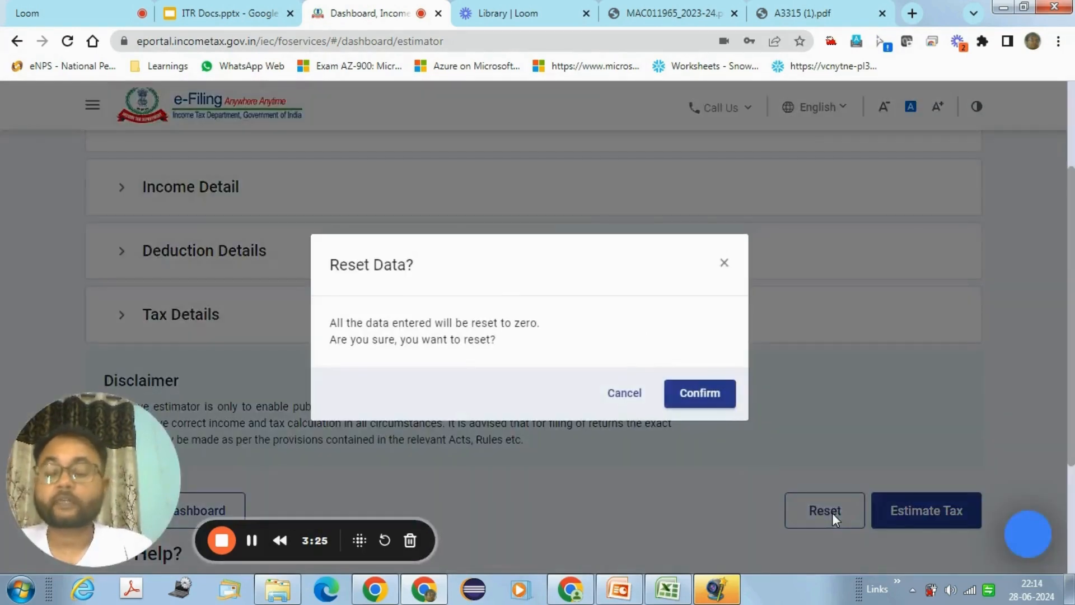
{"action": "left_click", "coordinate": [700, 394]}
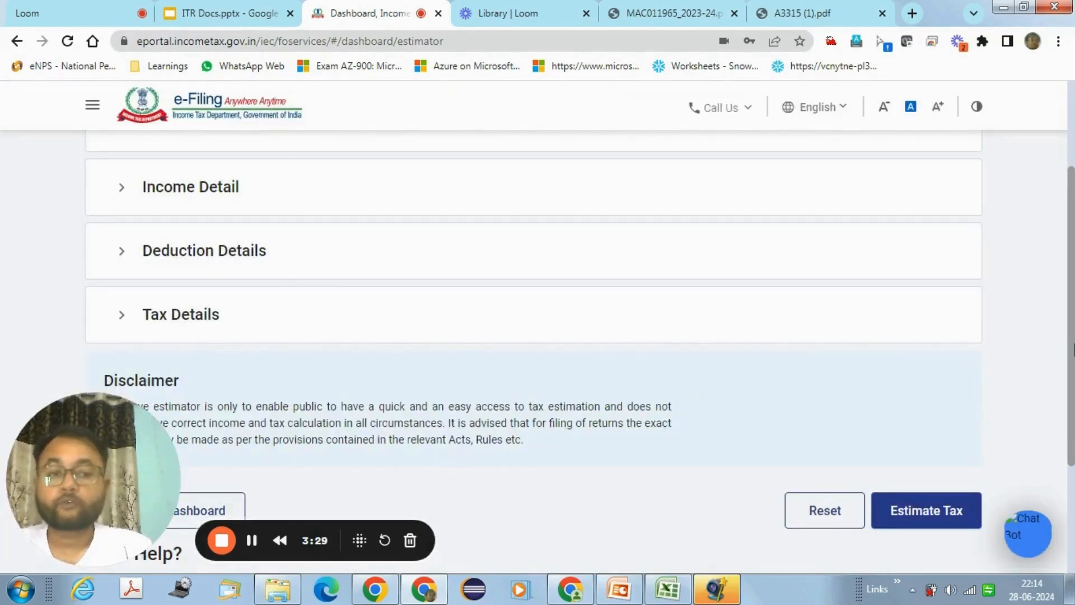
Step: Choose assessment year 2024-25 under Basic Information, giving a due date of 31-Jul-2024
{"action": "left_click_drag", "start_coordinate": [1072, 350], "coordinate": [1073, 314]}
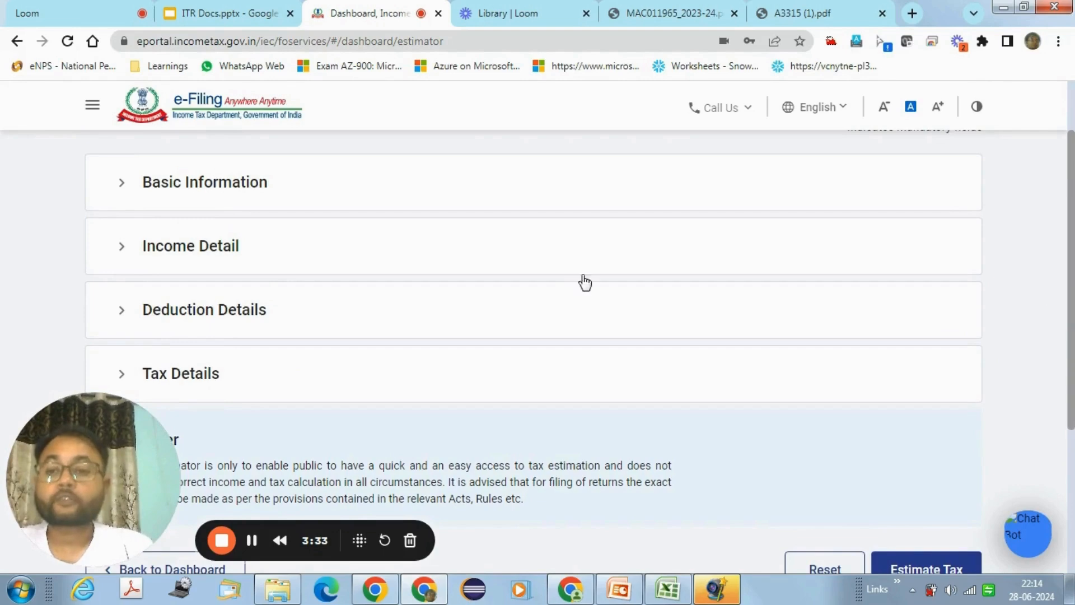
{"action": "left_click", "coordinate": [123, 184]}
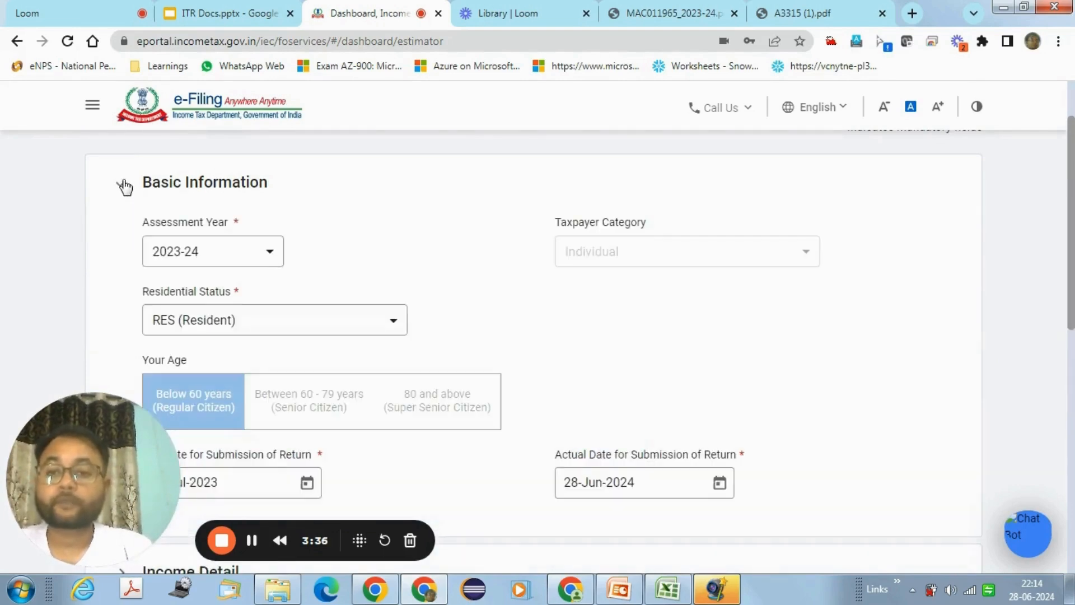
{"action": "left_click", "coordinate": [258, 258]}
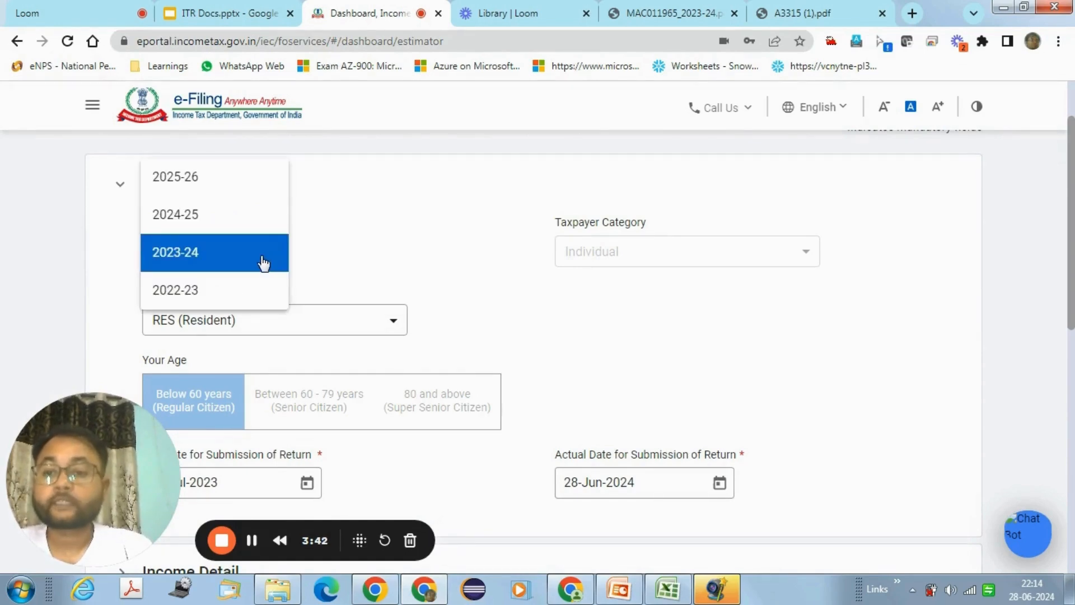
{"action": "left_click", "coordinate": [242, 228]}
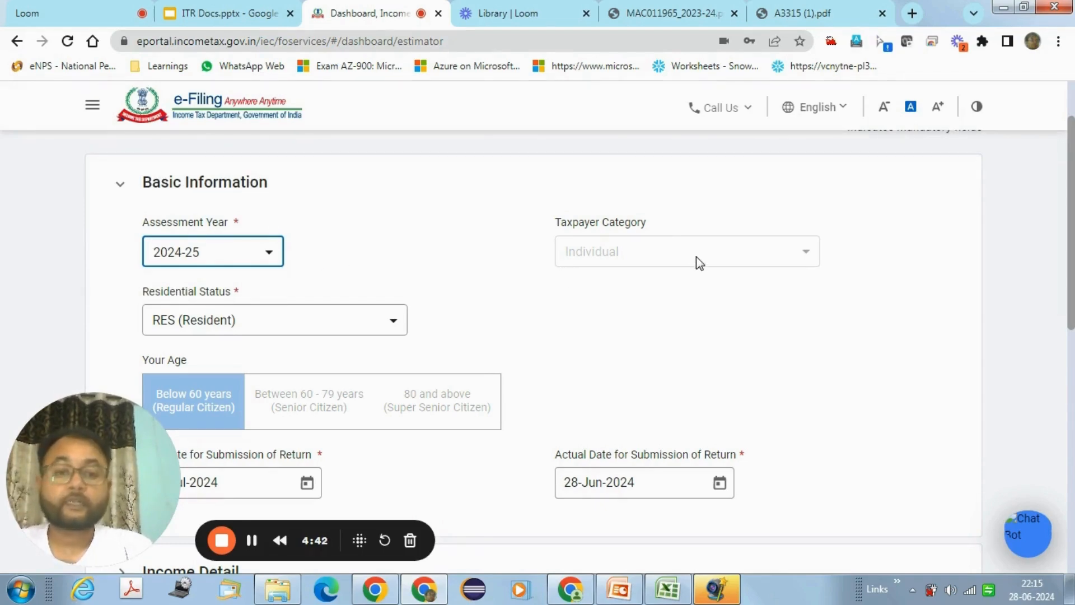
{"action": "left_click", "coordinate": [697, 258]}
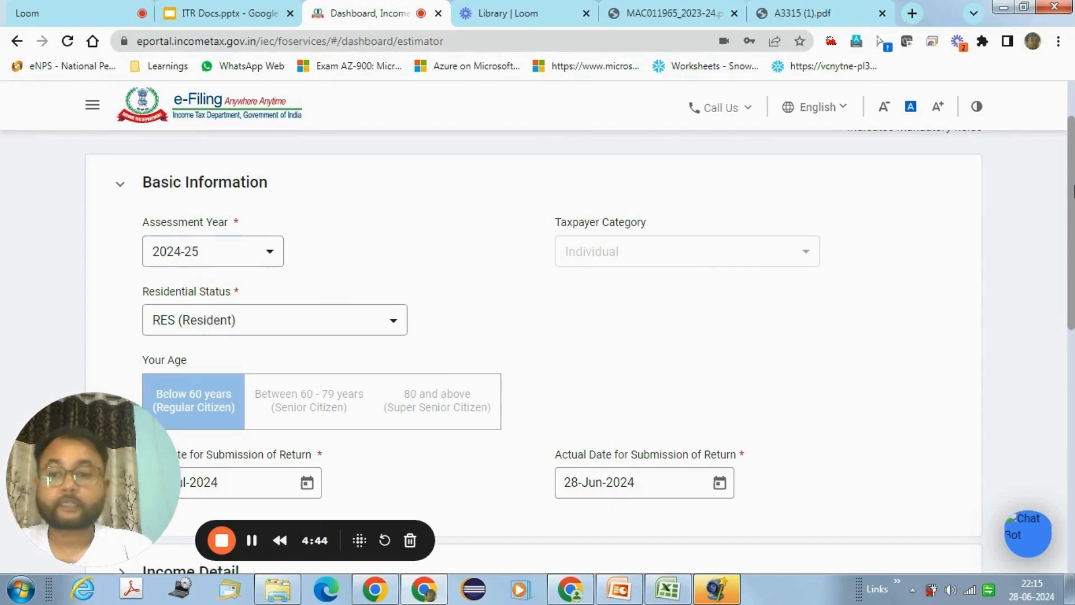
{"action": "scroll", "coordinate": [1073, 190], "scroll_direction": "down", "scroll_amount": 1}
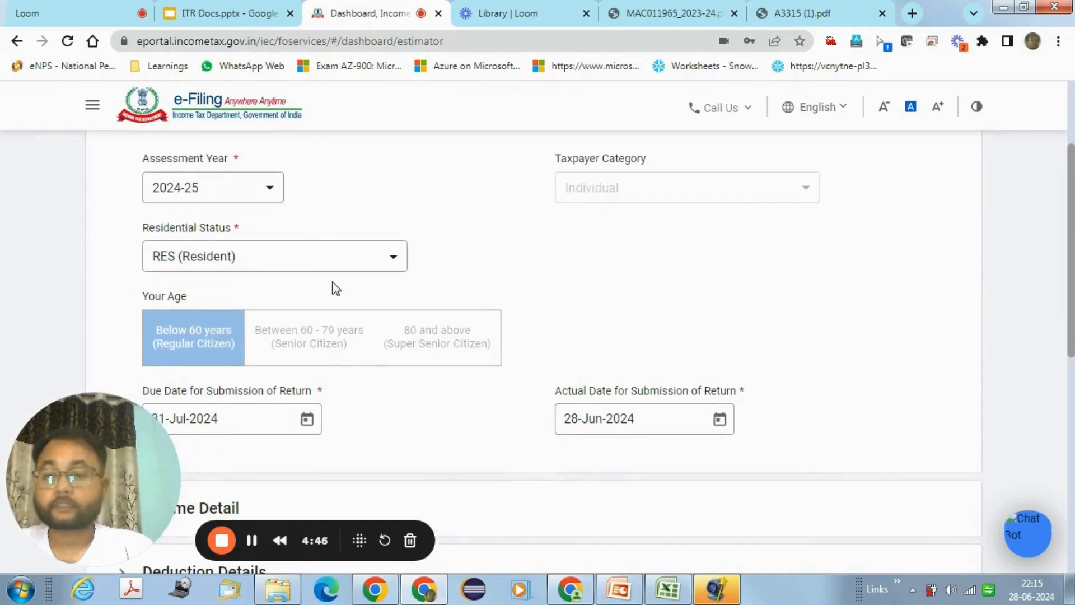
{"action": "scroll", "coordinate": [1073, 259], "scroll_direction": "down", "scroll_amount": 1}
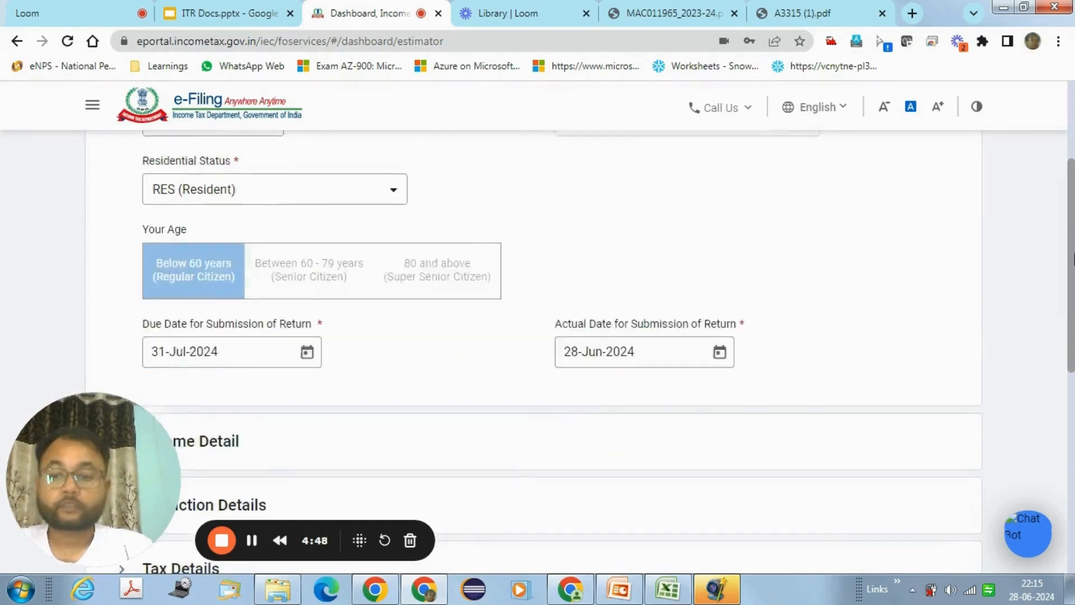
{"action": "scroll", "coordinate": [1073, 259], "scroll_direction": "down", "scroll_amount": 3}
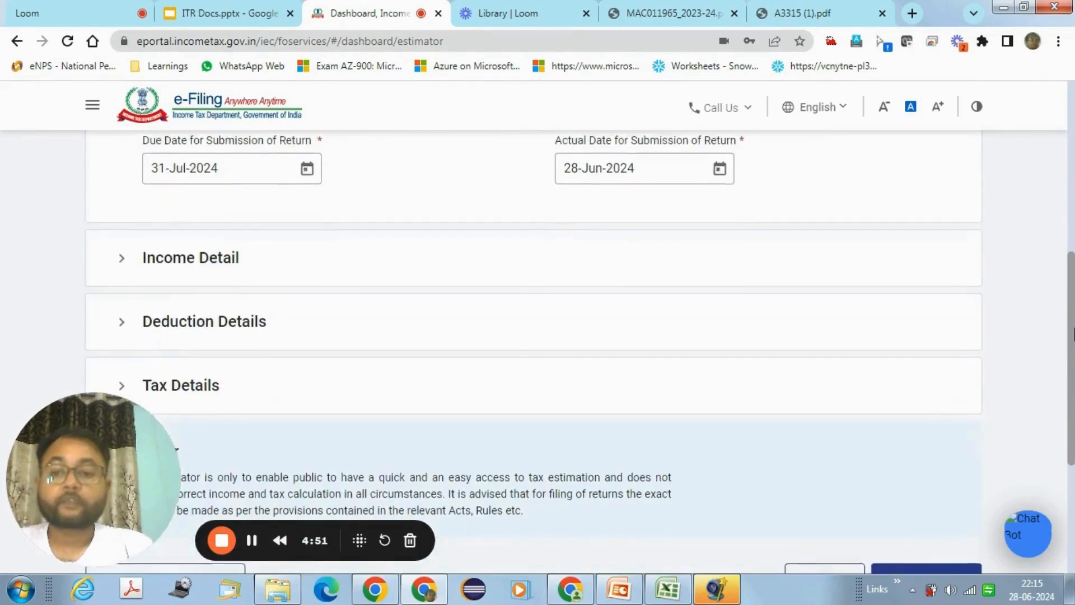
{"action": "scroll", "coordinate": [1073, 334], "scroll_direction": "down", "scroll_amount": 1}
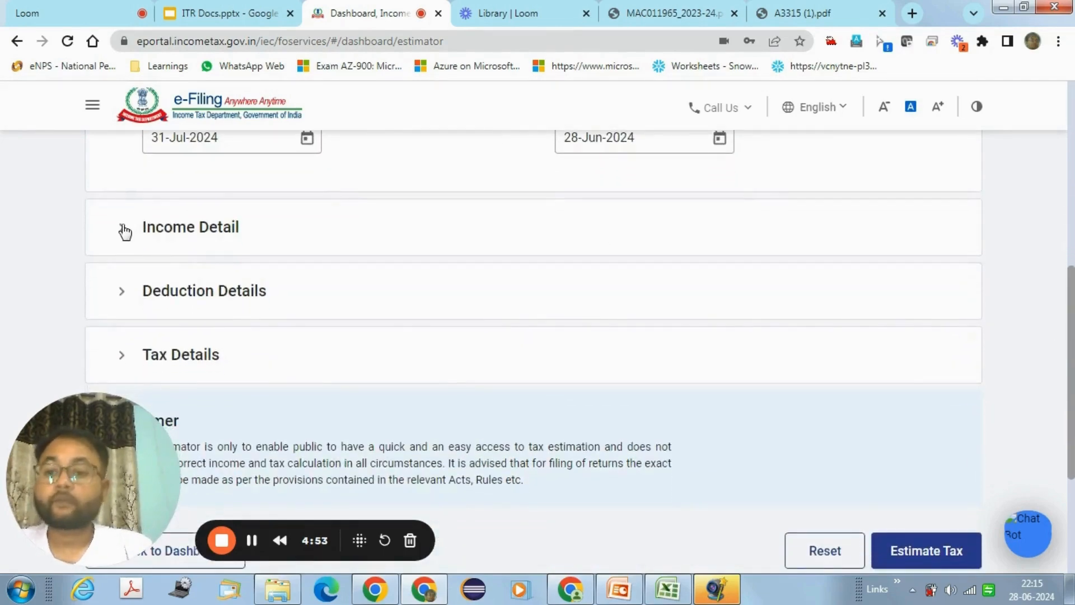
Step: Under Income Detail, replace the 116336 salary amount with a gross salary of 577386
{"action": "left_click", "coordinate": [122, 229]}
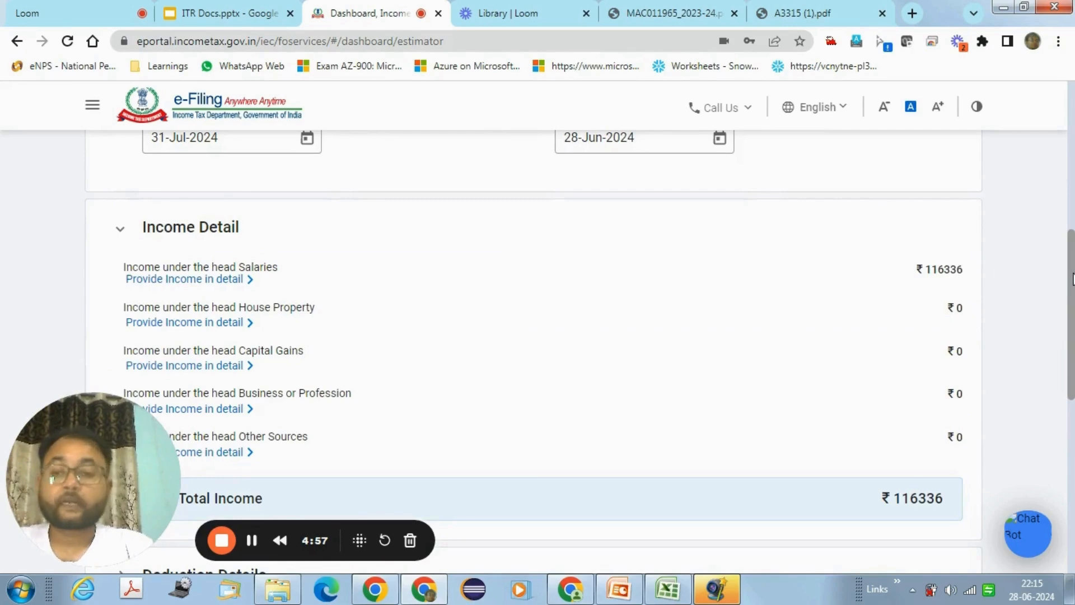
{"action": "left_click_drag", "start_coordinate": [1073, 280], "coordinate": [1073, 299]}
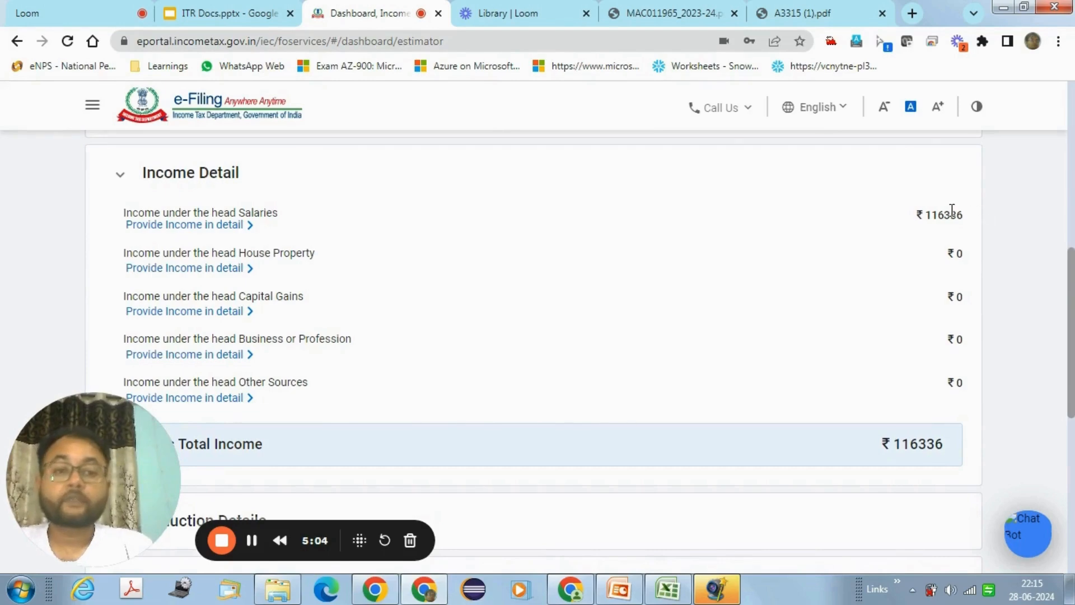
{"action": "left_click_drag", "start_coordinate": [929, 215], "coordinate": [962, 214]}
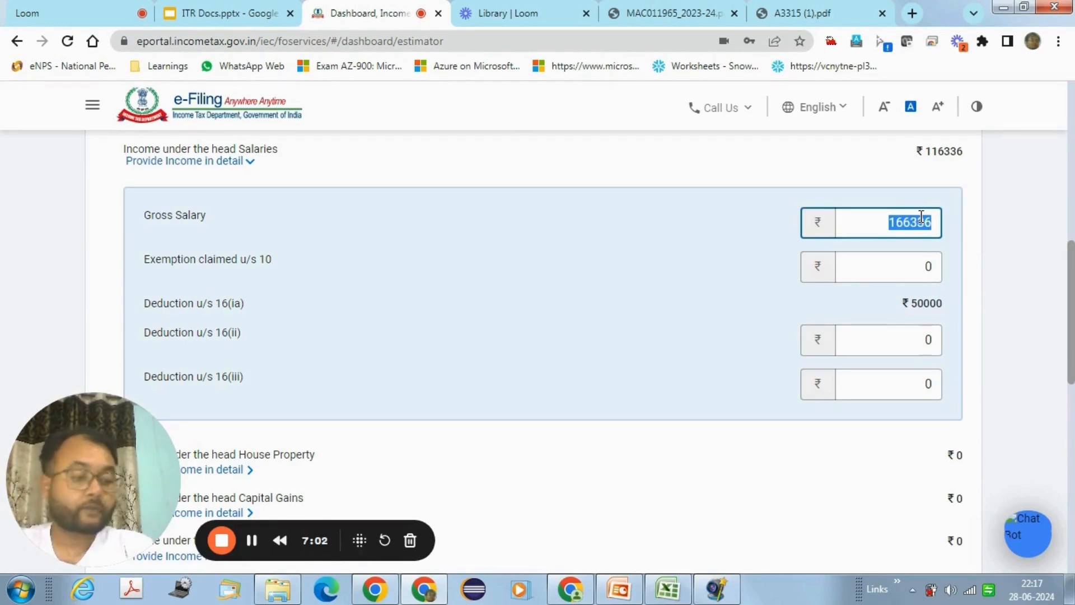
{"action": "type", "text": "577386"}
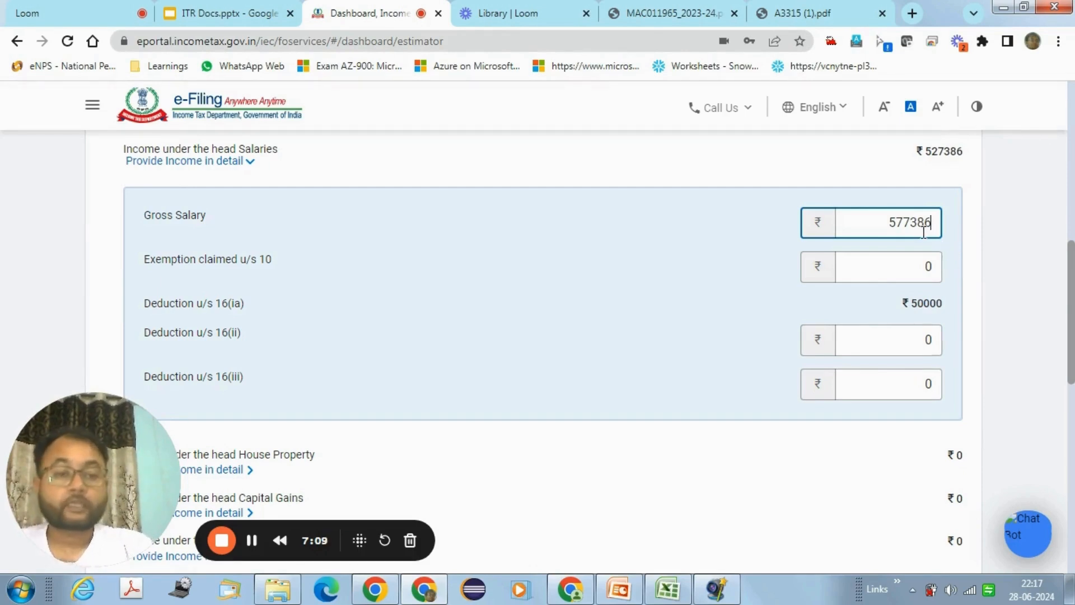
{"action": "left_click", "coordinate": [844, 170]}
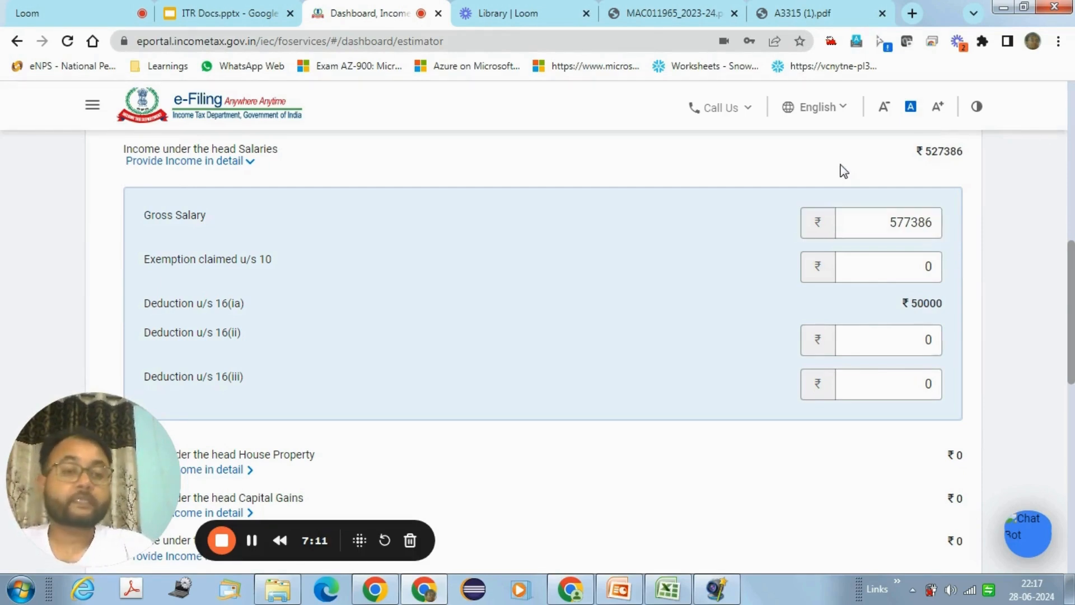
{"action": "left_click", "coordinate": [860, 213]}
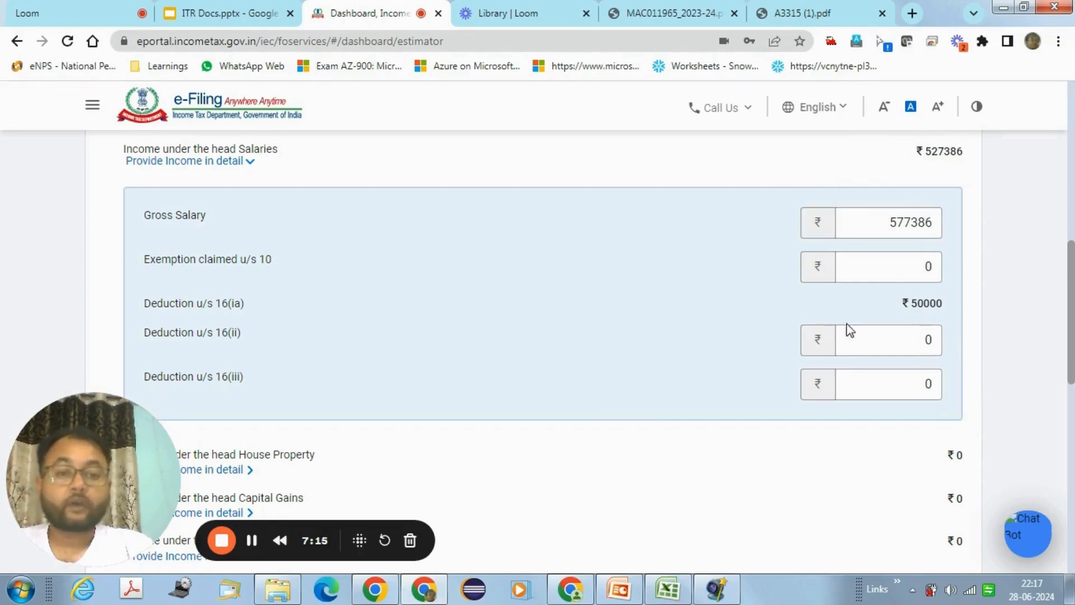
Step: Check the 50000 standard deduction and the resulting 527386 gross total income
{"action": "double_click", "coordinate": [927, 303]}
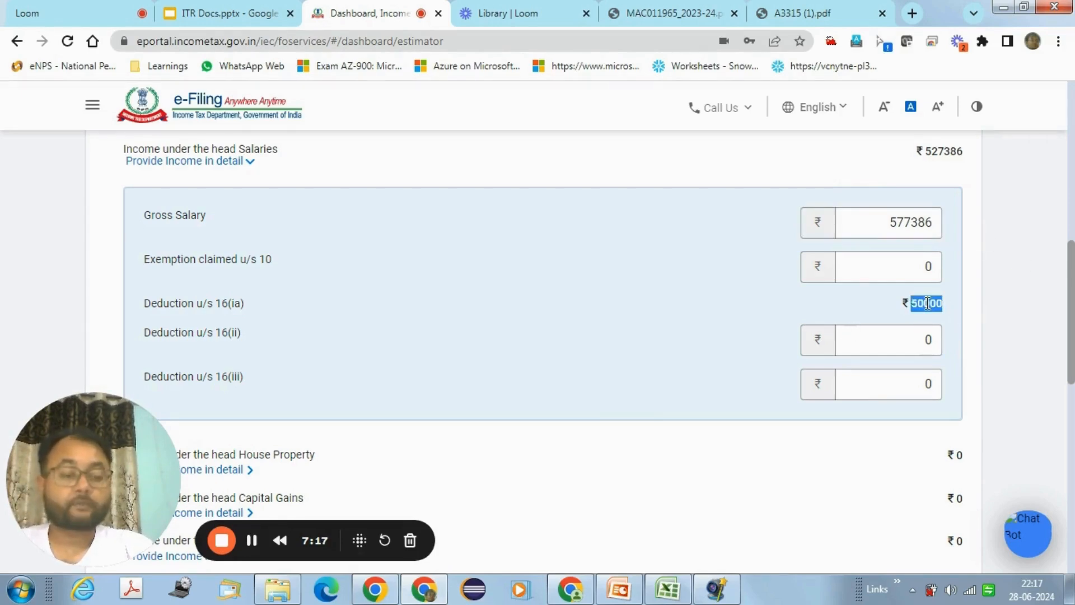
{"action": "left_click", "coordinate": [952, 300]}
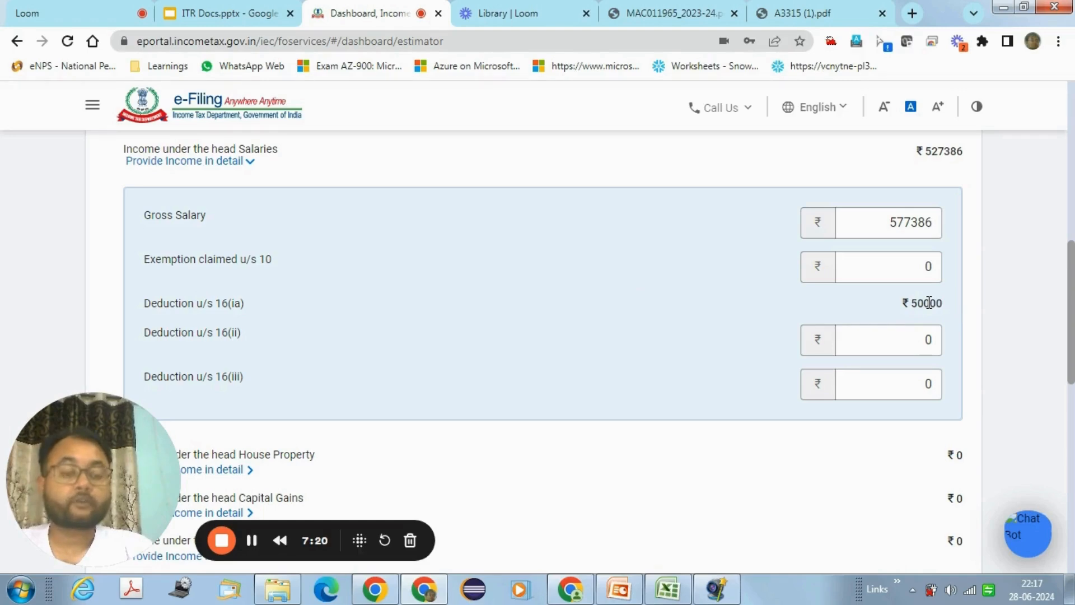
{"action": "double_click", "coordinate": [930, 303]}
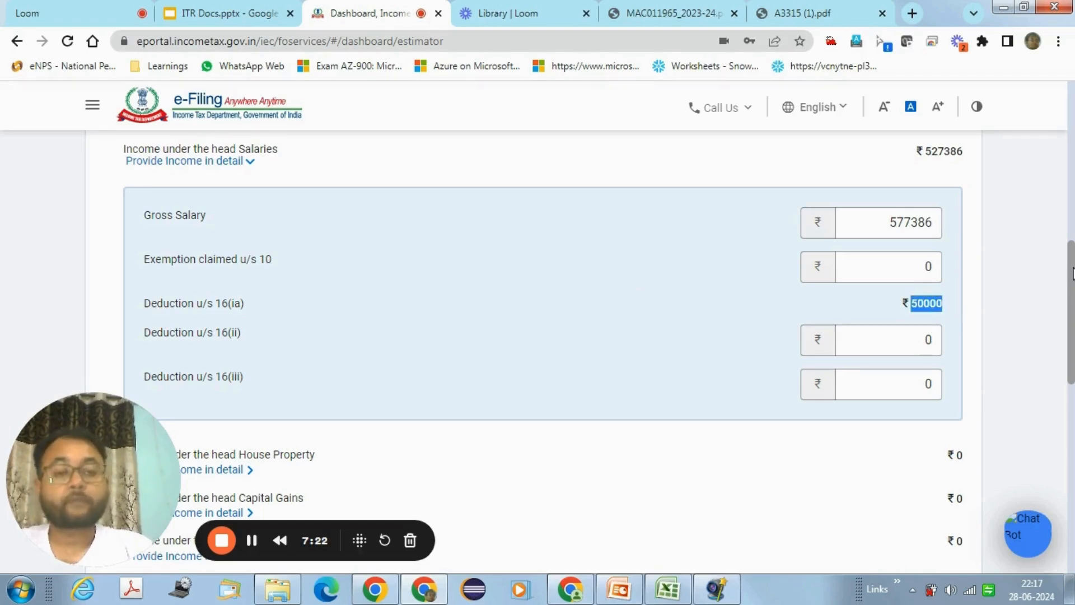
{"action": "left_click_drag", "start_coordinate": [1072, 275], "coordinate": [1072, 337]}
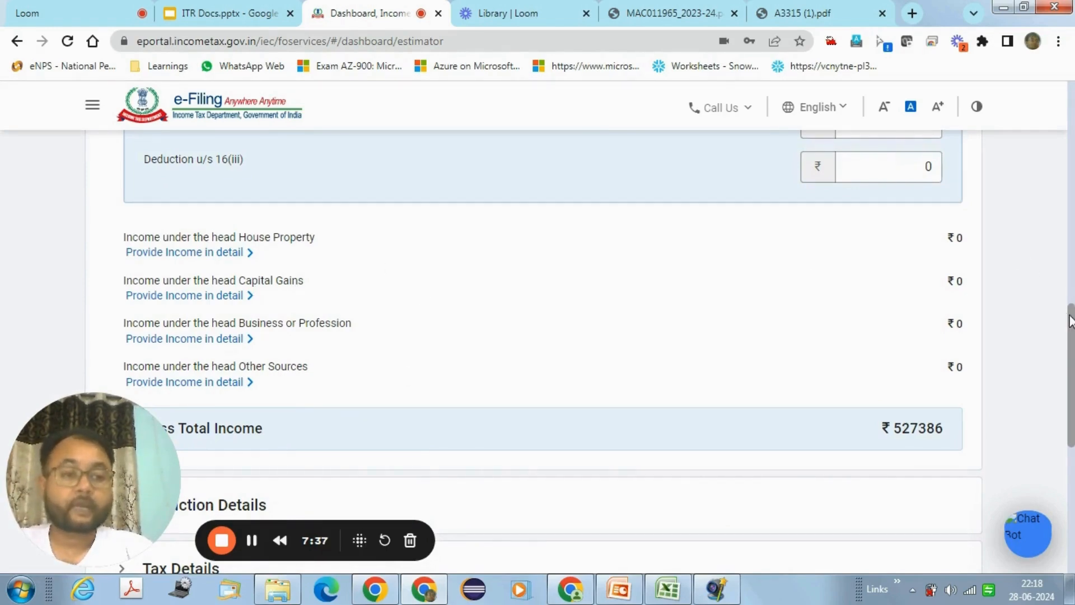
{"action": "left_click_drag", "start_coordinate": [1069, 321], "coordinate": [1070, 378]}
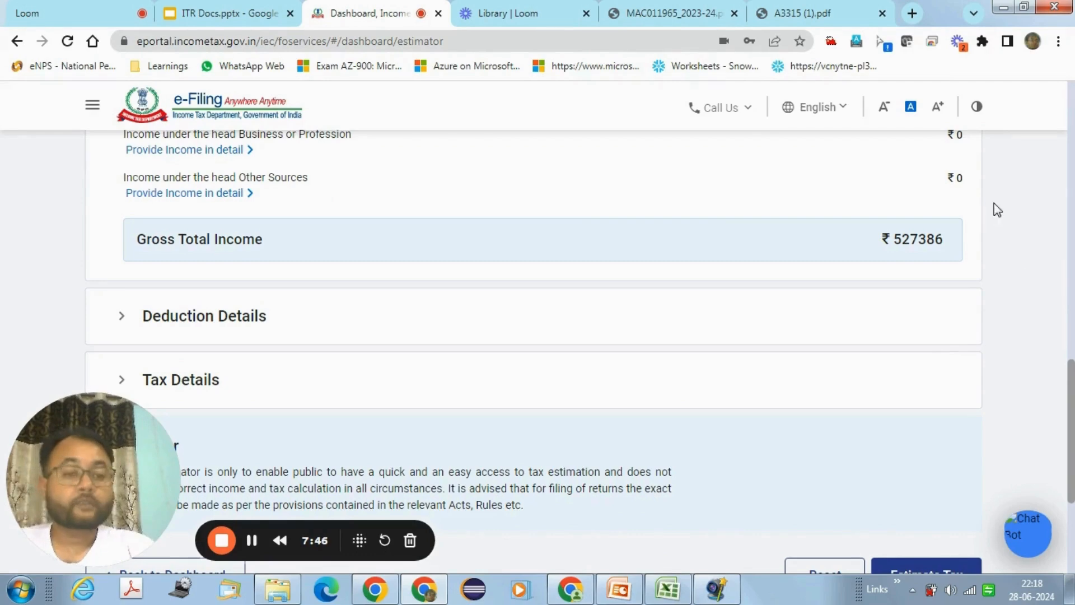
{"action": "double_click", "coordinate": [901, 242]}
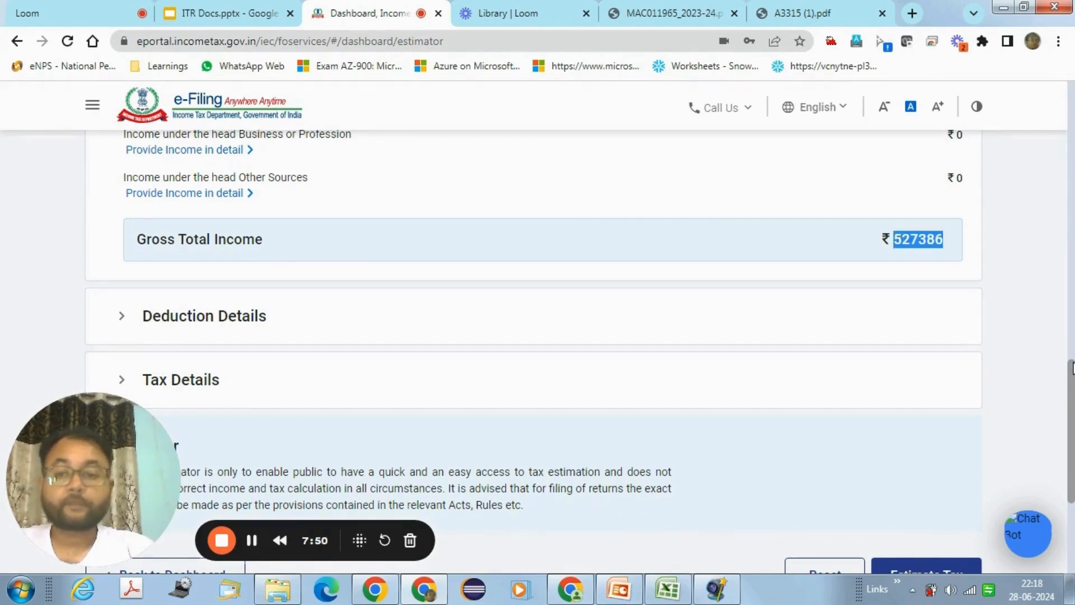
{"action": "scroll", "coordinate": [1072, 367], "scroll_direction": "down", "scroll_amount": 1}
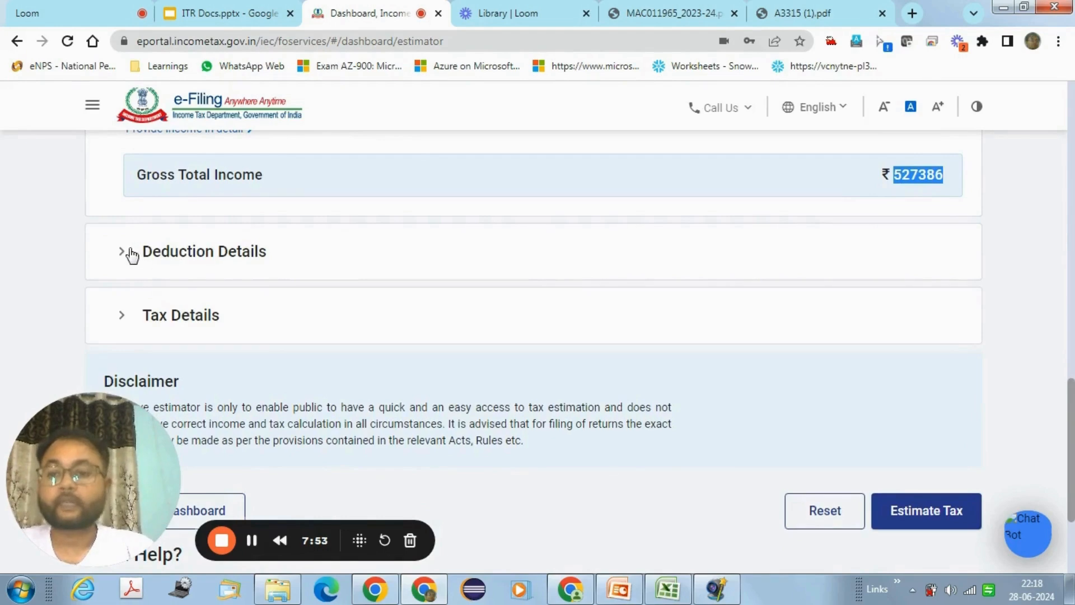
Step: Show the detailed deduction fields and review the 5172 total claimed under 80C
{"action": "left_click", "coordinate": [129, 253]}
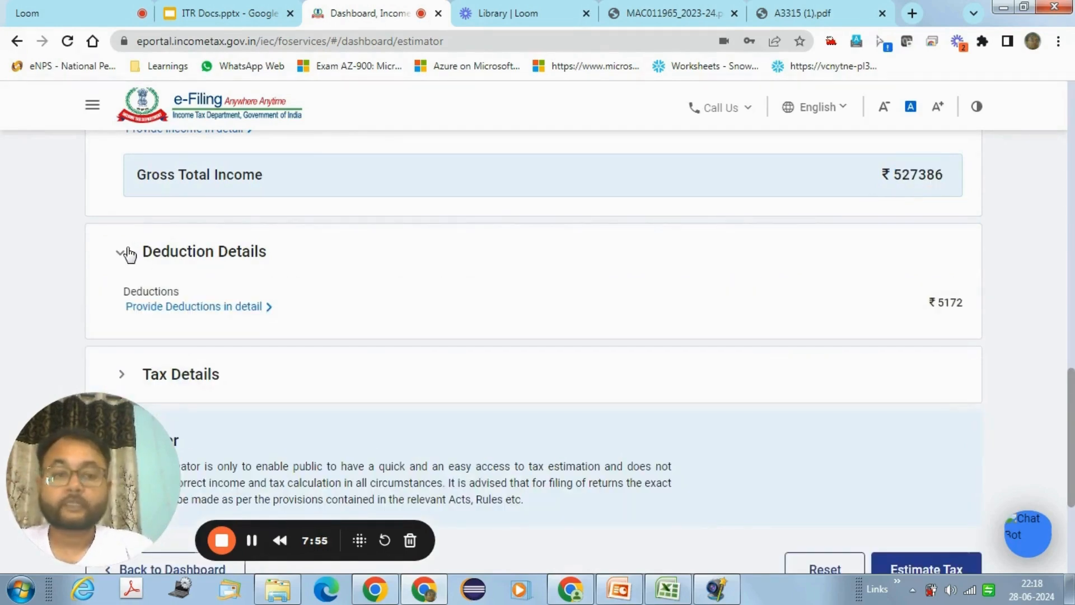
{"action": "left_click", "coordinate": [250, 320]}
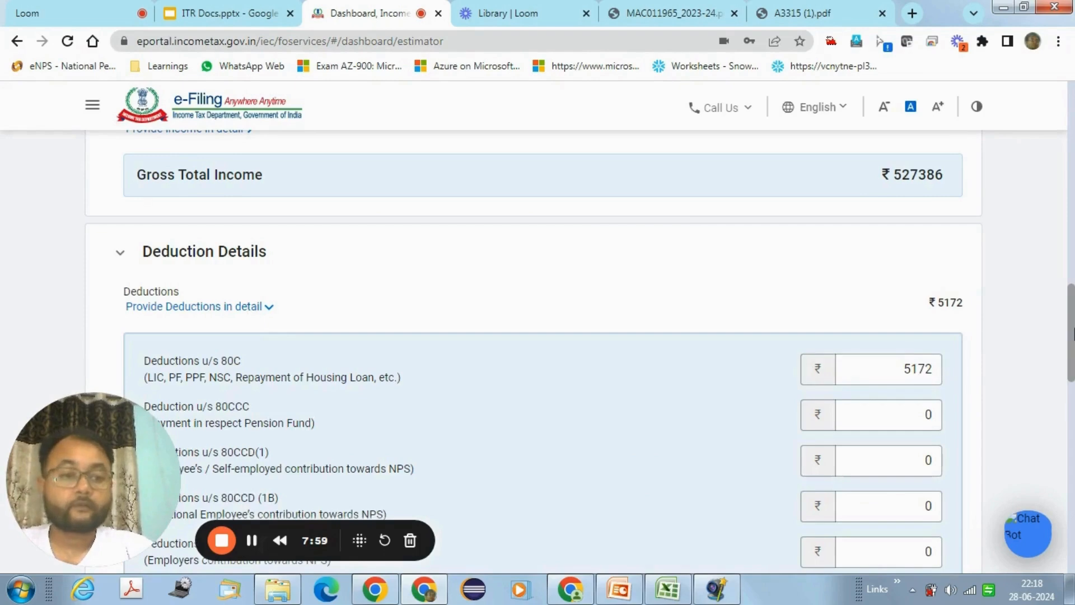
{"action": "left_click_drag", "start_coordinate": [1071, 334], "coordinate": [1070, 354]}
{"action": "double_click", "coordinate": [951, 198]}
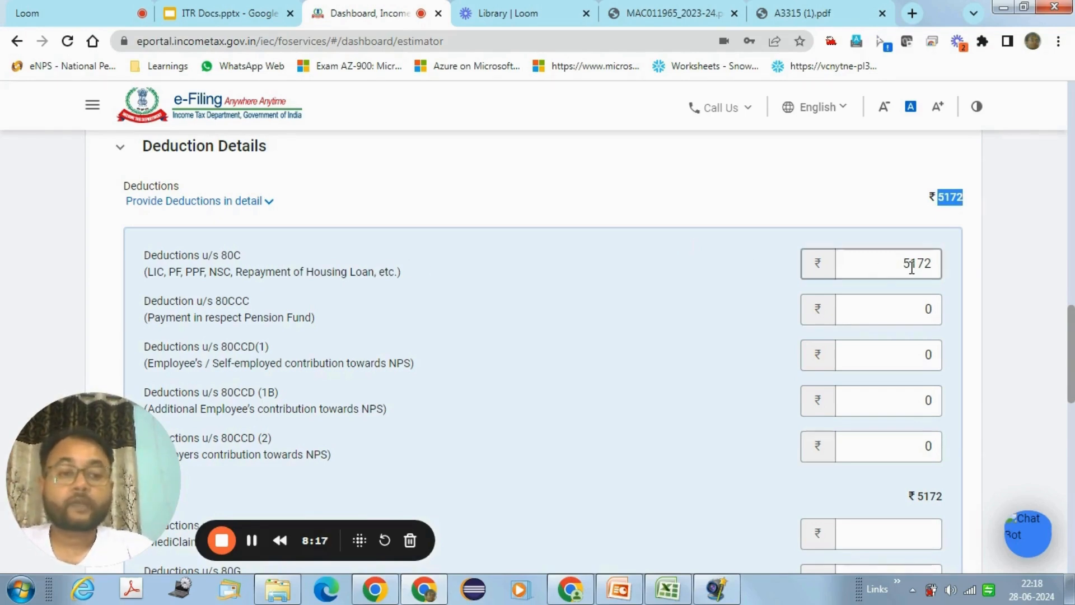
{"action": "left_click_drag", "start_coordinate": [910, 266], "coordinate": [918, 270]}
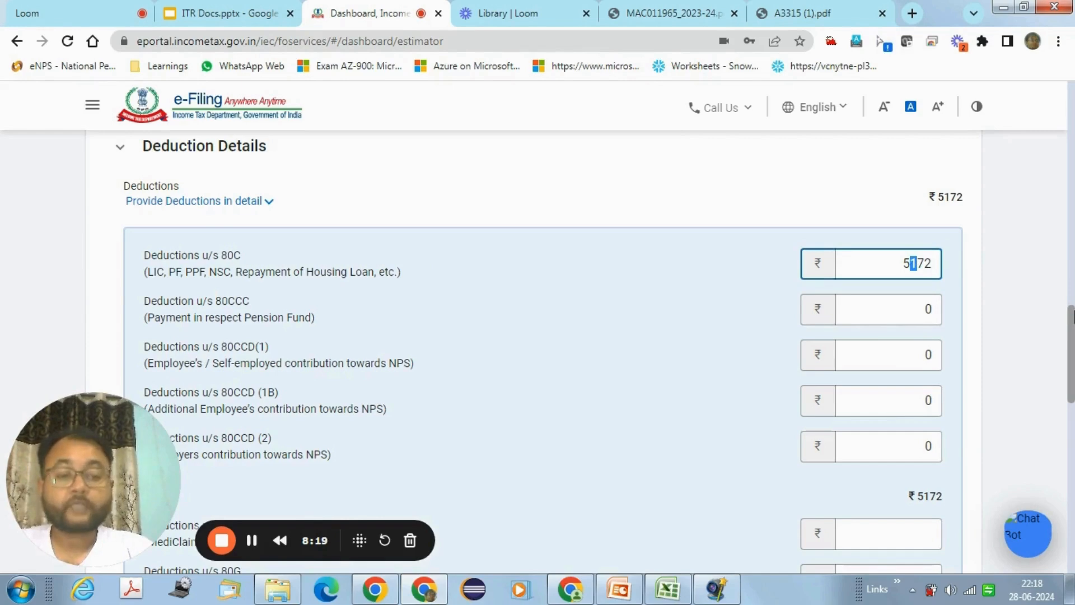
Step: Expand Tax Details and check that TDS/TCS and self-assessment tax are ₹0
{"action": "mouse_move", "coordinate": [1072, 317]}
{"action": "left_mouse_down"}
{"action": "mouse_move", "coordinate": [1072, 345]}
{"action": "mouse_move", "coordinate": [1072, 302]}
{"action": "mouse_move", "coordinate": [1072, 332]}
{"action": "left_mouse_up"}
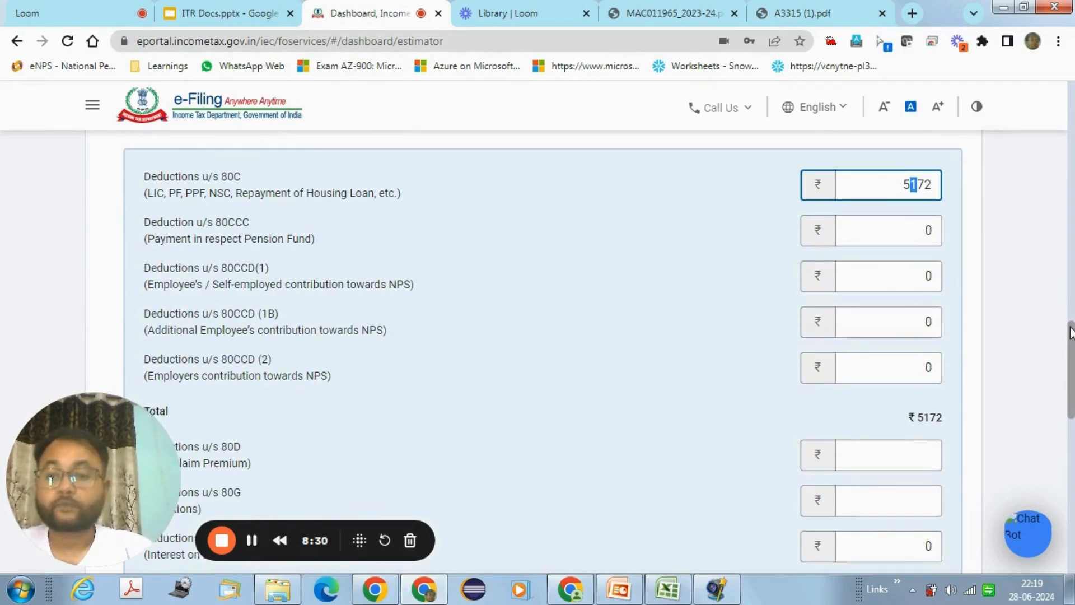
{"action": "left_click_drag", "start_coordinate": [1071, 332], "coordinate": [1066, 438]}
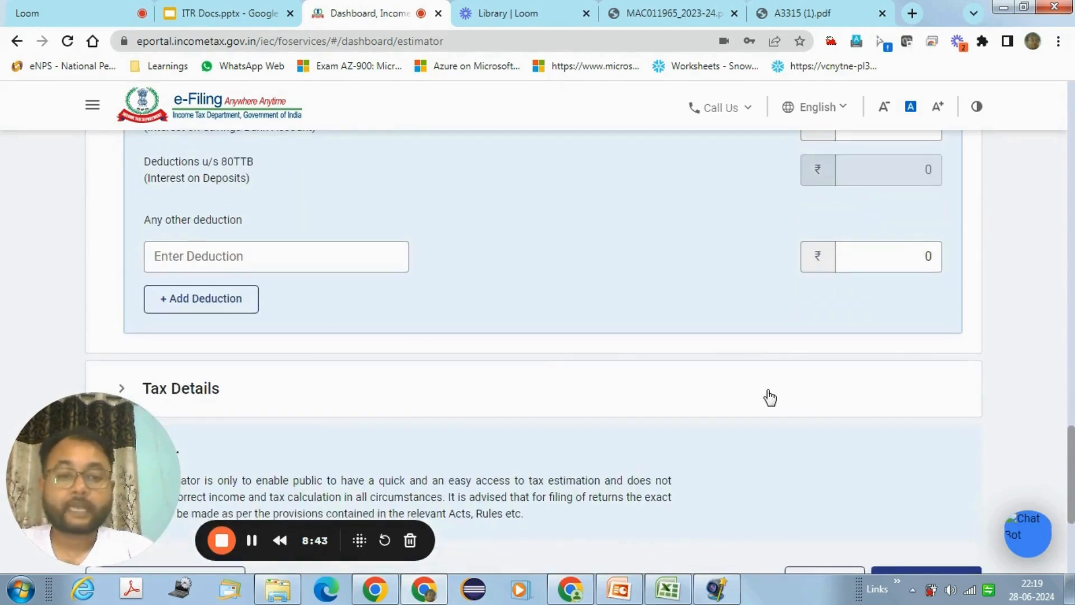
{"action": "left_click", "coordinate": [134, 389]}
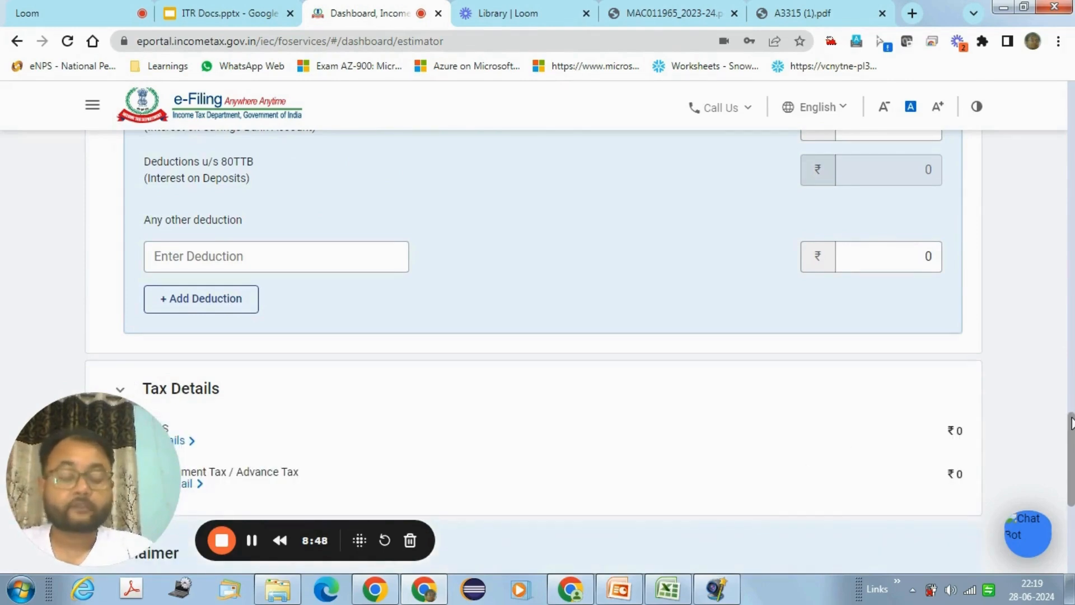
{"action": "left_click_drag", "start_coordinate": [1071, 423], "coordinate": [1071, 460]}
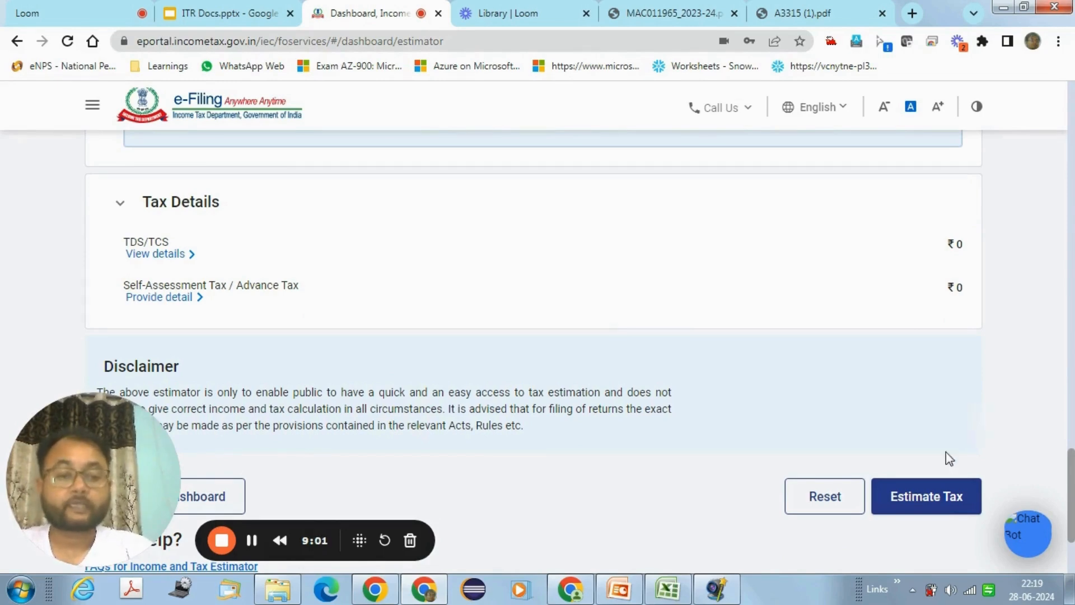
Step: Estimate the tax and scroll through the old-versus-new regime comparison
{"action": "left_click", "coordinate": [933, 497]}
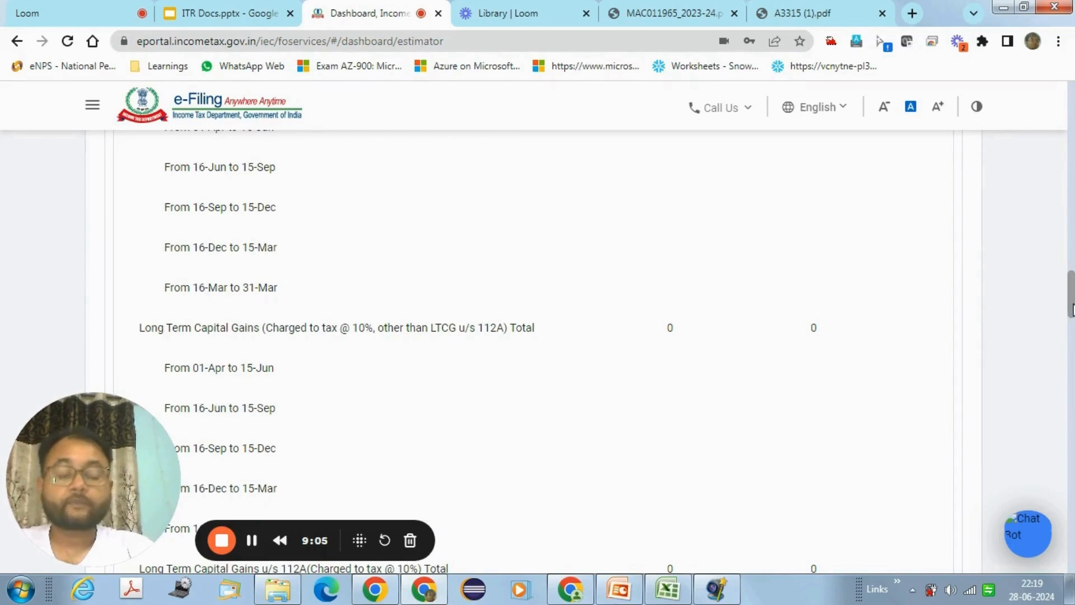
{"action": "left_click_drag", "start_coordinate": [1072, 308], "coordinate": [1071, 303]}
{"action": "scroll", "coordinate": [464, 353], "scroll_direction": "up", "scroll_amount": 8}
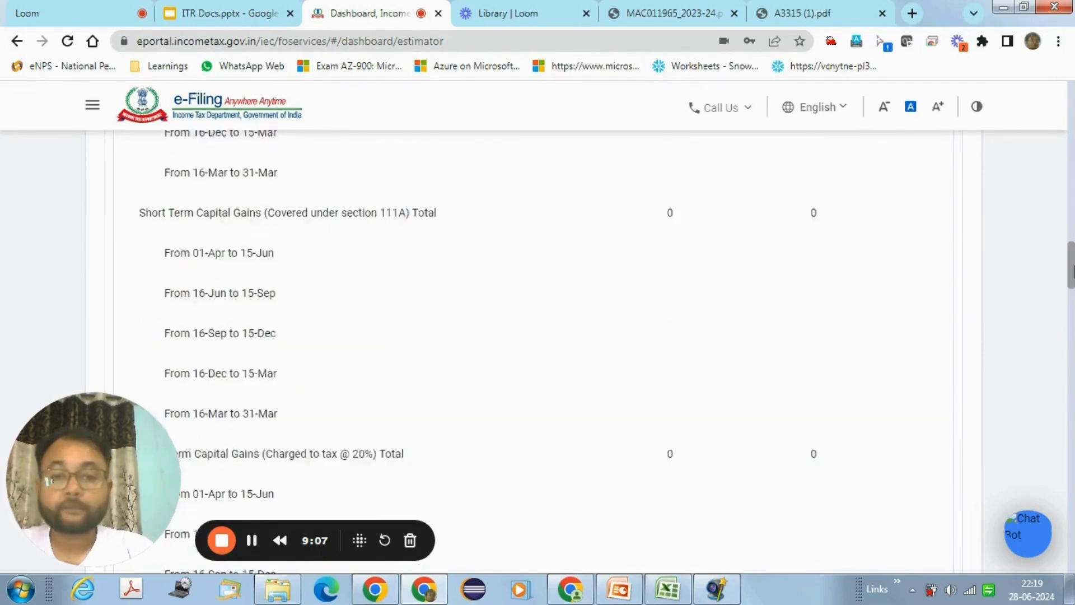
{"action": "left_click_drag", "start_coordinate": [1071, 245], "coordinate": [1071, 159]}
{"action": "scroll", "coordinate": [616, 279], "scroll_direction": "down", "scroll_amount": 3}
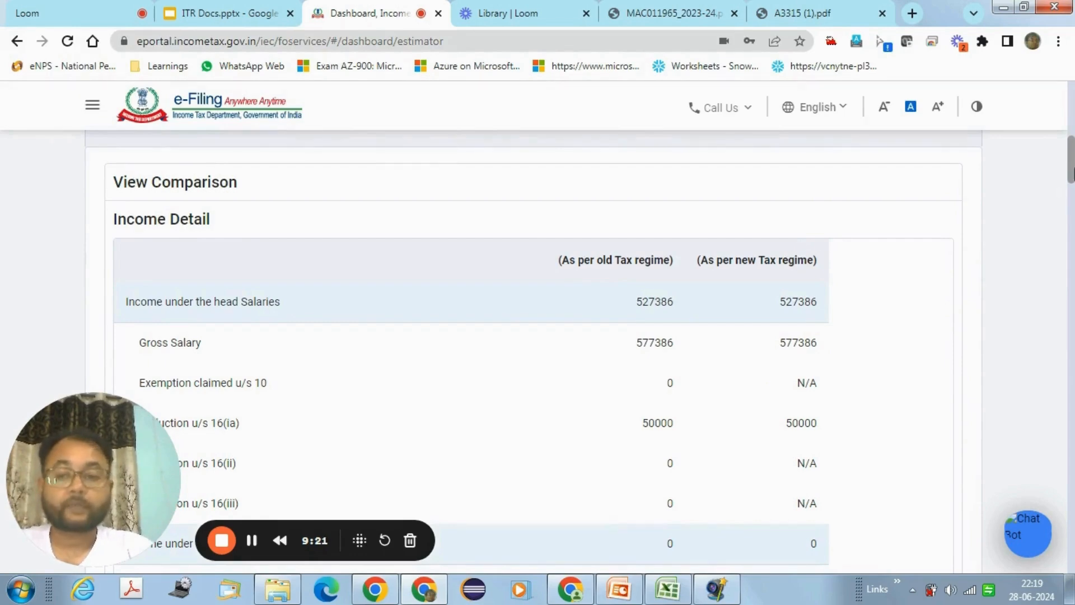
{"action": "left_click_drag", "start_coordinate": [1074, 175], "coordinate": [1074, 178]}
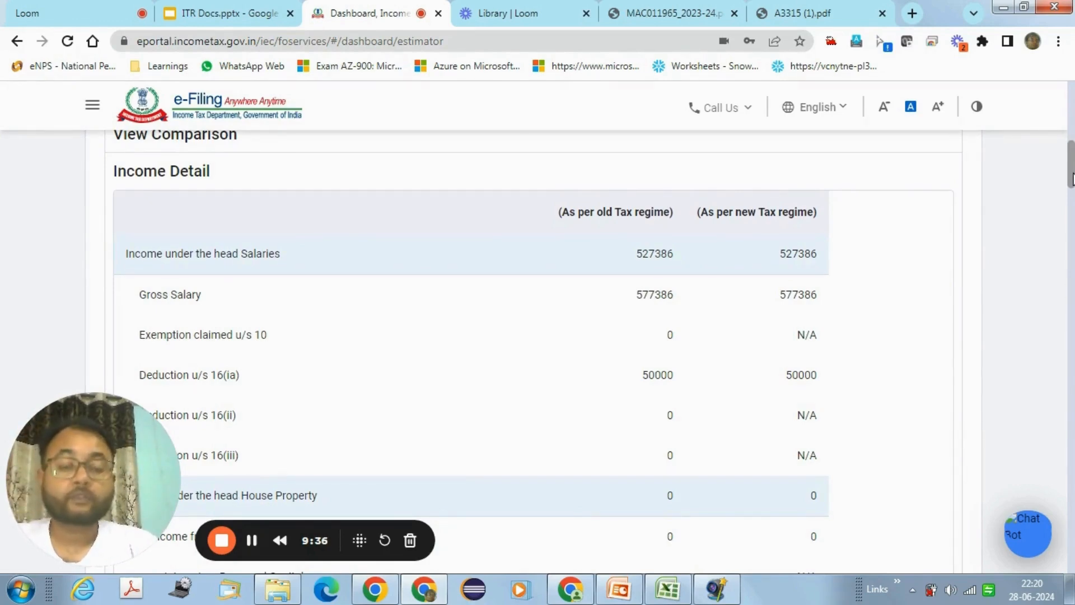
{"action": "scroll", "coordinate": [1072, 178], "scroll_direction": "down", "scroll_amount": 1}
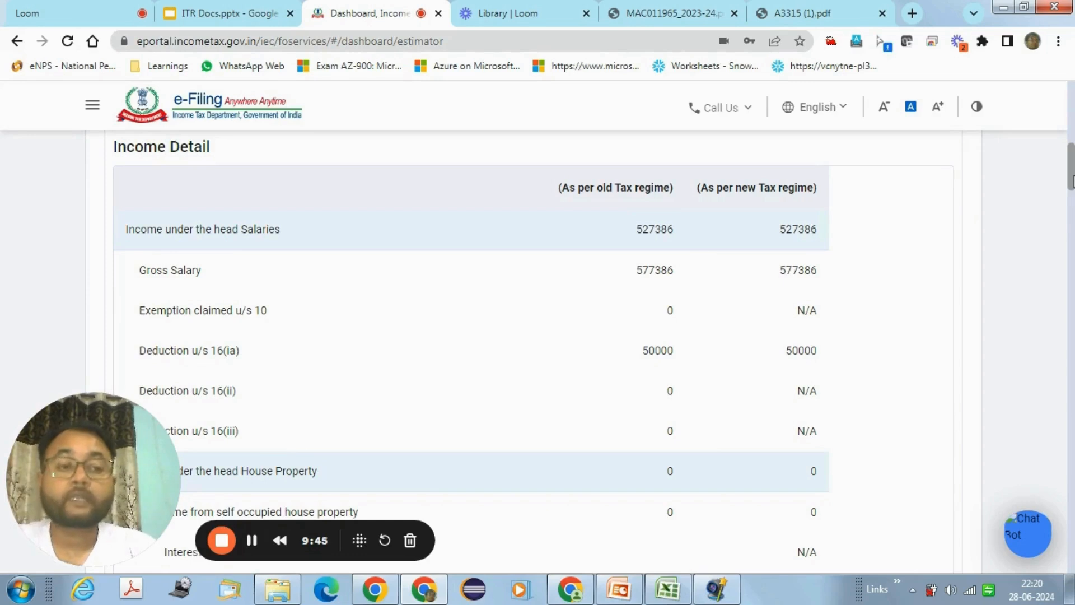
{"action": "scroll", "coordinate": [1072, 179], "scroll_direction": "down", "scroll_amount": 1}
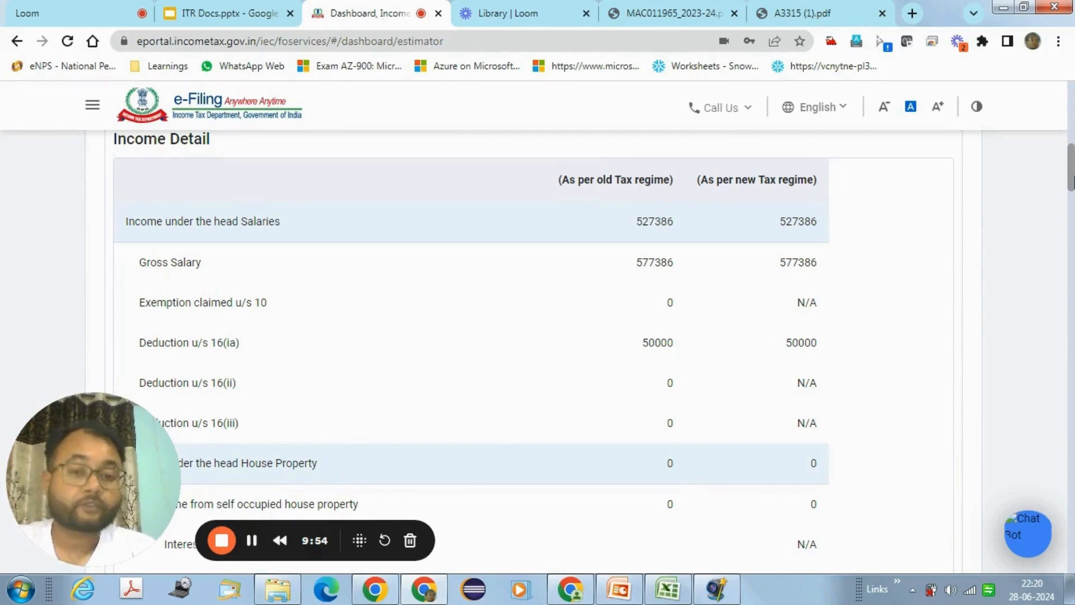
{"action": "scroll", "coordinate": [1072, 179], "scroll_direction": "down", "scroll_amount": 3}
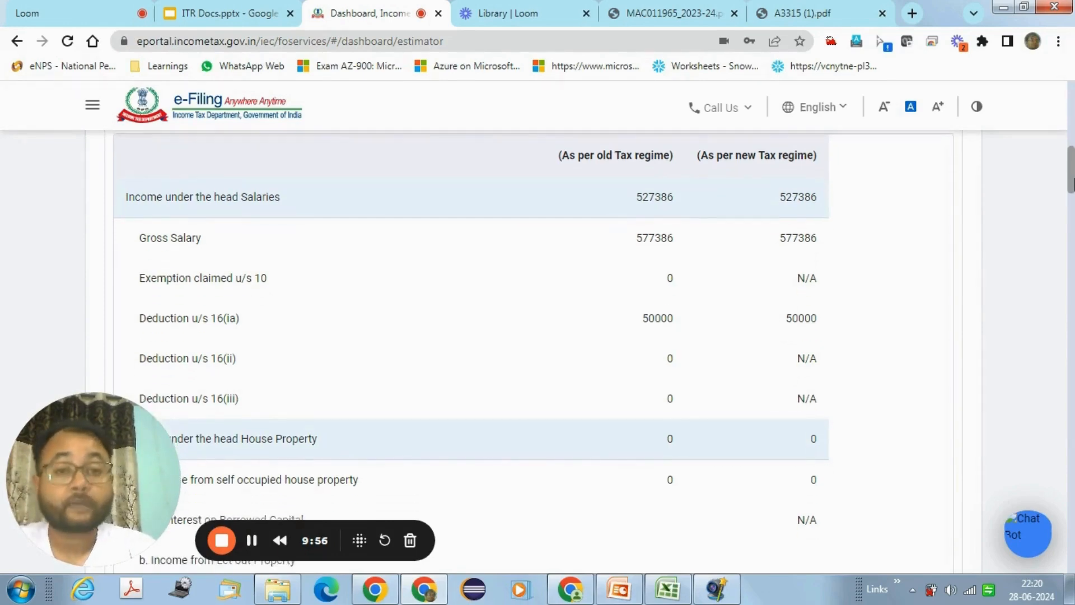
{"action": "scroll", "coordinate": [1073, 182], "scroll_direction": "down", "scroll_amount": 1}
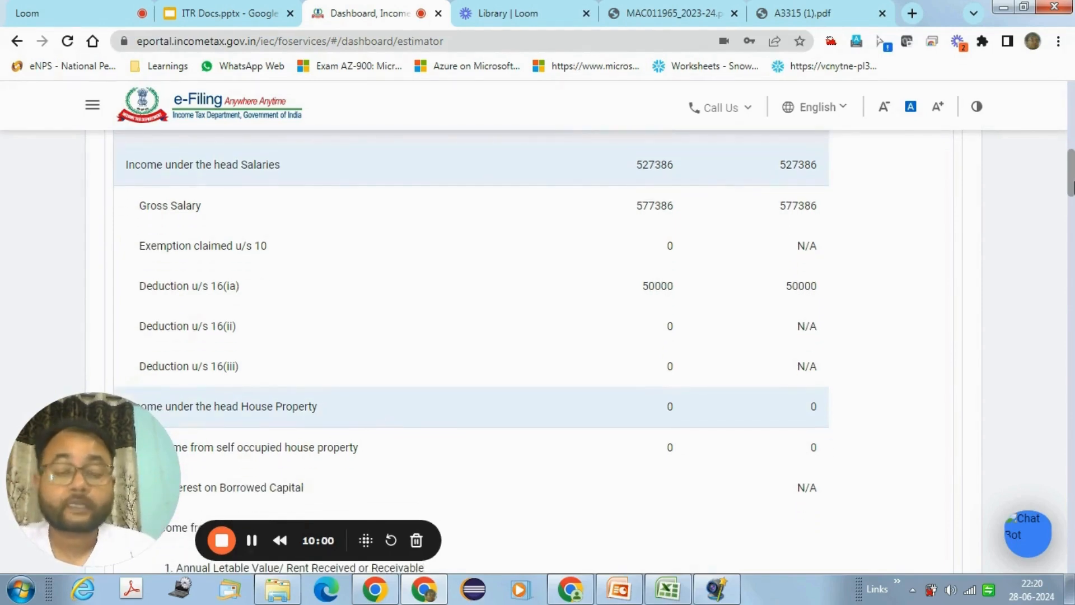
{"action": "scroll", "coordinate": [1073, 185], "scroll_direction": "up", "scroll_amount": 1}
{"action": "scroll", "coordinate": [1072, 185], "scroll_direction": "down", "scroll_amount": 1}
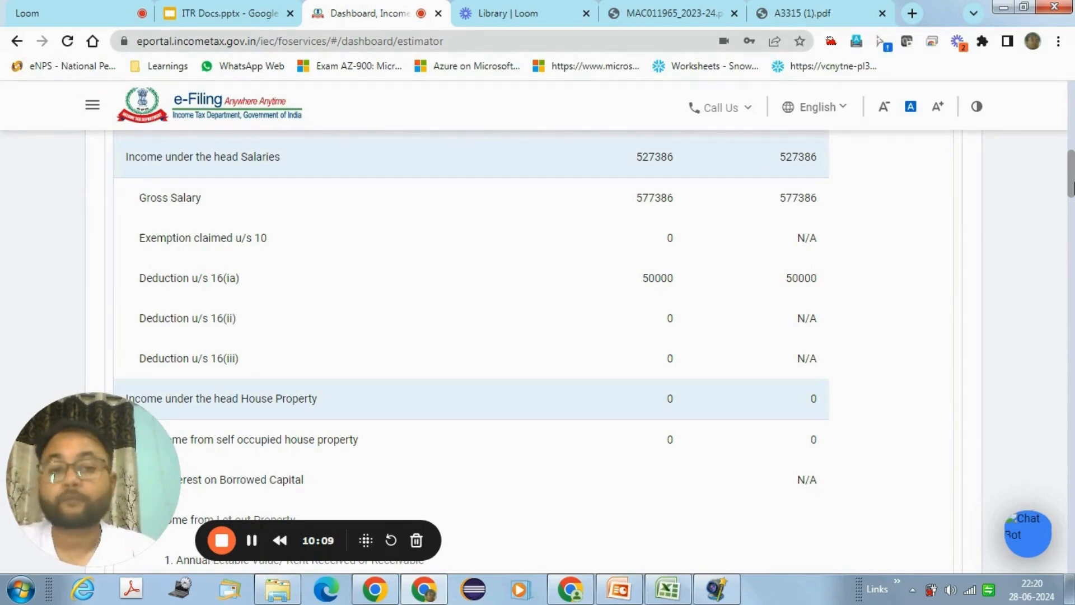
{"action": "scroll", "coordinate": [1072, 187], "scroll_direction": "down", "scroll_amount": 1}
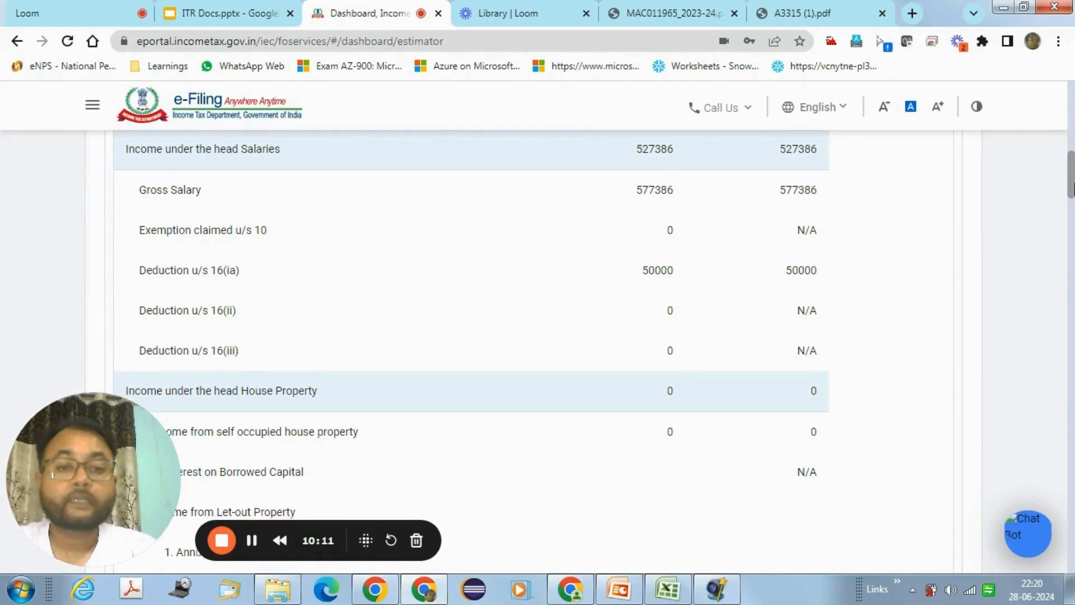
Step: Check the old-regime 527386 salary, 5172 80C deduction and 19030 total against new-regime ₹0
{"action": "double_click", "coordinate": [647, 152]}
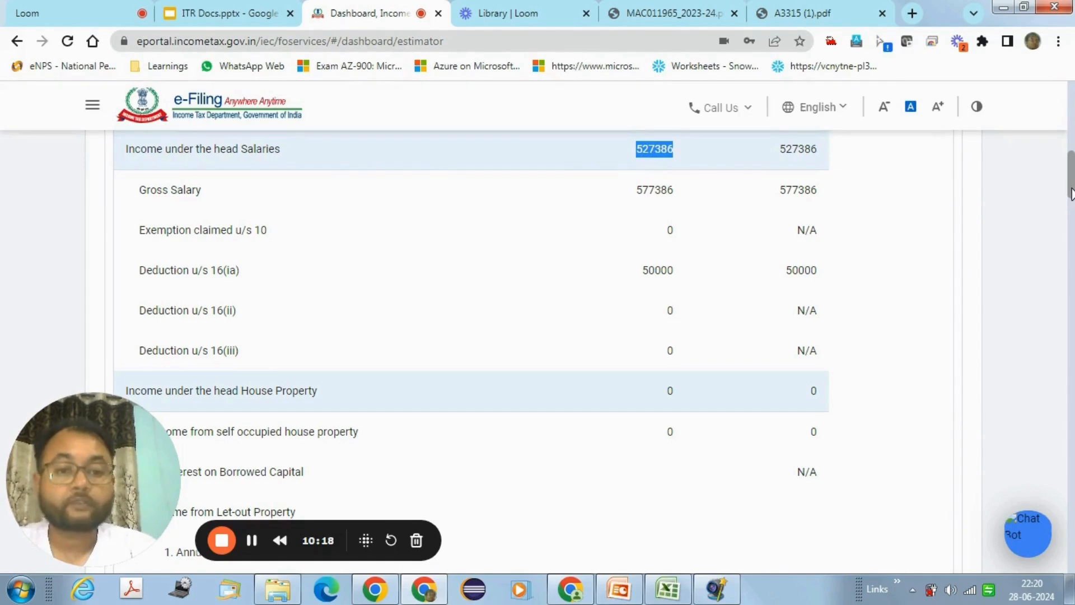
{"action": "scroll", "coordinate": [1070, 193], "scroll_direction": "down", "scroll_amount": 1}
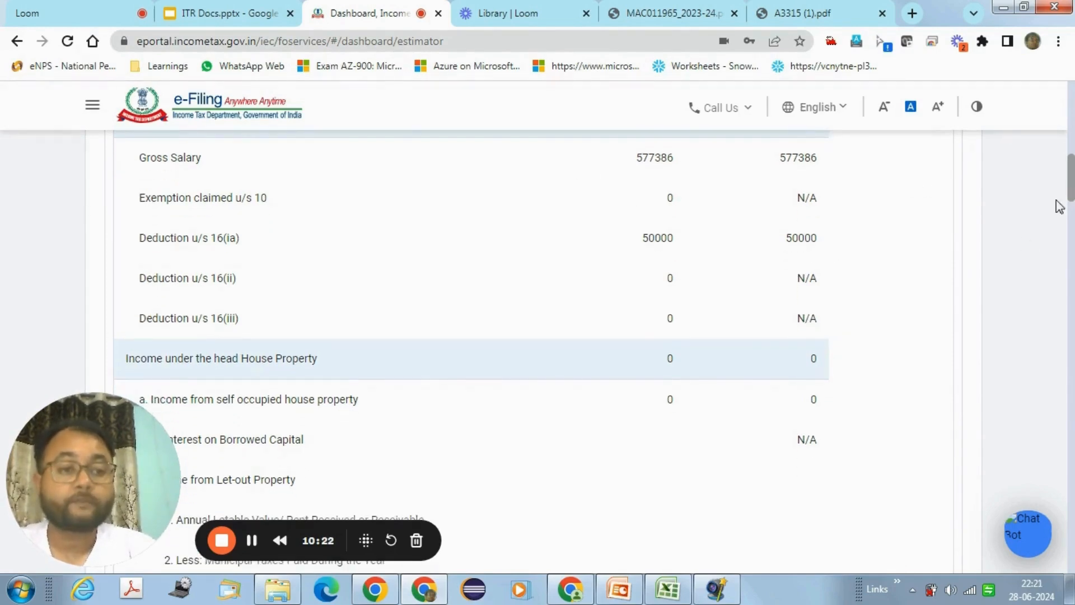
{"action": "left_click_drag", "start_coordinate": [1070, 194], "coordinate": [1071, 409]}
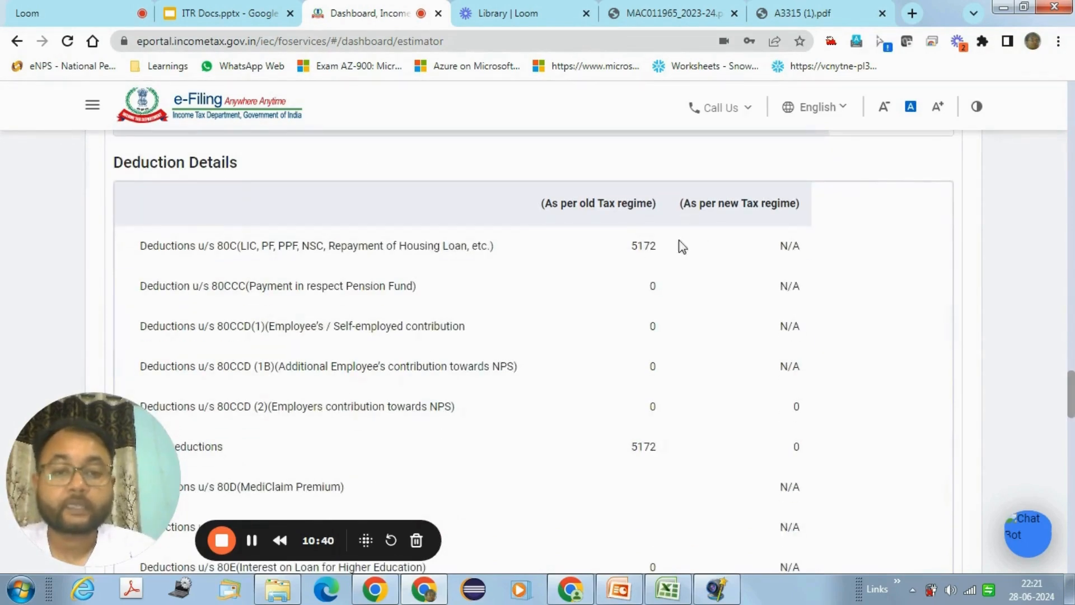
{"action": "double_click", "coordinate": [646, 246]}
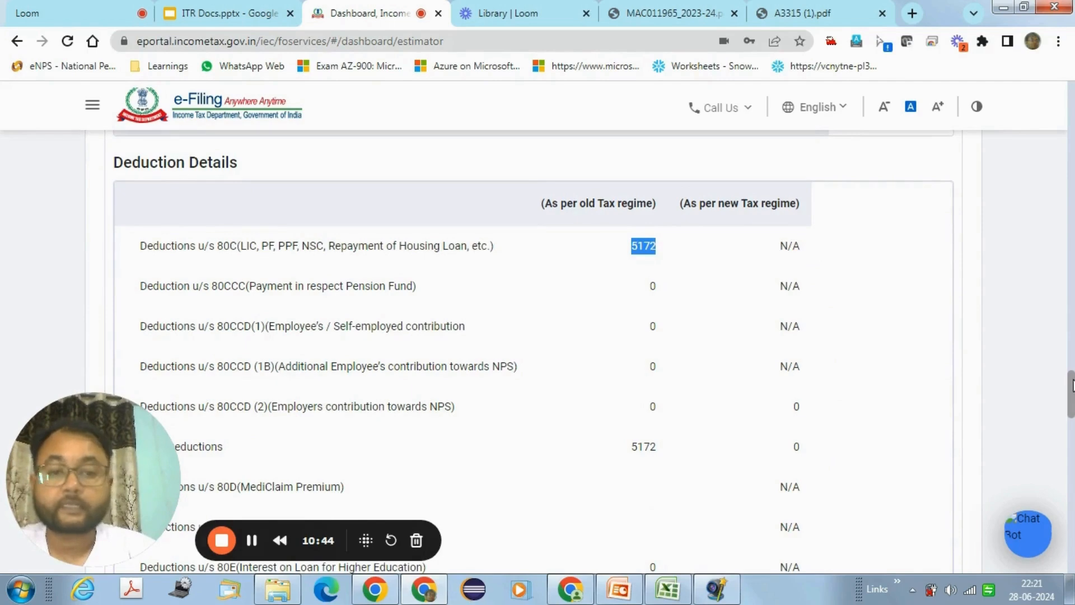
{"action": "left_click_drag", "start_coordinate": [1070, 386], "coordinate": [1071, 523]}
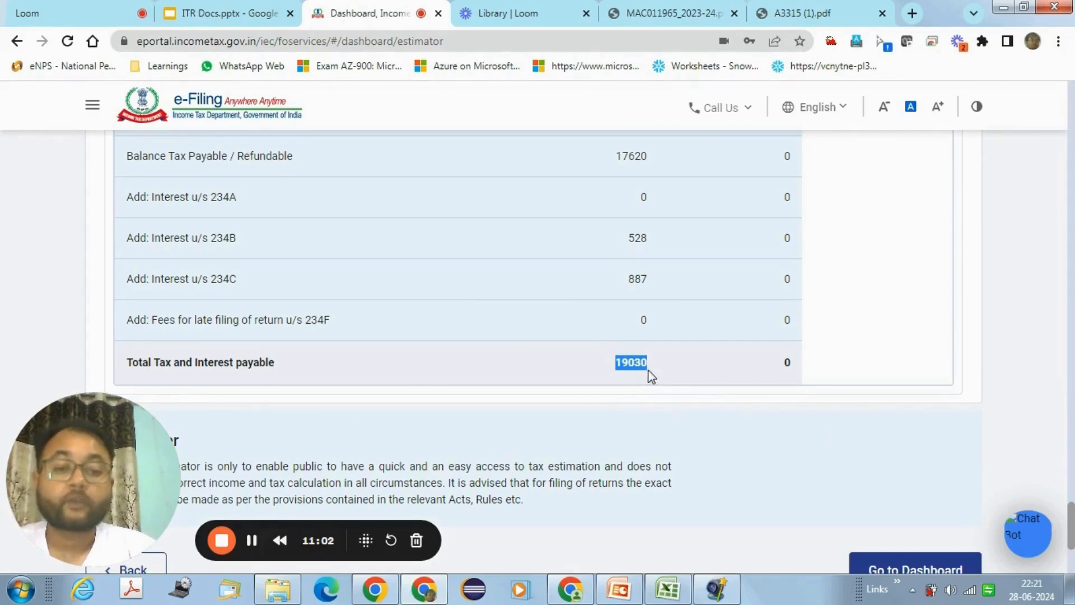
{"action": "left_click", "coordinate": [788, 367]}
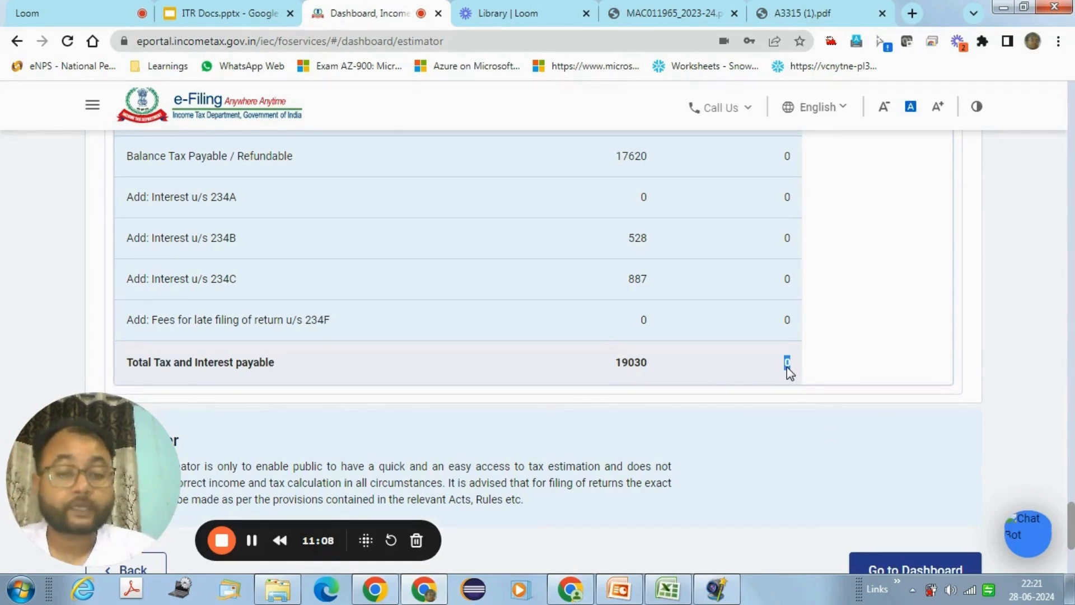
{"action": "left_click", "coordinate": [790, 369]}
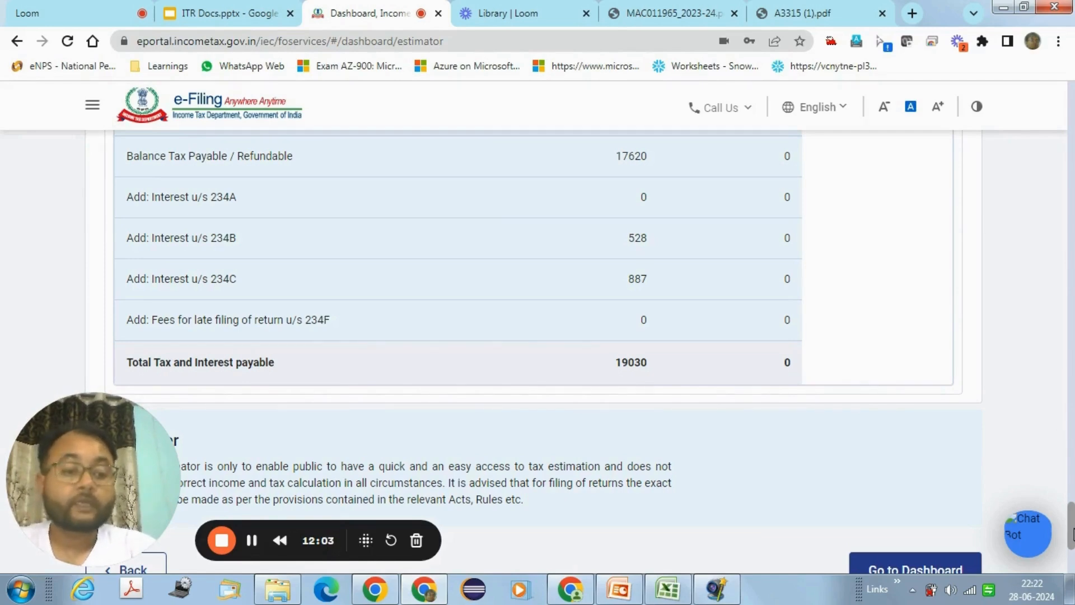
{"action": "left_click_drag", "start_coordinate": [1072, 535], "coordinate": [1066, 174]}
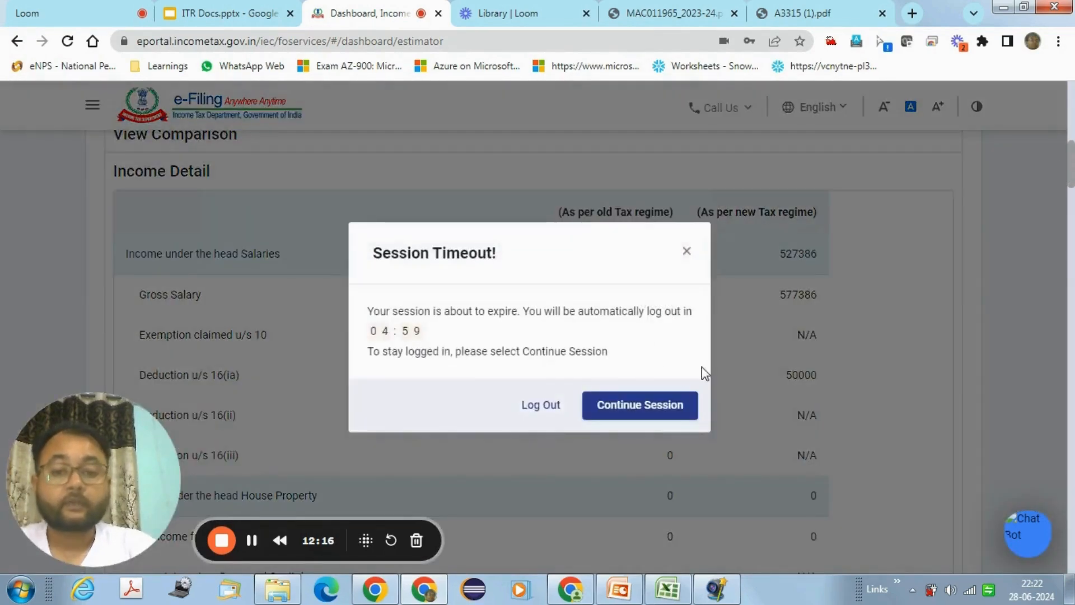
Step: Continue the session and scroll to the disclaimer, where the ₹11369 new-regime tax is rebated under 87A
{"action": "left_click", "coordinate": [657, 408]}
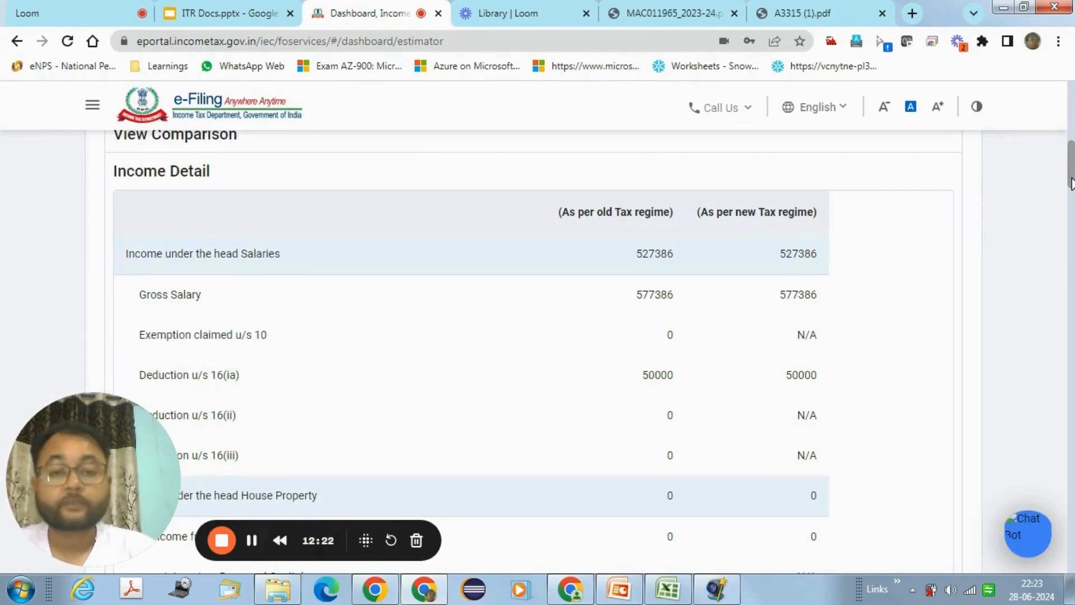
{"action": "left_click_drag", "start_coordinate": [1073, 178], "coordinate": [1072, 180]}
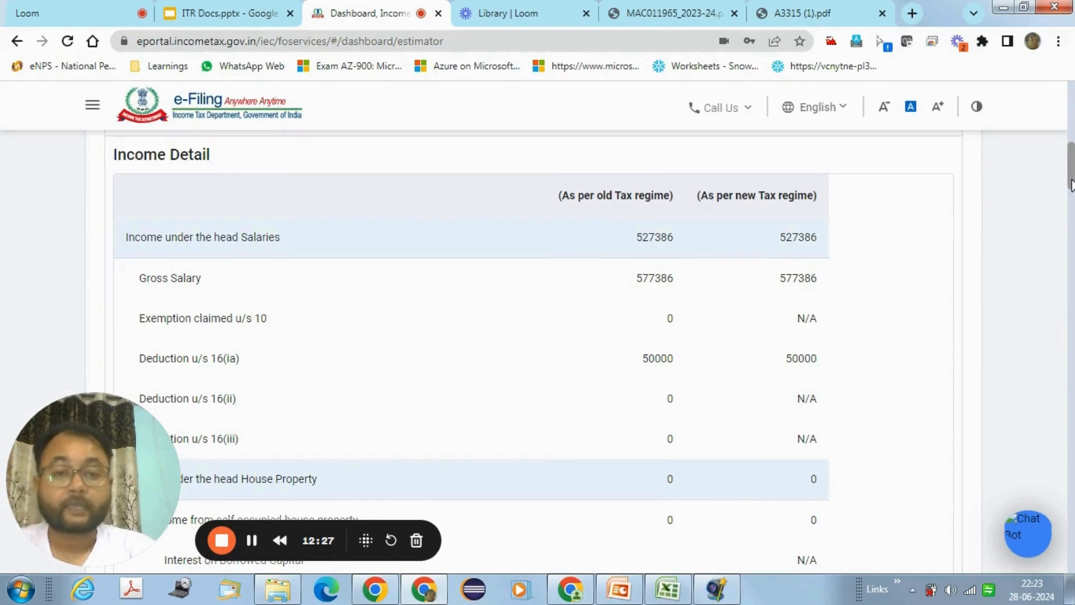
{"action": "left_click_drag", "start_coordinate": [1071, 185], "coordinate": [1071, 560]}
{"action": "scroll", "coordinate": [1061, 451], "scroll_direction": "down", "scroll_amount": 2}
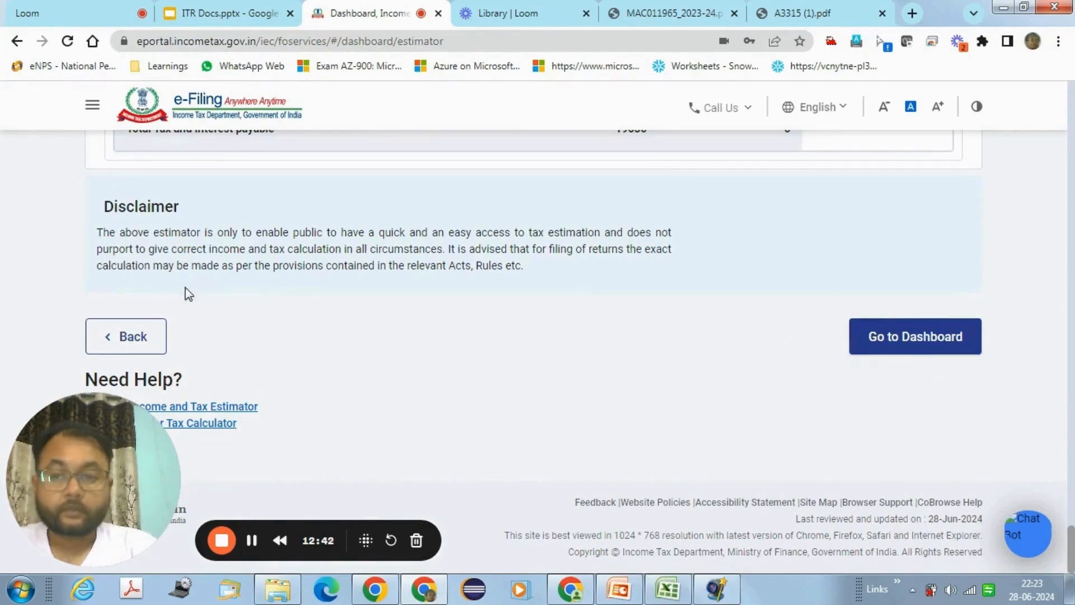
Step: Go back to the estimator form and reset all entered figures to zero
{"action": "left_click", "coordinate": [142, 337]}
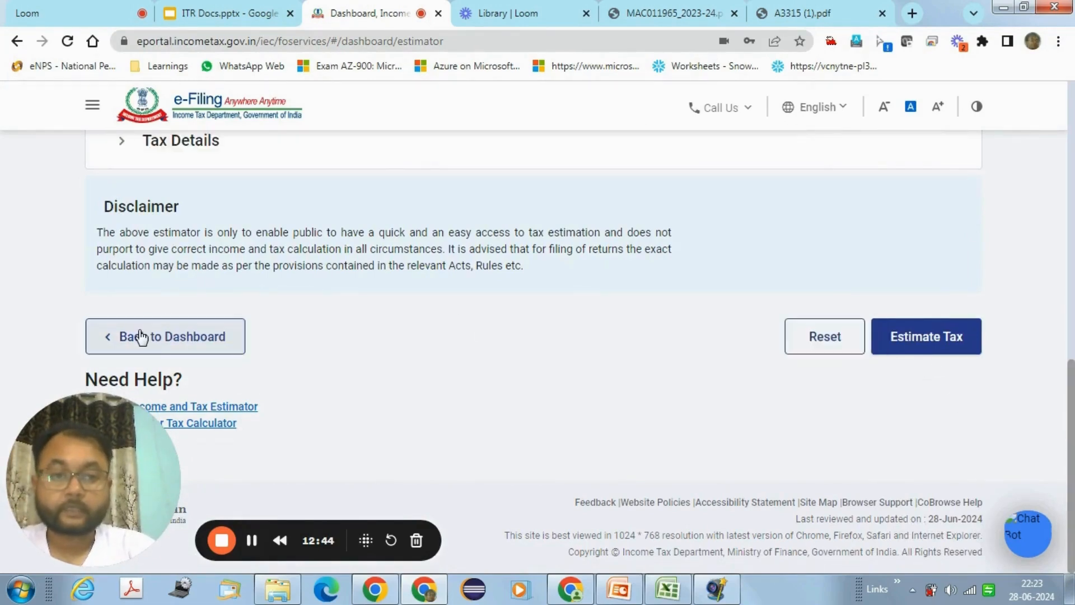
{"action": "left_click", "coordinate": [810, 335]}
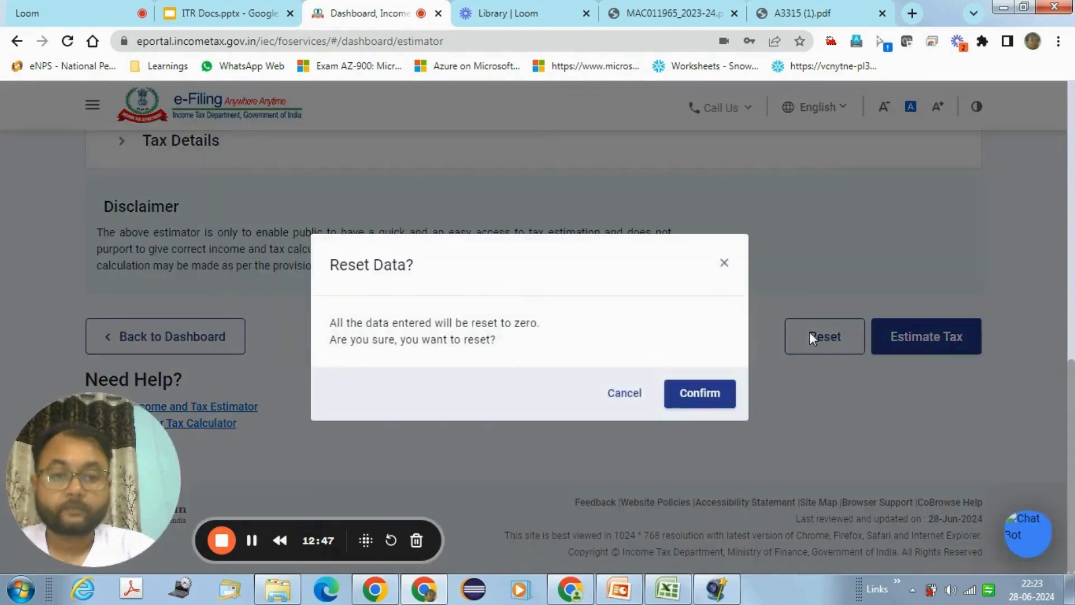
{"action": "left_click", "coordinate": [703, 405]}
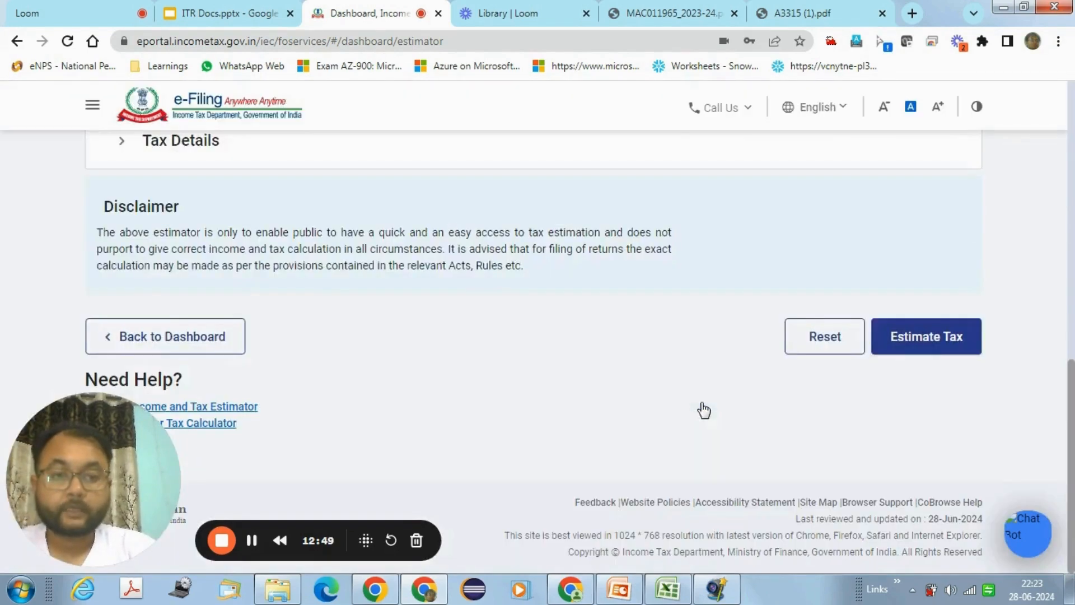
{"action": "left_click_drag", "start_coordinate": [1063, 386], "coordinate": [1061, 242]}
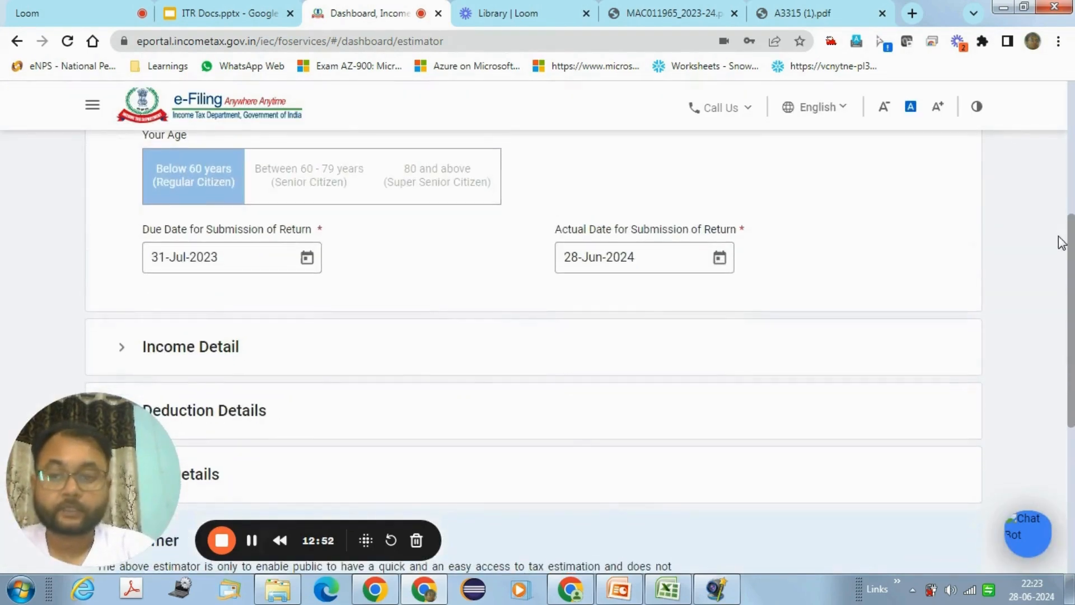
Step: Expand Income Detail and set the assessment year to 2024-25
{"action": "left_click", "coordinate": [226, 343]}
{"action": "left_click_drag", "start_coordinate": [1071, 304], "coordinate": [1073, 266]}
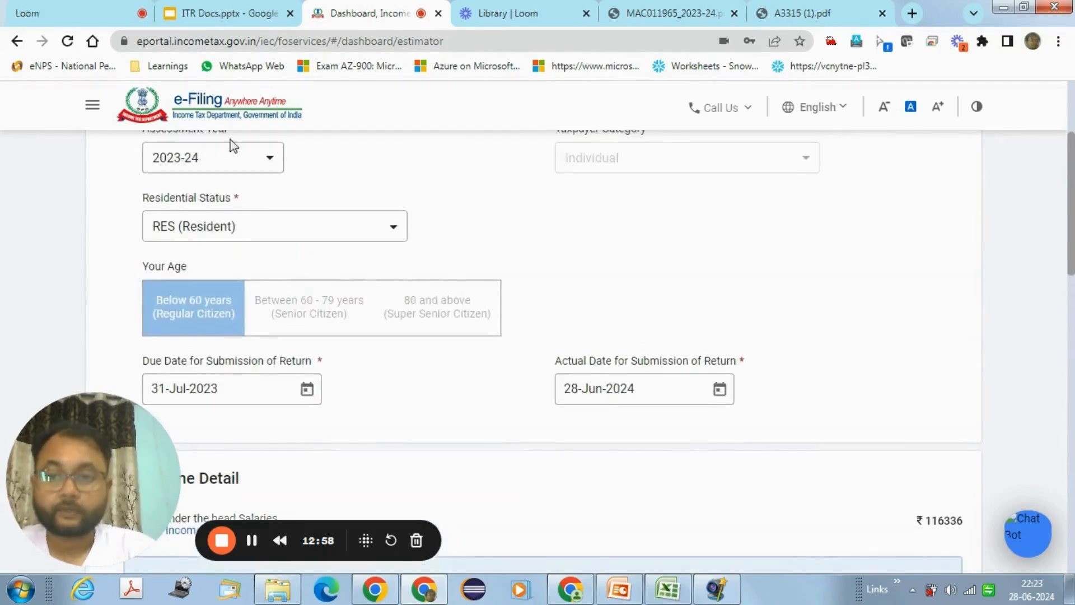
{"action": "left_click", "coordinate": [229, 159]}
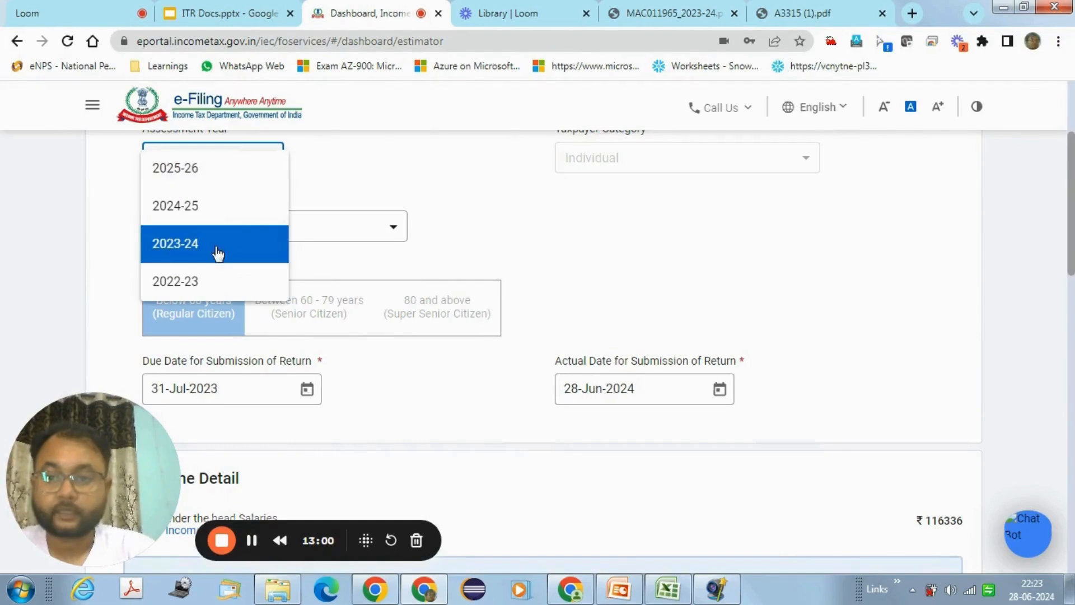
{"action": "left_click", "coordinate": [206, 212]}
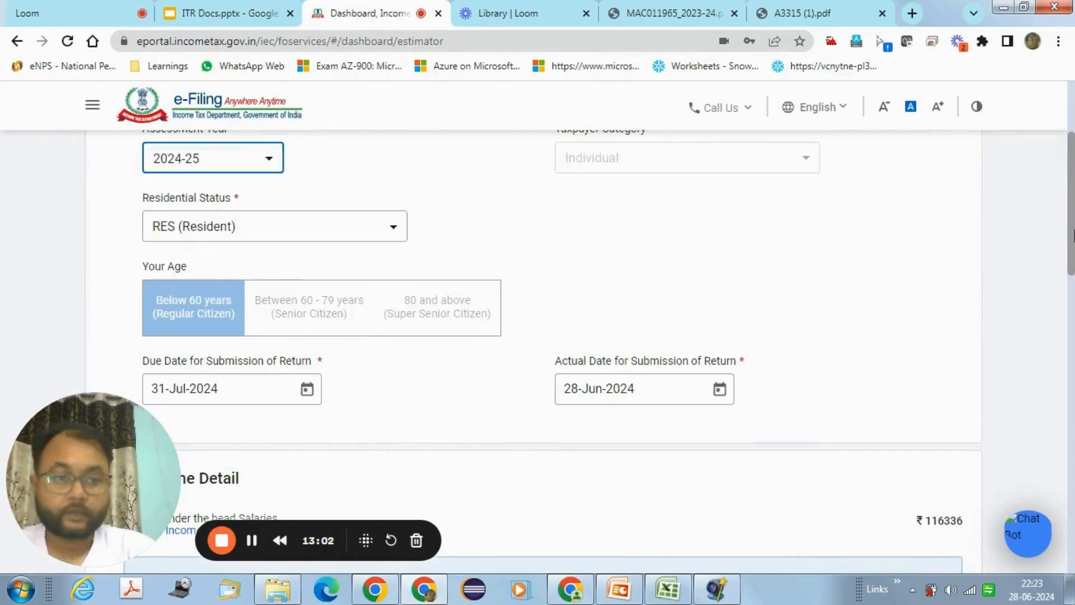
Step: Replace the 166336 gross salary with 577386
{"action": "left_click_drag", "start_coordinate": [1073, 235], "coordinate": [1072, 297]}
{"action": "left_click", "coordinate": [900, 387]}
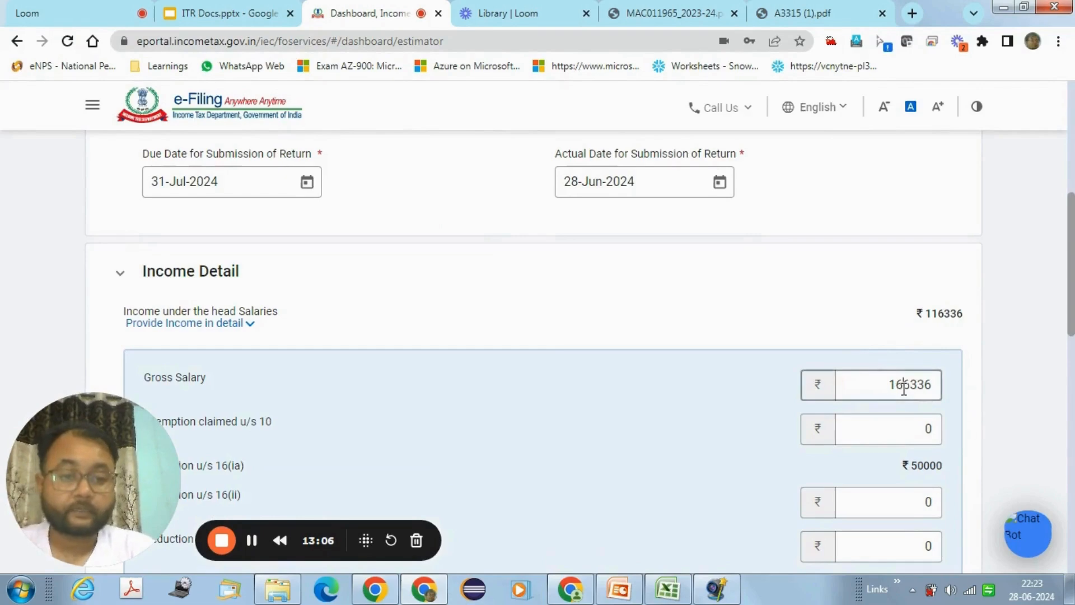
{"action": "double_click", "coordinate": [903, 386]}
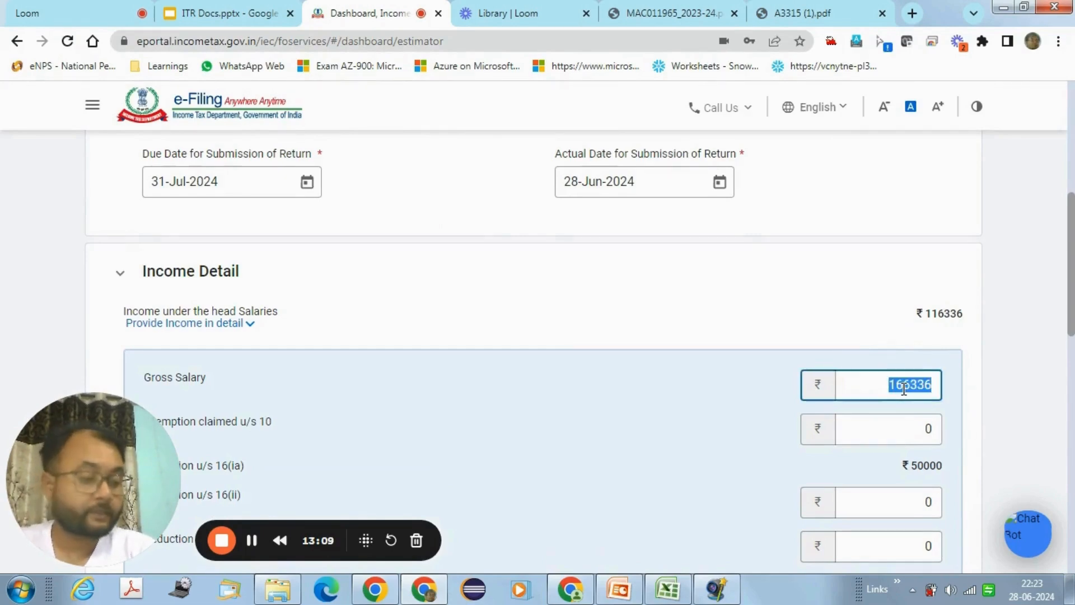
{"action": "type", "text": "577"}
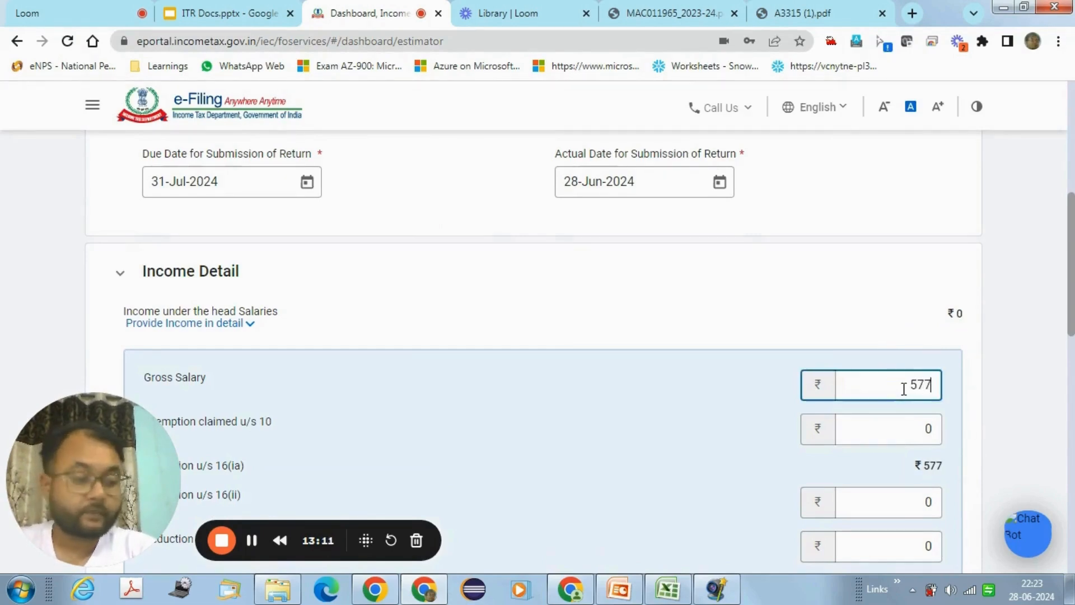
{"action": "type", "text": "386"}
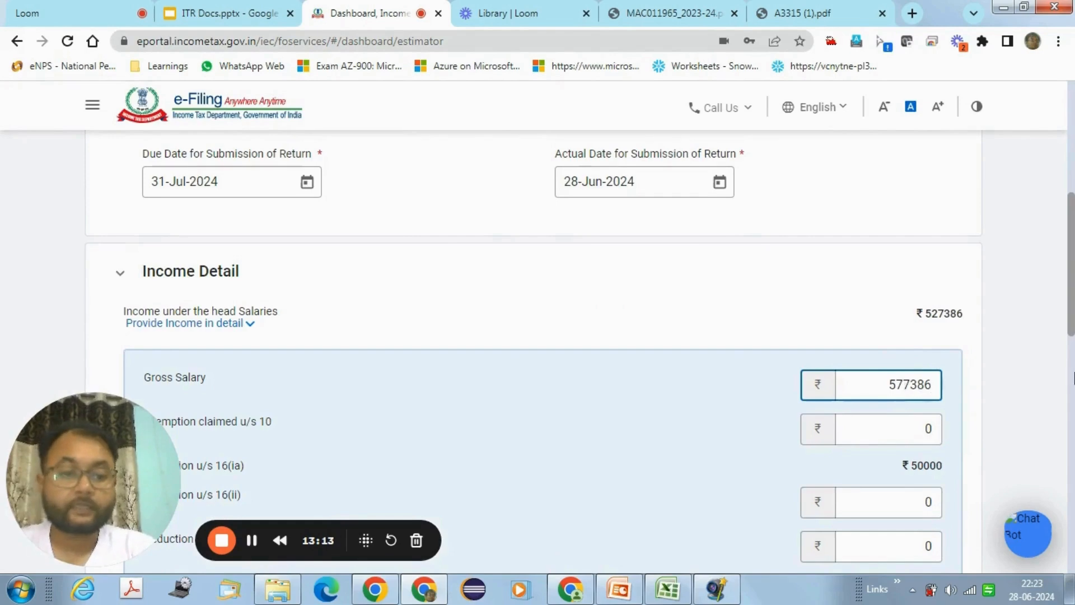
{"action": "left_click_drag", "start_coordinate": [1071, 330], "coordinate": [1071, 499]}
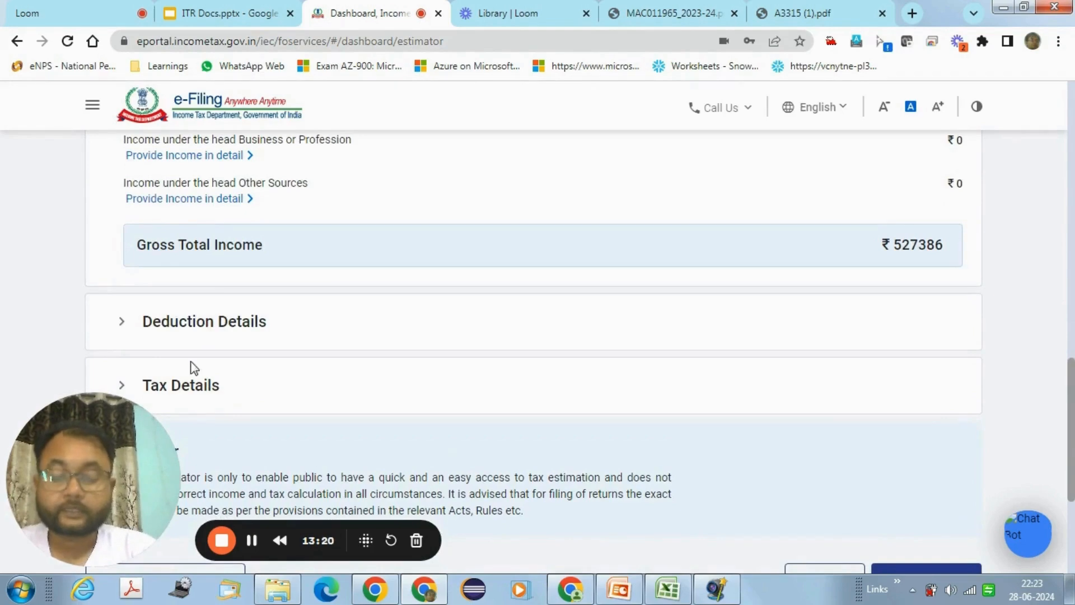
Step: In the detailed deduction fields, change the 80C amount from 5172 to 150000
{"action": "left_click", "coordinate": [124, 323]}
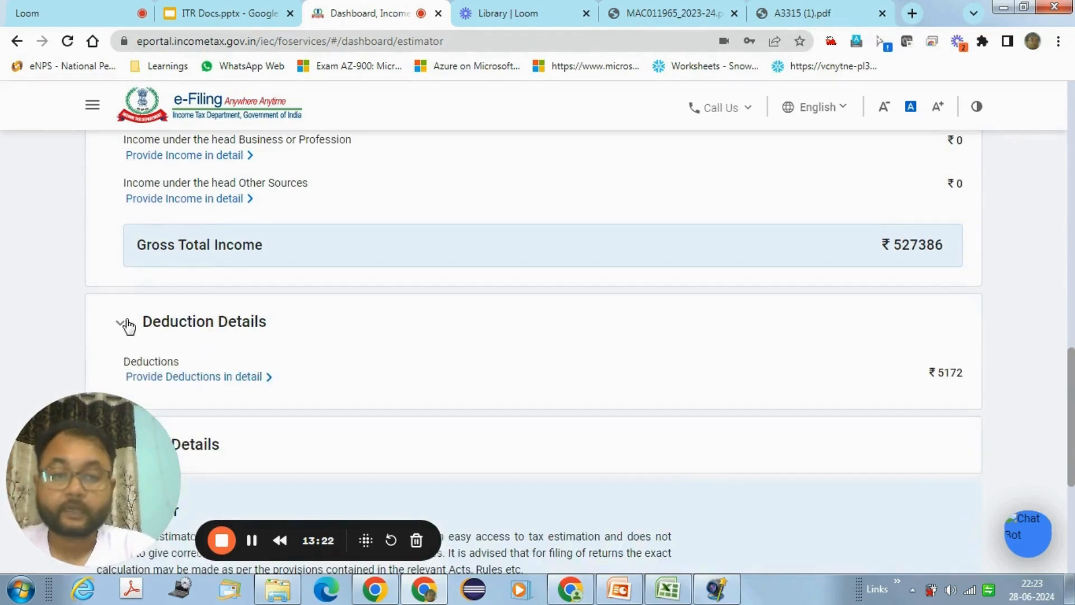
{"action": "left_click", "coordinate": [235, 377]}
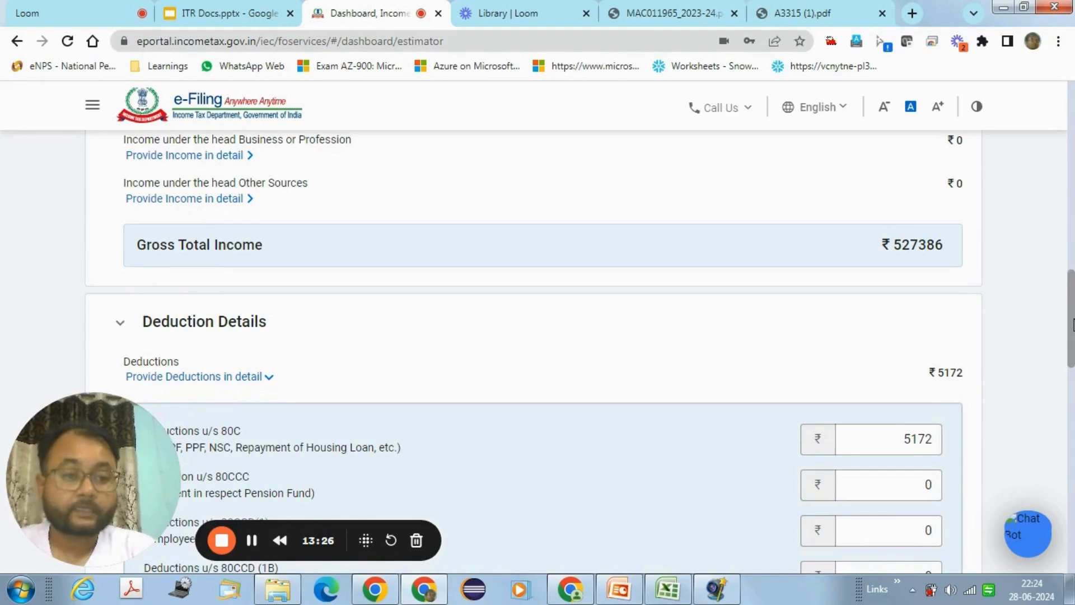
{"action": "scroll", "coordinate": [1072, 324], "scroll_direction": "down", "scroll_amount": 2}
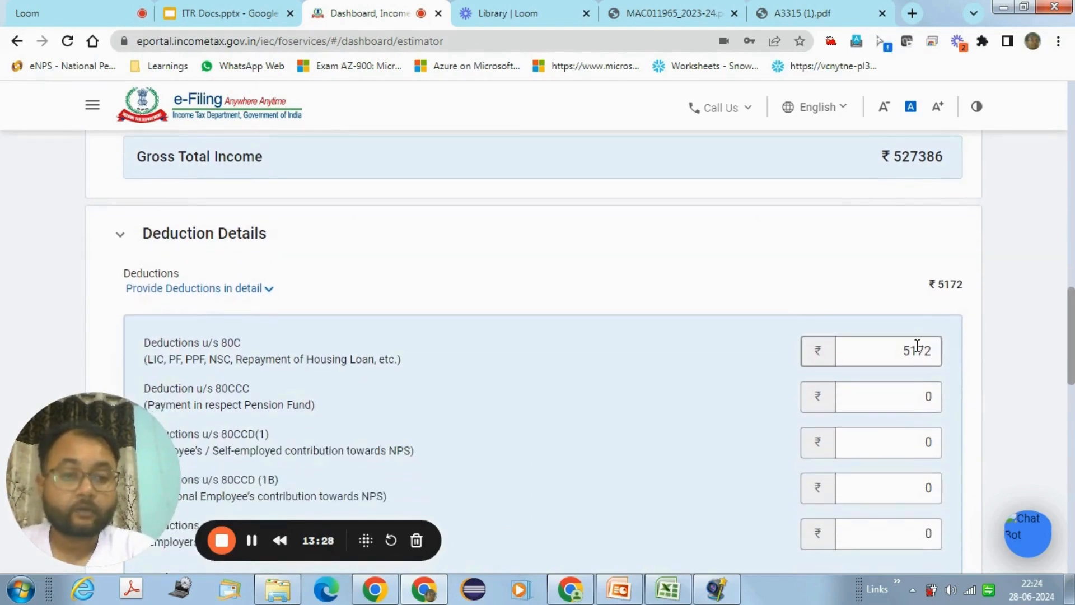
{"action": "double_click", "coordinate": [916, 350]}
{"action": "type", "text": "150000"}
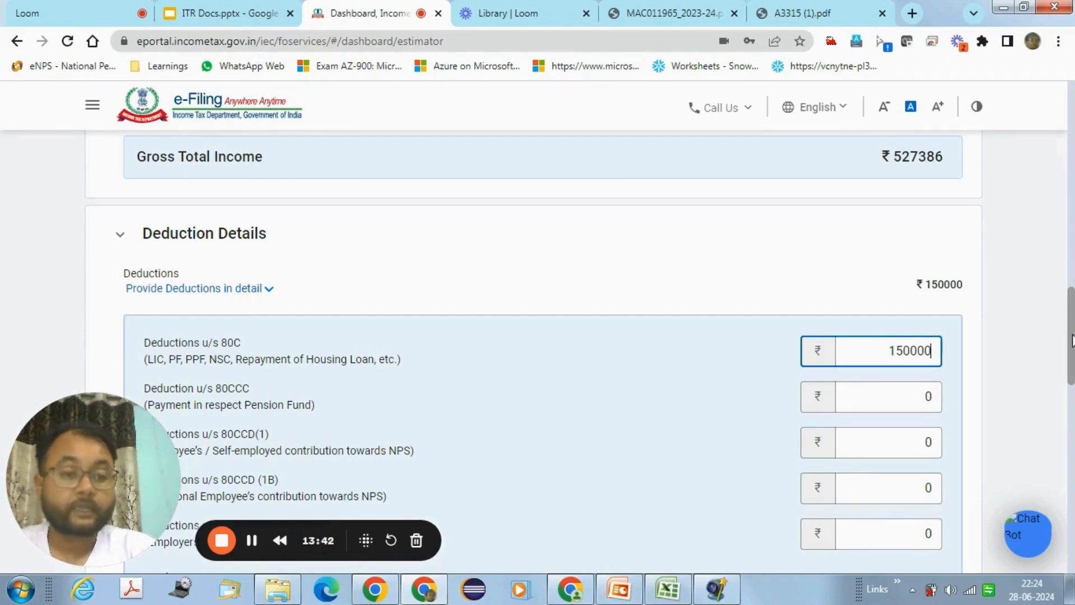
{"action": "scroll", "coordinate": [1071, 340], "scroll_direction": "down", "scroll_amount": 5}
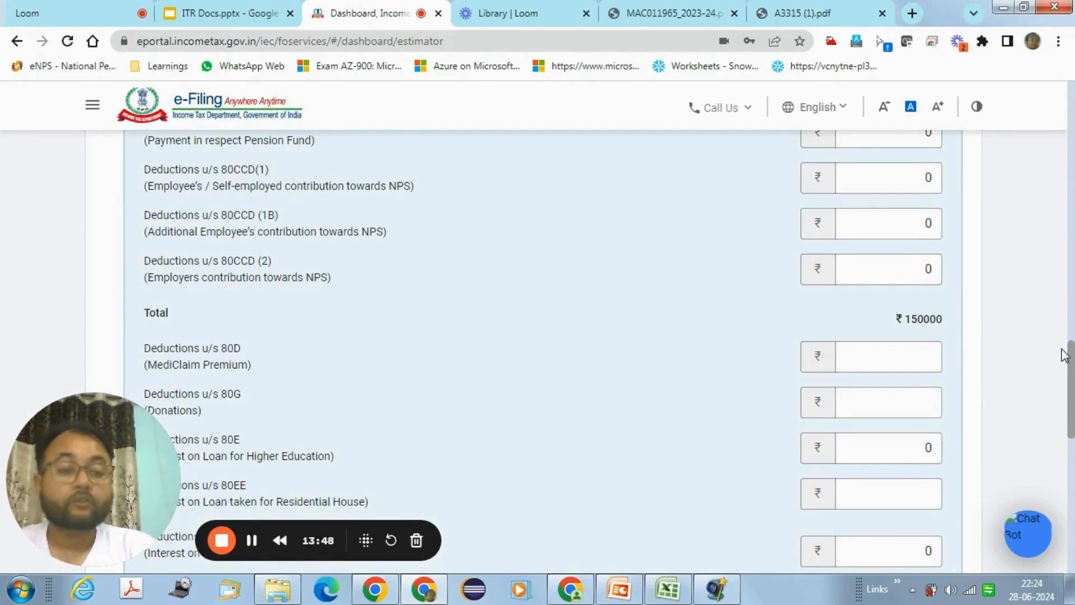
{"action": "left_click_drag", "start_coordinate": [1071, 365], "coordinate": [1067, 484]}
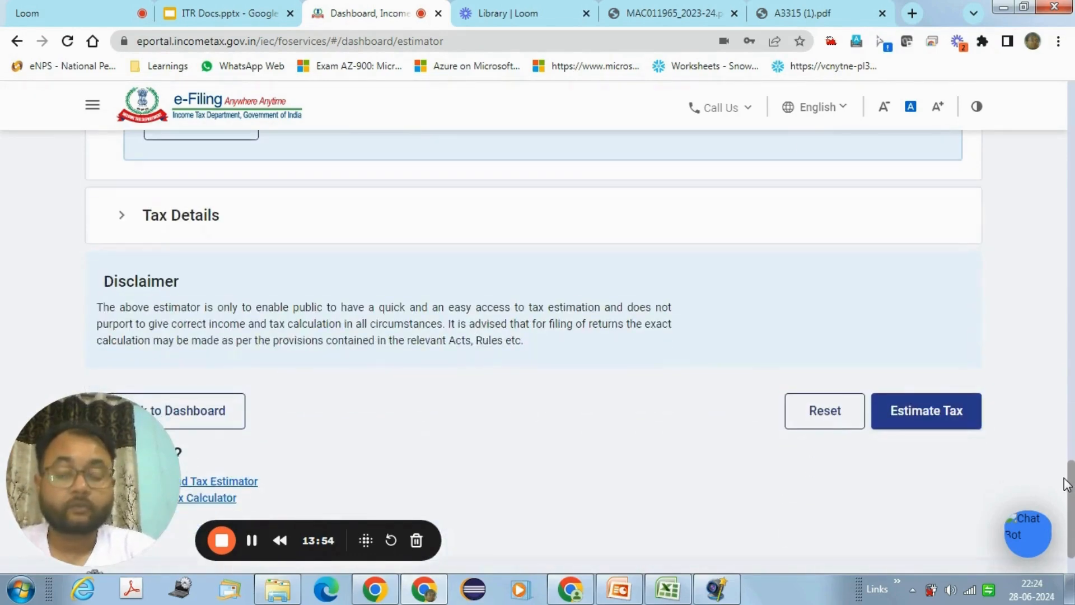
Step: Estimate the tax and highlight the 150000 80C deduction in the computation table
{"action": "left_click", "coordinate": [947, 426]}
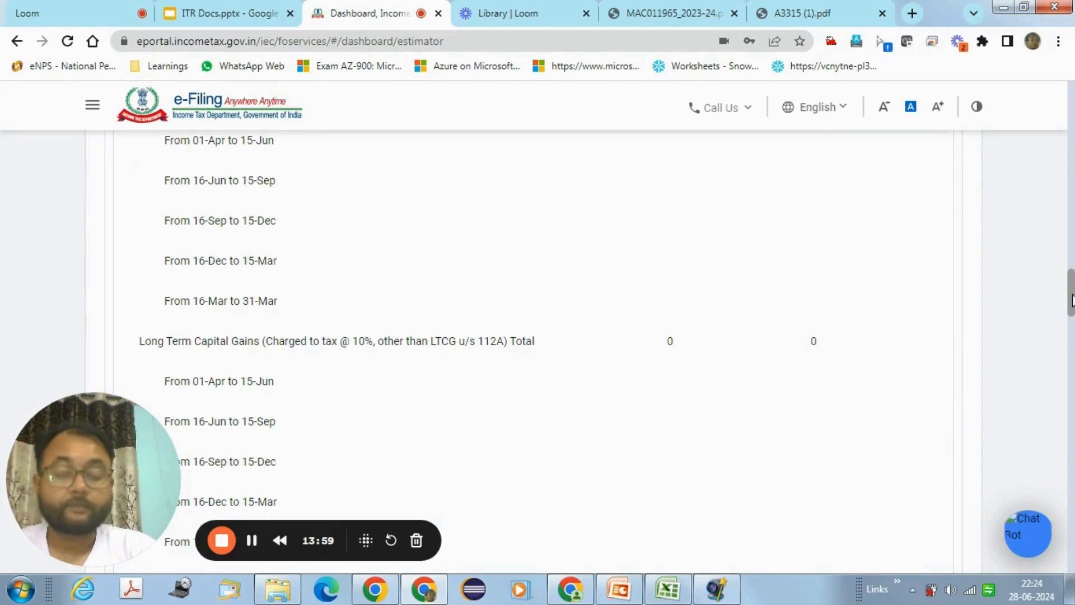
{"action": "left_click_drag", "start_coordinate": [1071, 299], "coordinate": [1057, 397]}
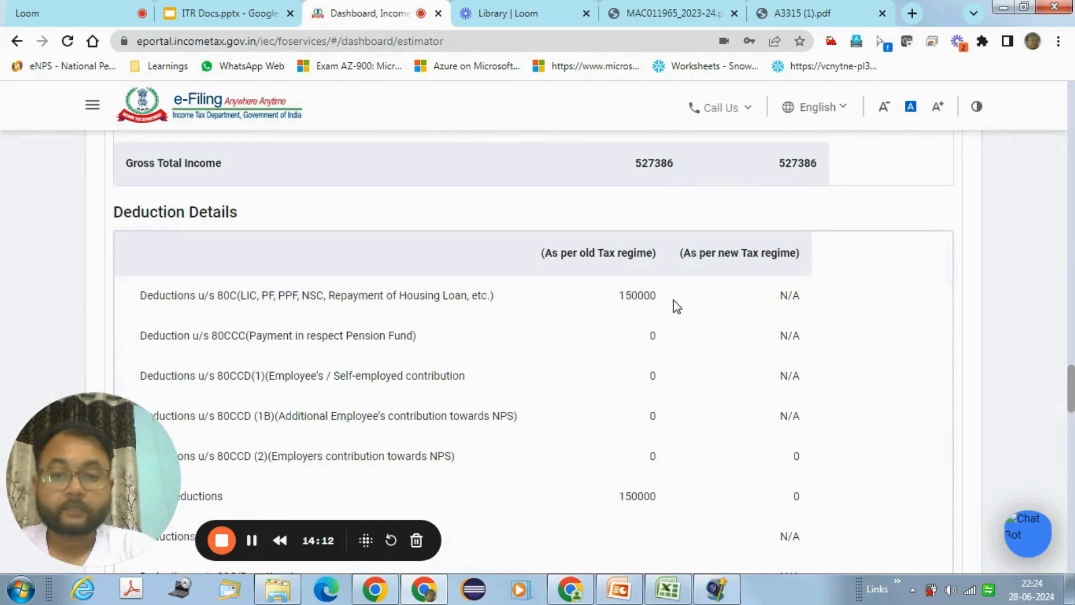
{"action": "double_click", "coordinate": [637, 297]}
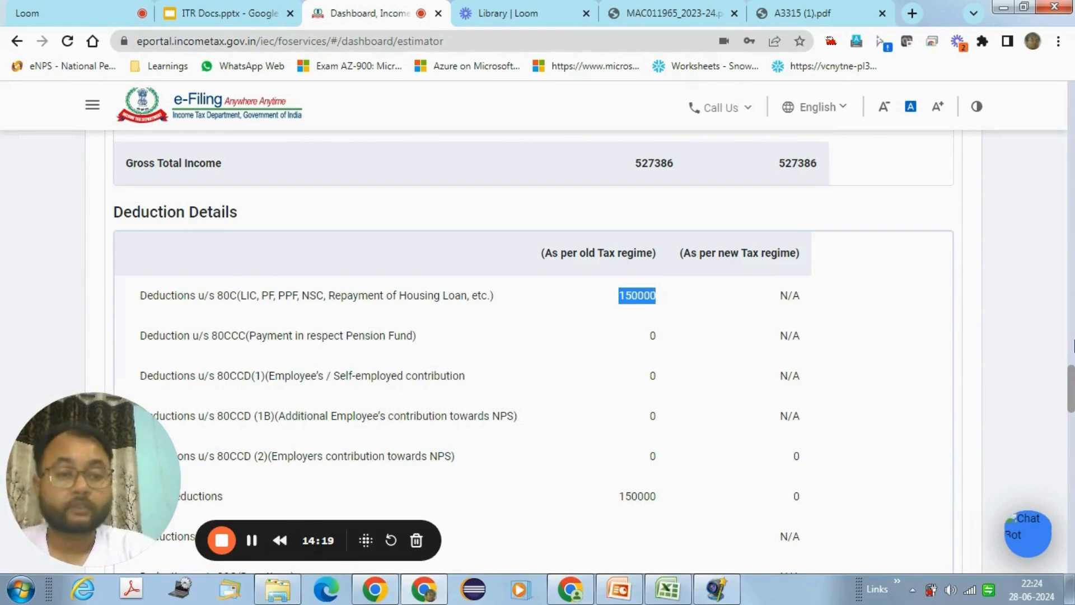
{"action": "left_click_drag", "start_coordinate": [1071, 380], "coordinate": [1070, 516]}
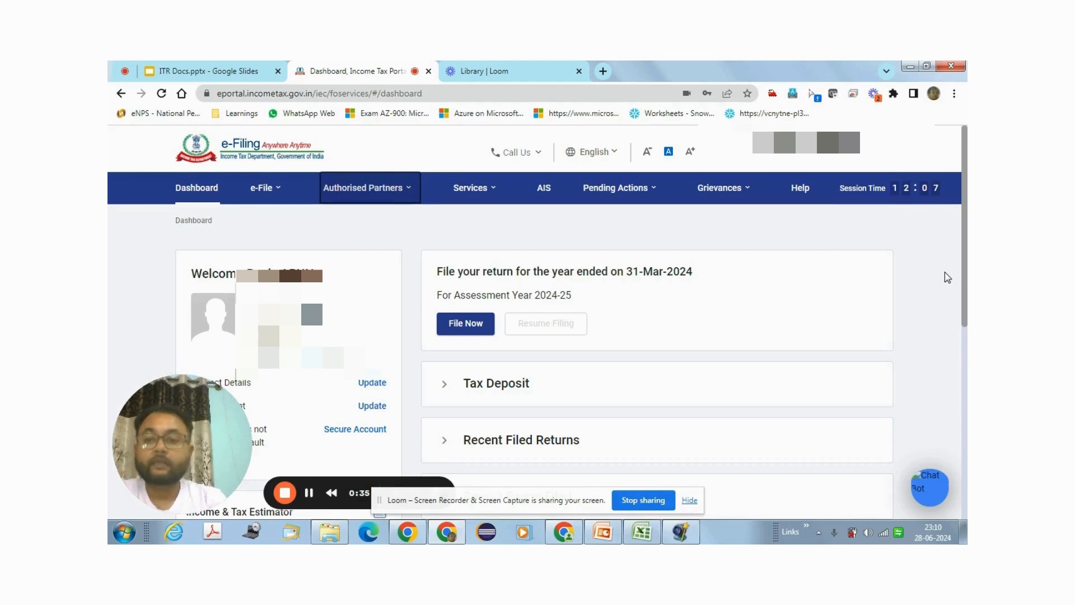
{"action": "left_click", "coordinate": [407, 196]}
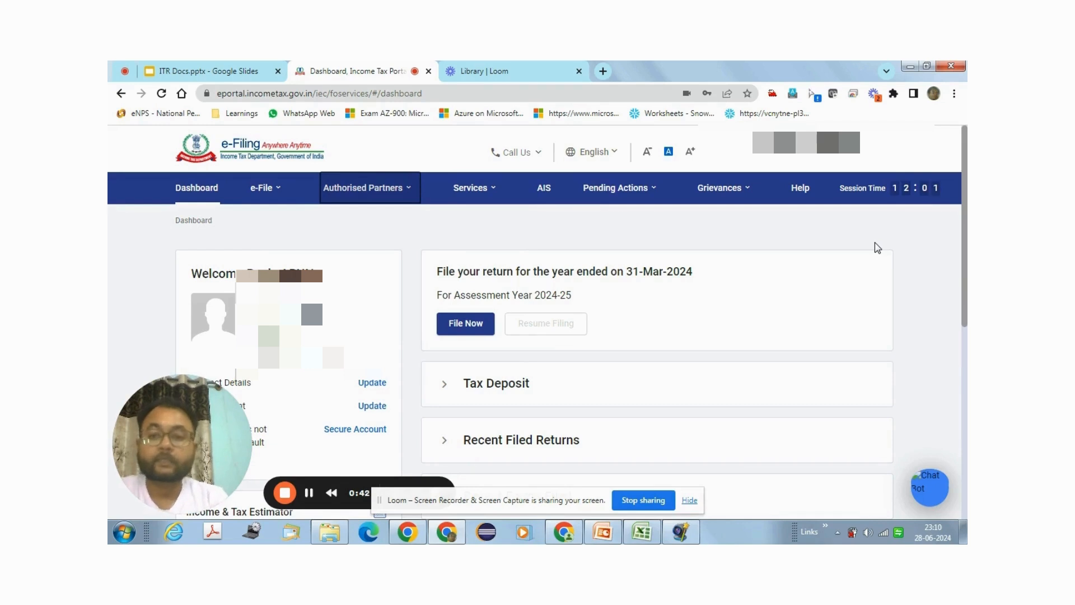
{"action": "left_click", "coordinate": [265, 190]}
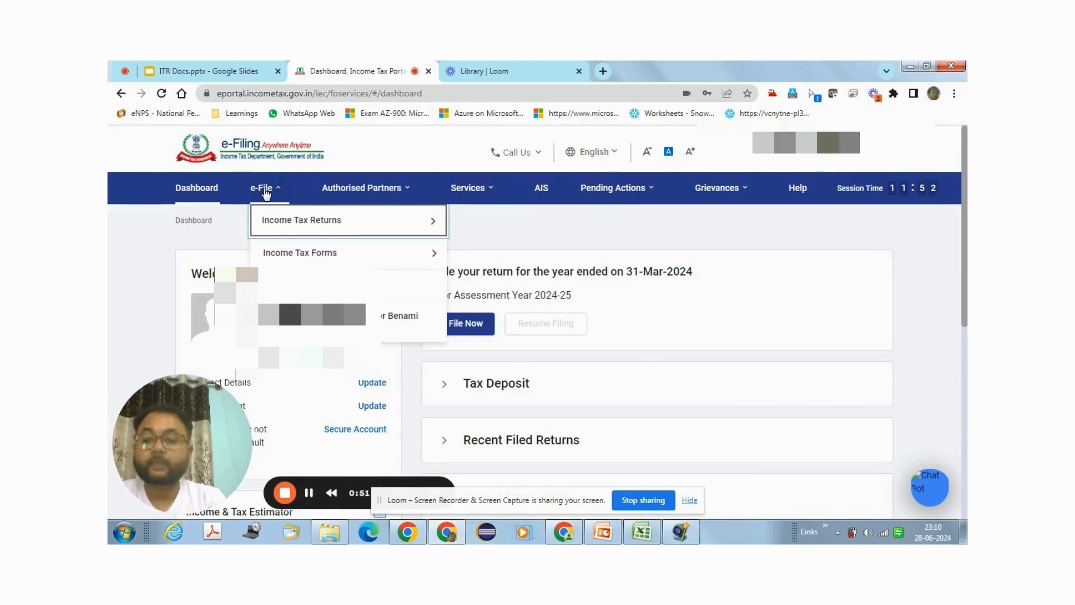
{"action": "mouse_move", "coordinate": [276, 224]}
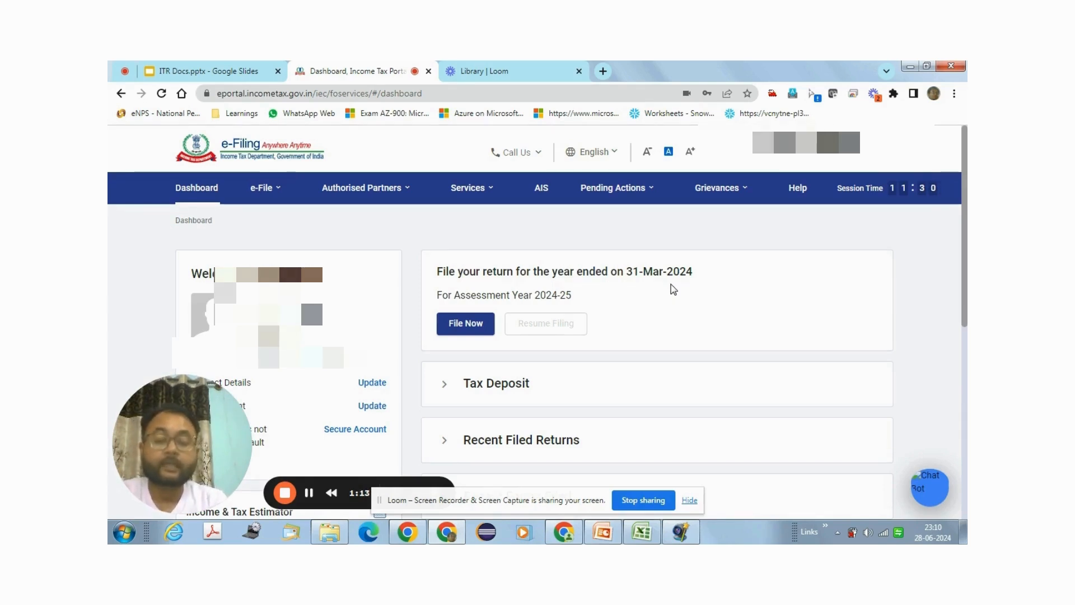
Step: Start the 2024-25 (Current A.Y.) return using the Online (Recommended) filing mode
{"action": "left_click", "coordinate": [688, 500]}
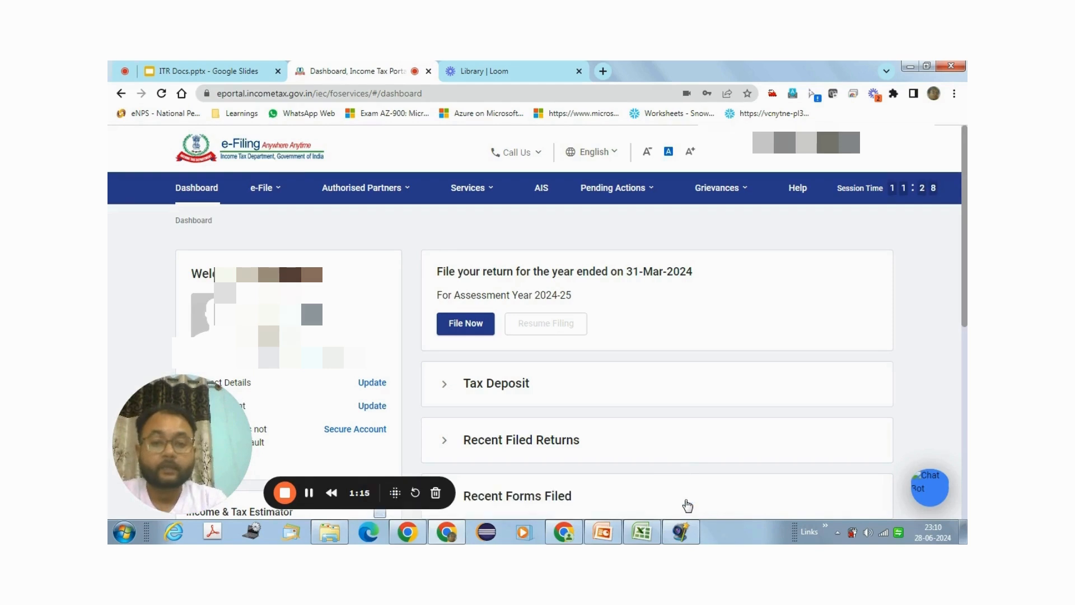
{"action": "left_click", "coordinate": [458, 330]}
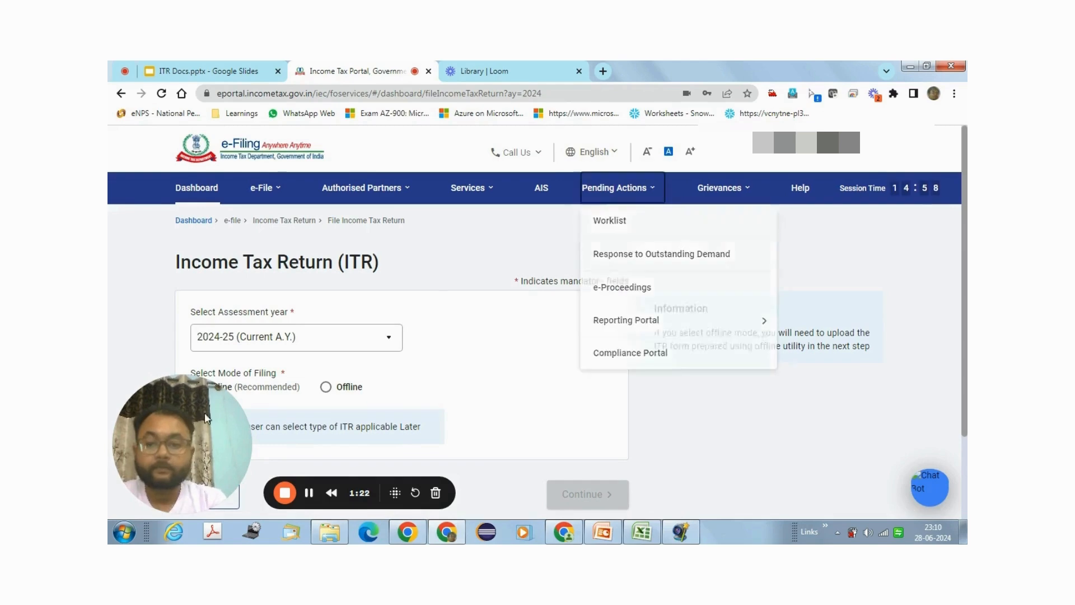
{"action": "left_click_drag", "start_coordinate": [177, 431], "coordinate": [902, 435]}
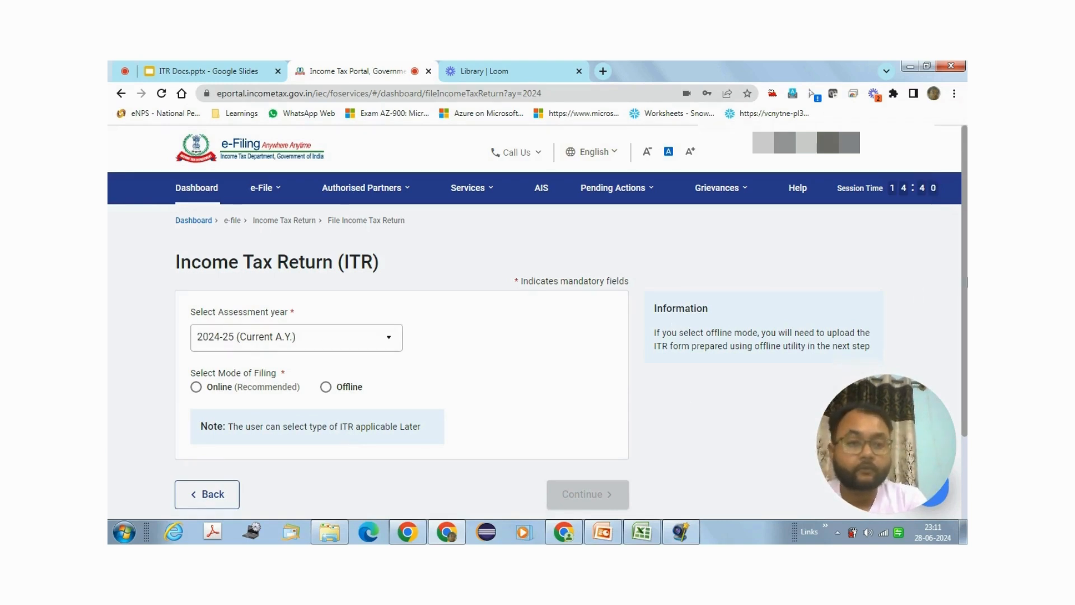
{"action": "scroll", "coordinate": [862, 311], "scroll_direction": "down", "scroll_amount": 2}
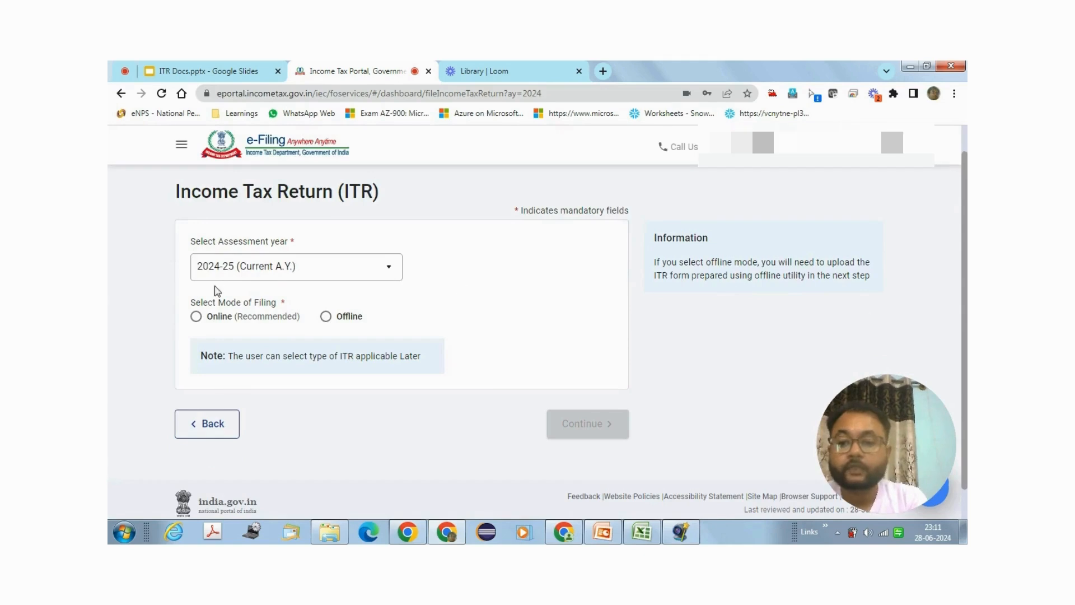
{"action": "left_click", "coordinate": [196, 317]}
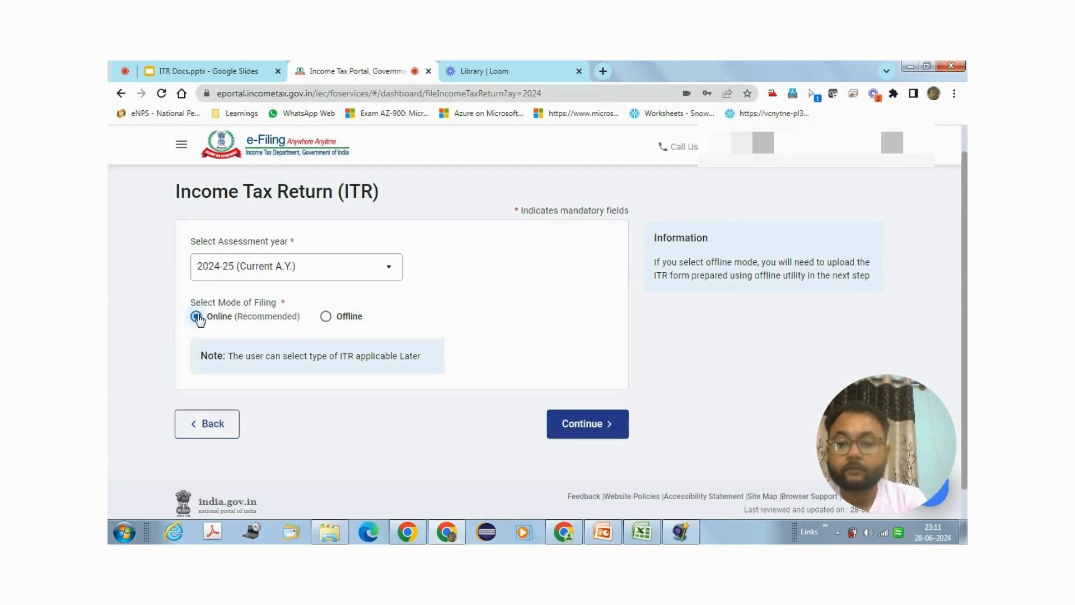
{"action": "left_click", "coordinate": [595, 425]}
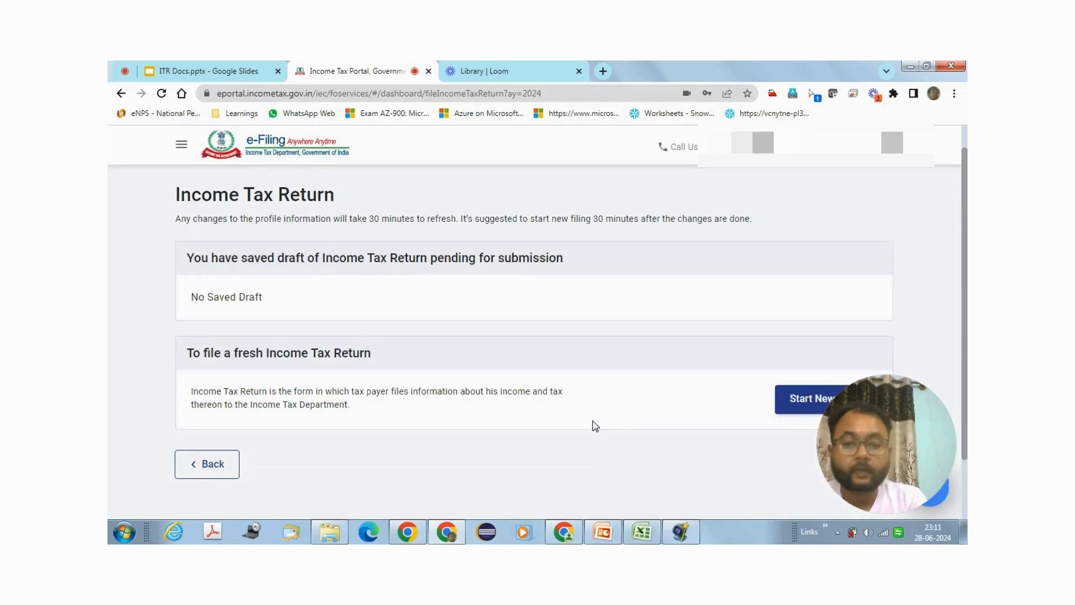
Step: Start a fresh income tax return and continue with Individual as the filing status
{"action": "left_click_drag", "start_coordinate": [966, 298], "coordinate": [962, 336]}
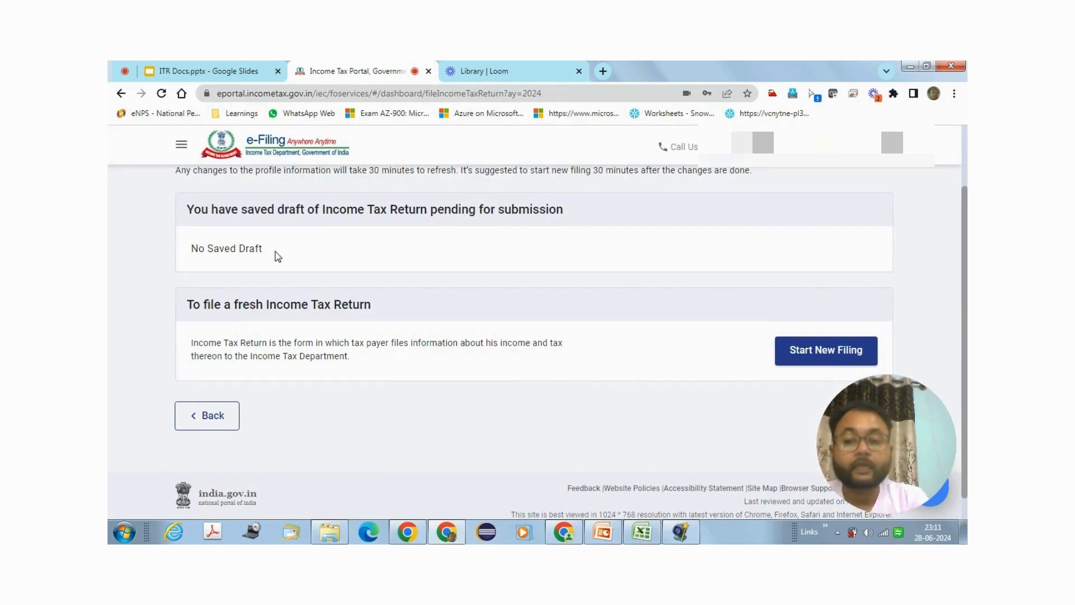
{"action": "left_click", "coordinate": [801, 351]}
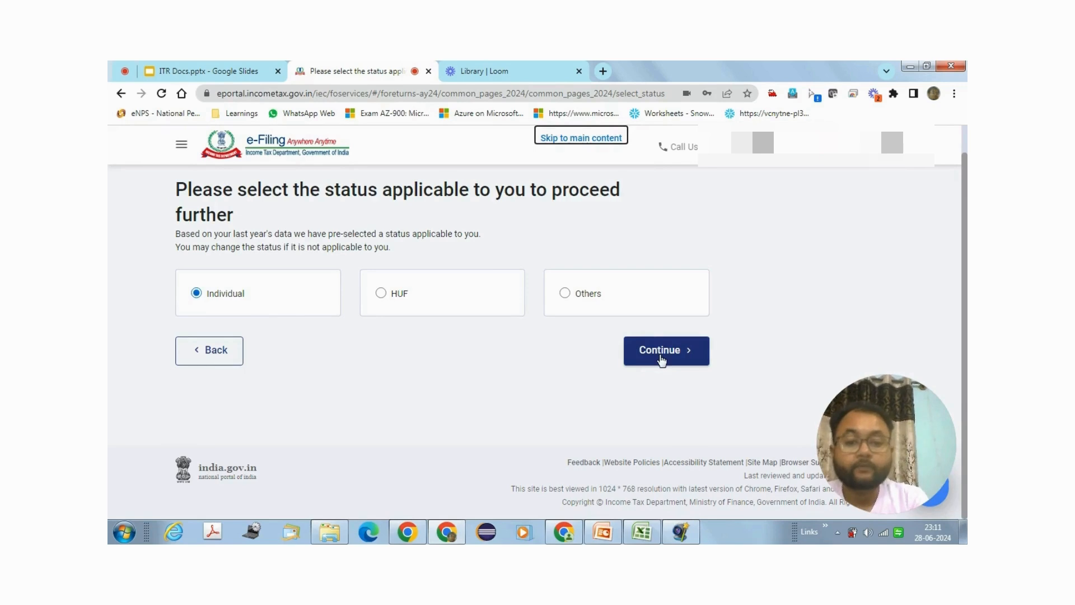
{"action": "left_click", "coordinate": [662, 360]}
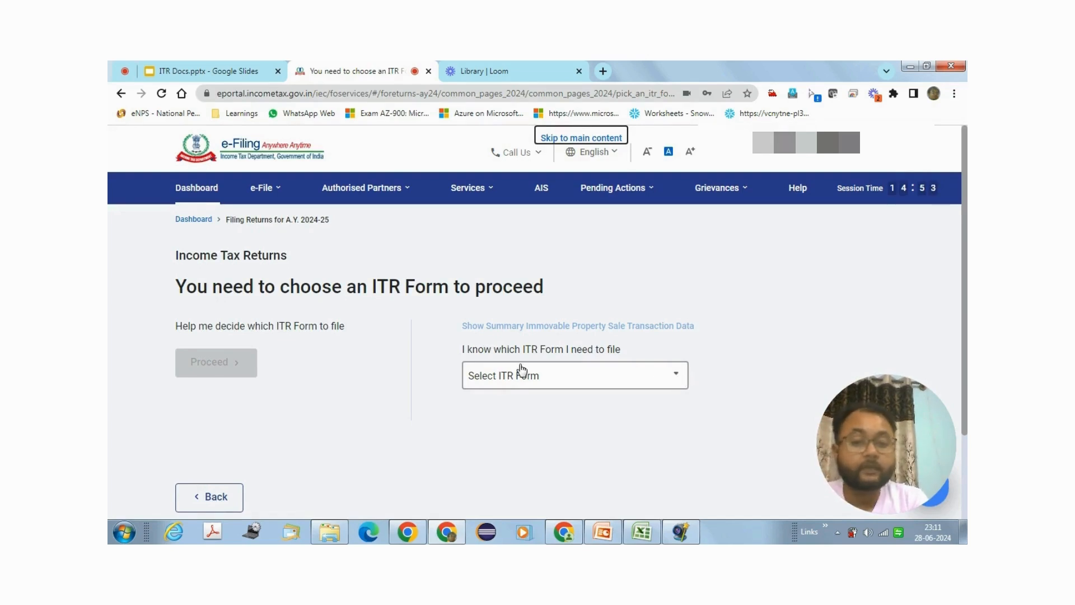
Step: Select ITR - 1 from the form list and proceed with ITR 1
{"action": "left_click", "coordinate": [660, 380]}
{"action": "scroll", "coordinate": [764, 331], "scroll_direction": "down", "scroll_amount": 2}
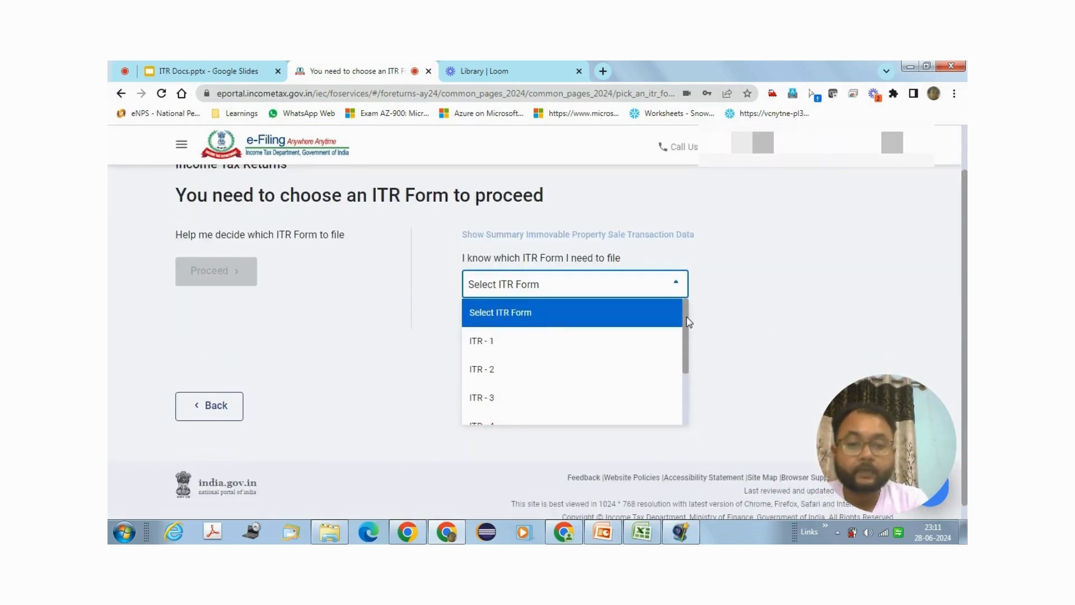
{"action": "left_click_drag", "start_coordinate": [684, 327], "coordinate": [683, 385]}
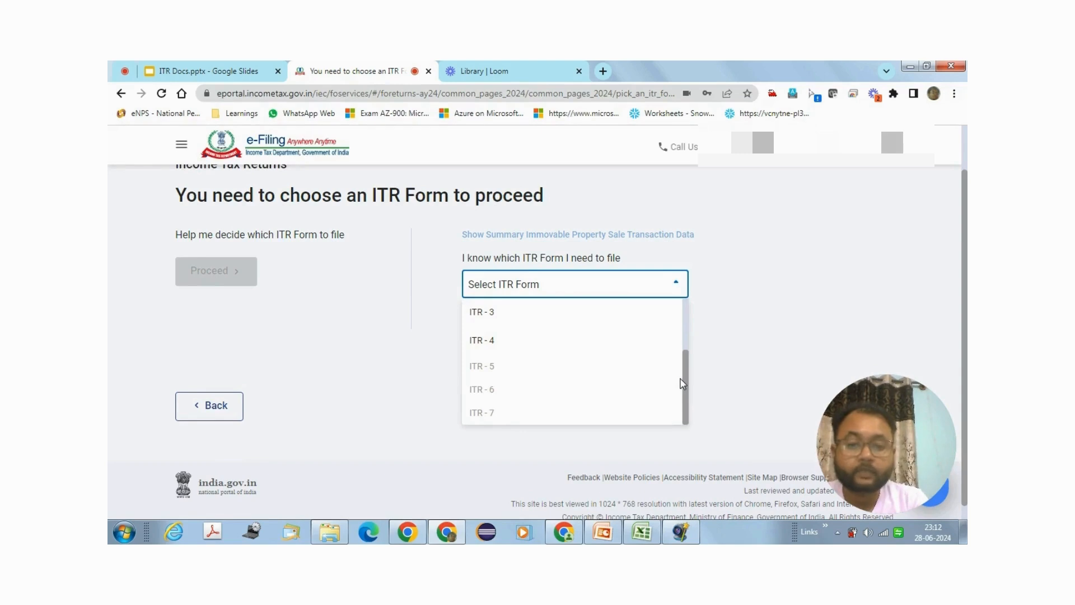
{"action": "left_click_drag", "start_coordinate": [682, 383], "coordinate": [680, 322]}
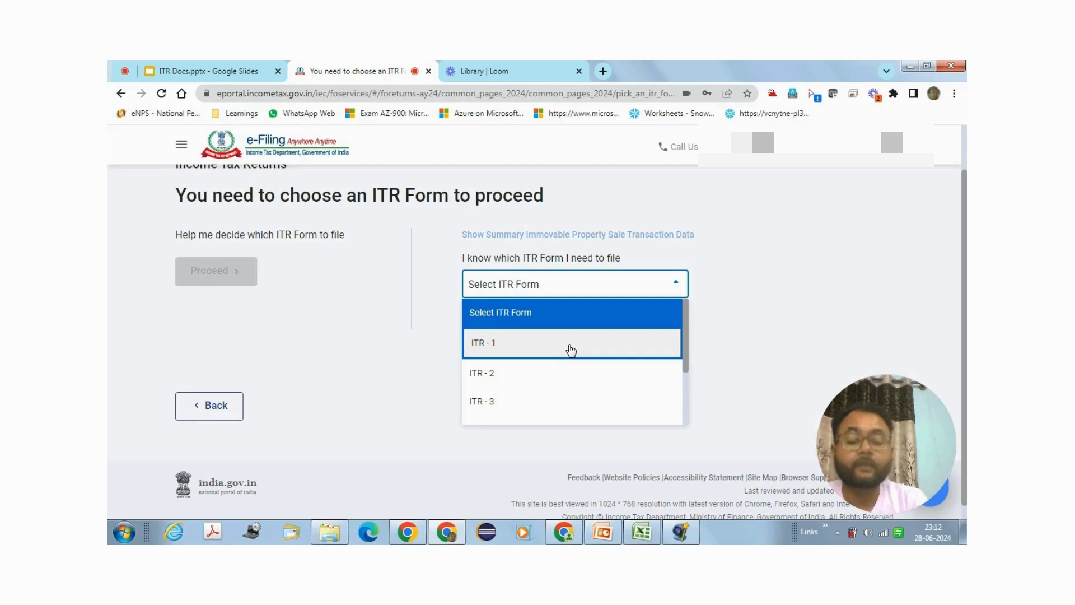
{"action": "left_click", "coordinate": [571, 350]}
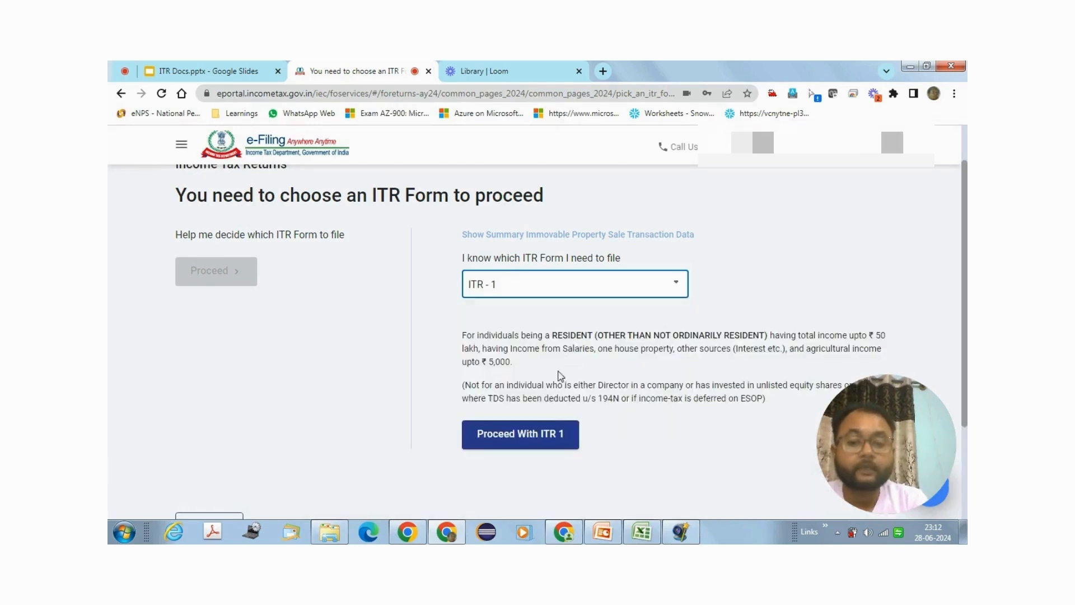
{"action": "left_click", "coordinate": [538, 438]}
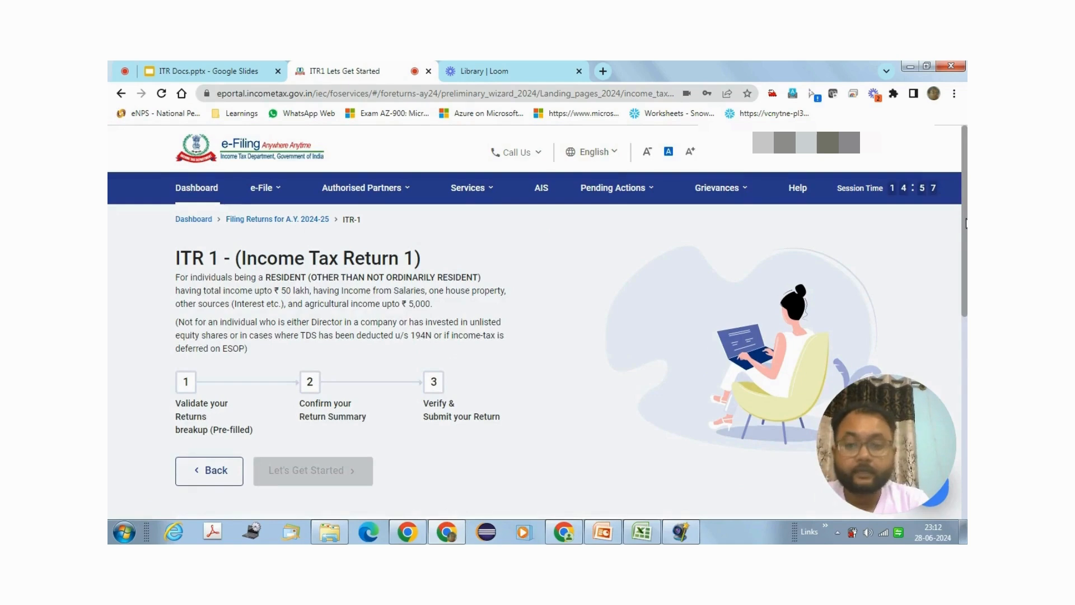
Step: Begin the ITR 1 filing with 'Taxable income is more than basic exemption limit' as the reason
{"action": "scroll", "coordinate": [518, 288], "scroll_direction": "down", "scroll_amount": 2}
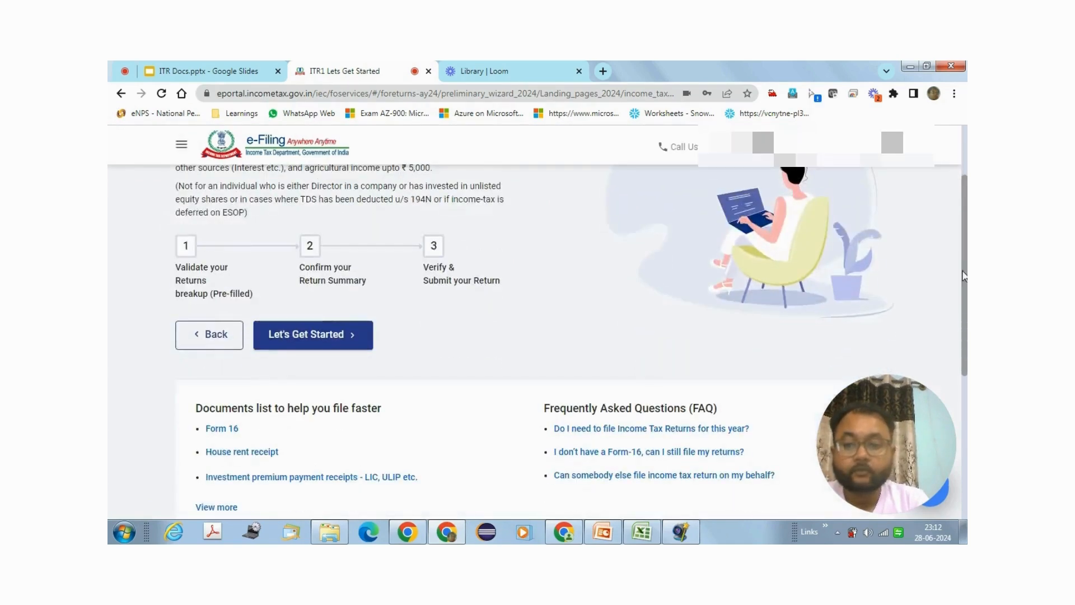
{"action": "left_click", "coordinate": [353, 335]}
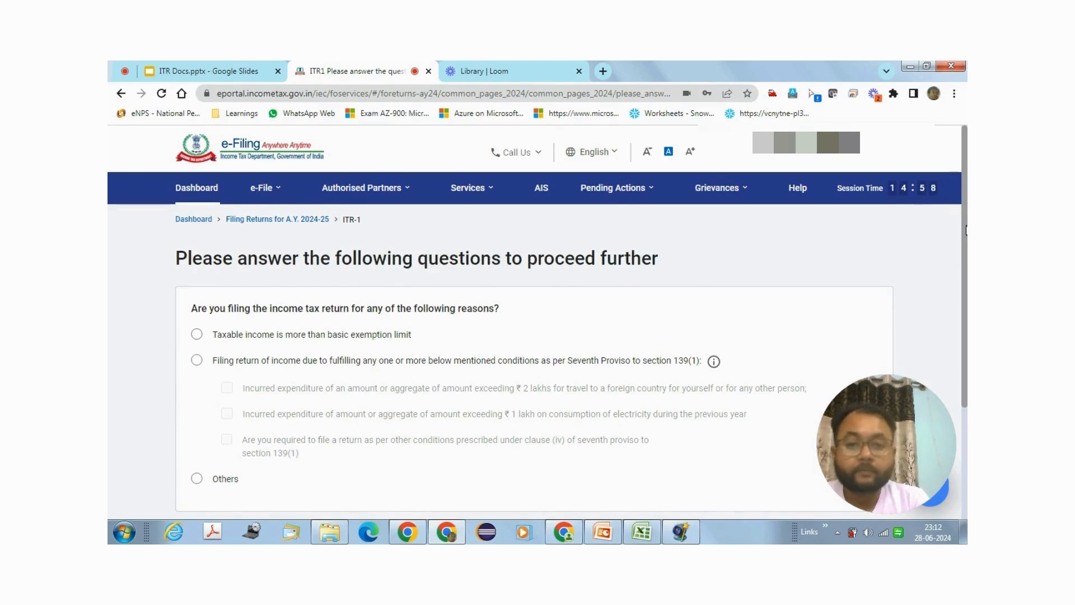
{"action": "scroll", "coordinate": [967, 250], "scroll_direction": "down", "scroll_amount": 1}
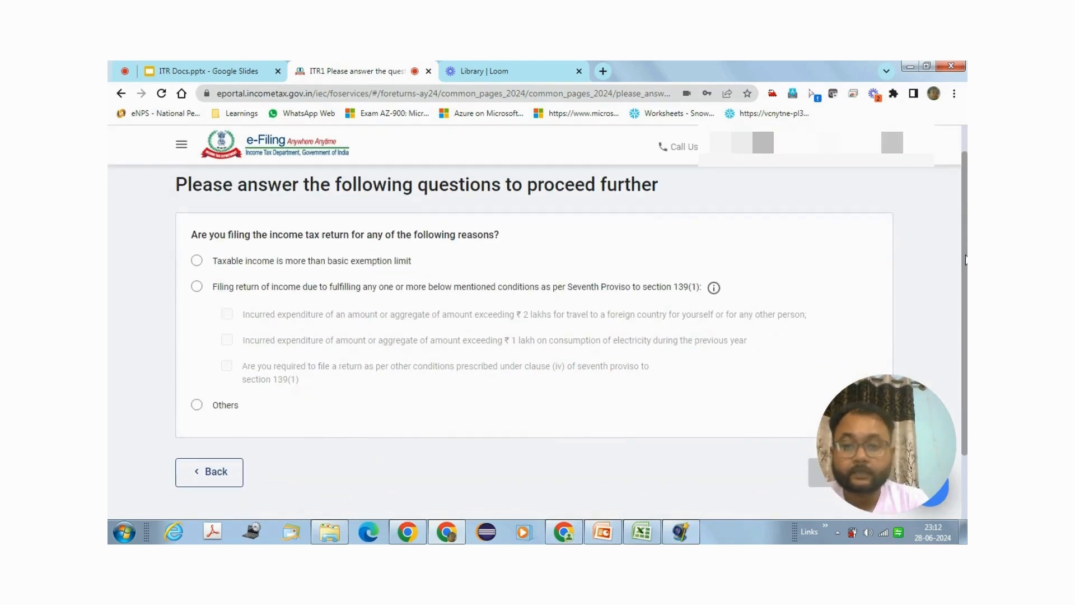
{"action": "left_click", "coordinate": [198, 262]}
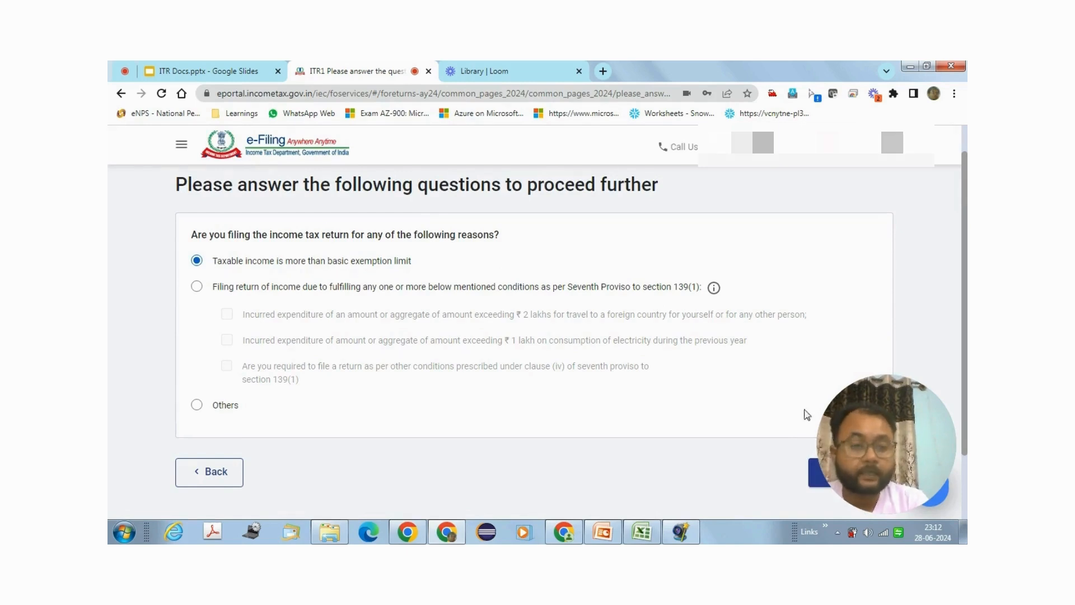
{"action": "left_click_drag", "start_coordinate": [861, 429], "coordinate": [884, 195]}
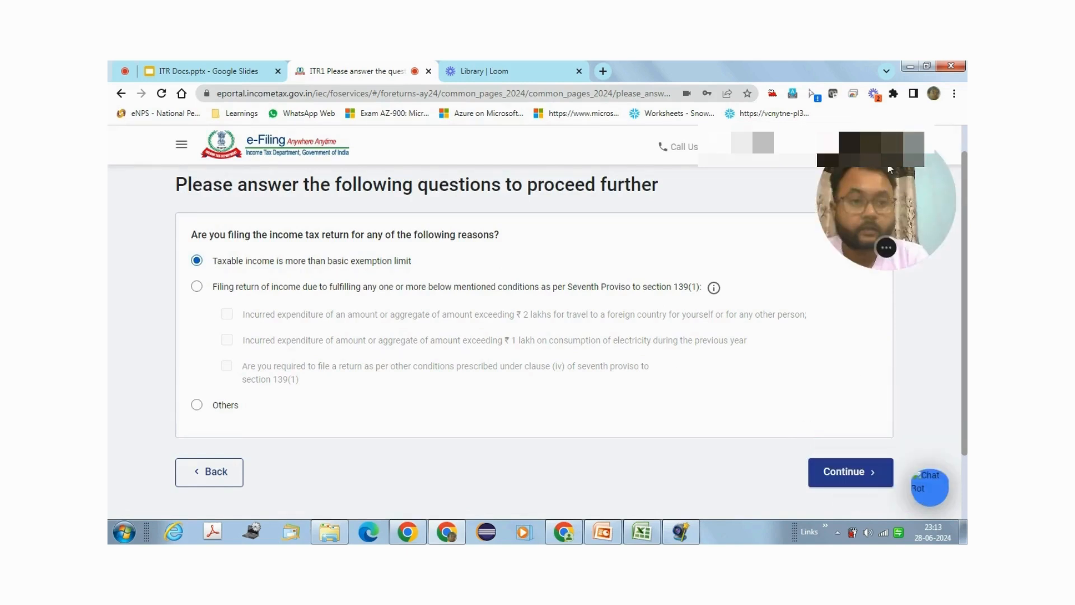
{"action": "left_click", "coordinate": [831, 483]}
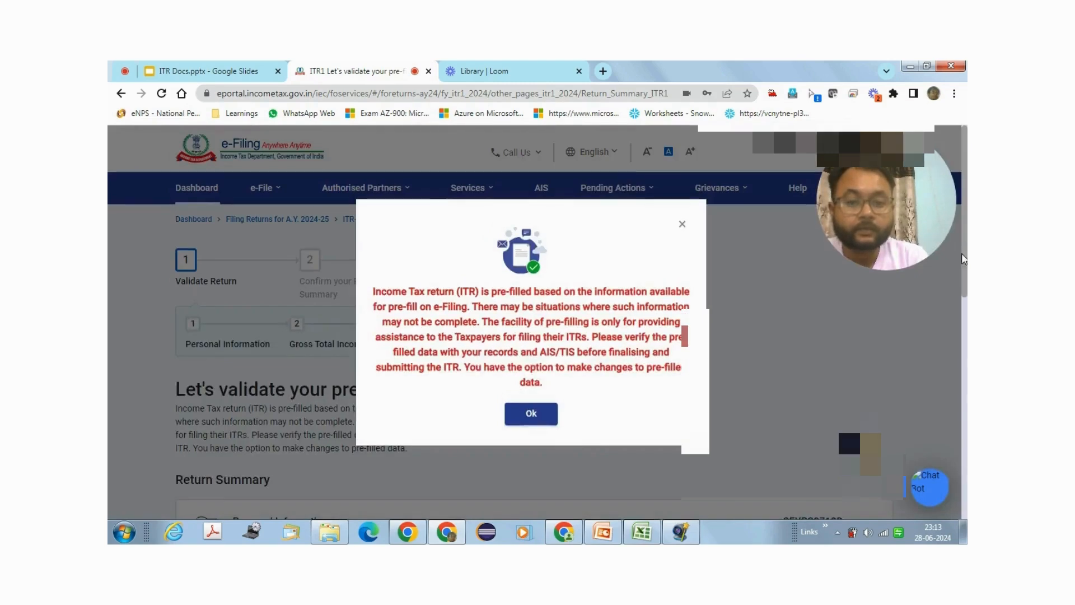
Step: Dismiss the pre-filled data notice and open the Personal Information section
{"action": "left_click", "coordinate": [530, 414]}
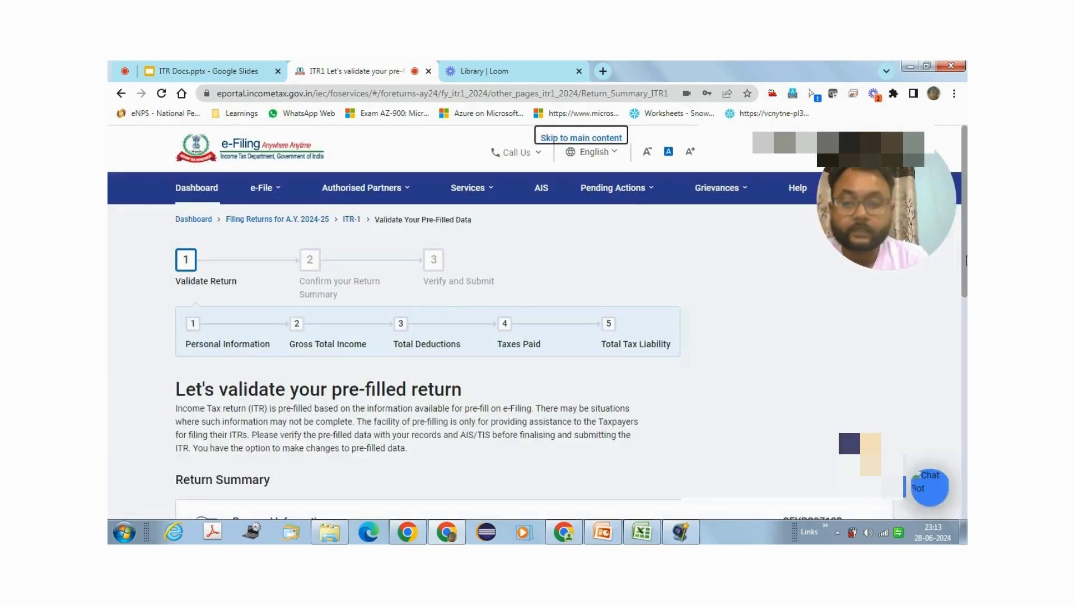
{"action": "scroll", "coordinate": [966, 297], "scroll_direction": "down", "scroll_amount": 3}
{"action": "left_click_drag", "start_coordinate": [966, 292], "coordinate": [964, 338]}
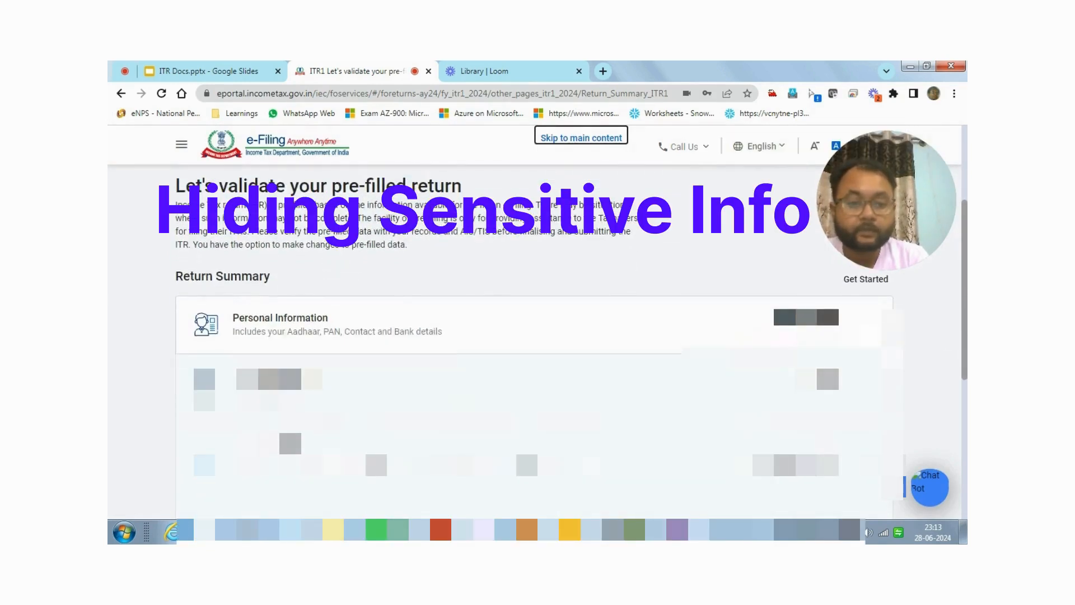
{"action": "left_click", "coordinate": [862, 326]}
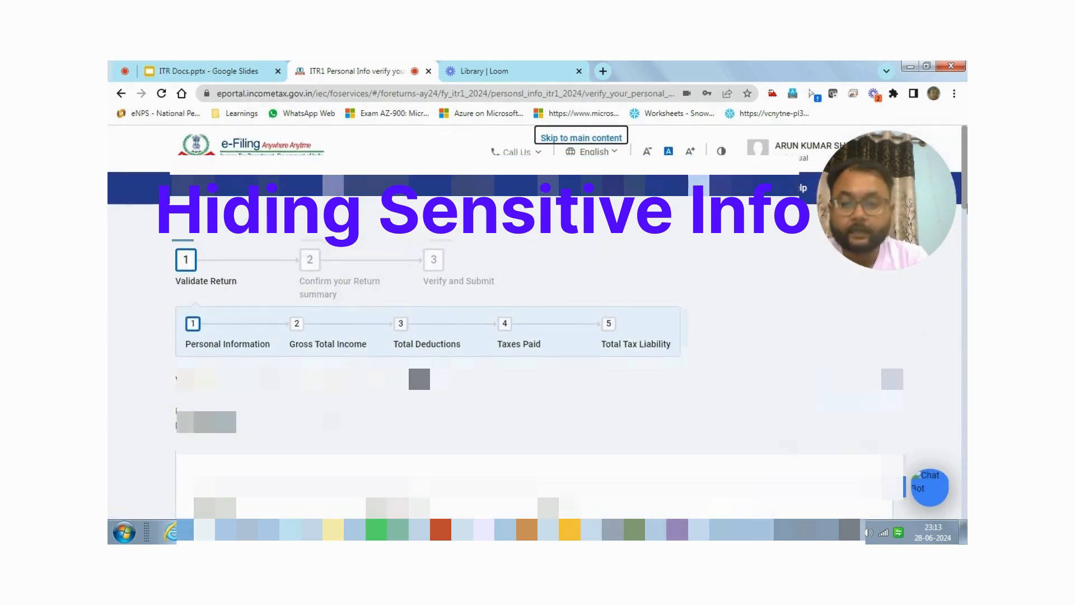
Step: Set the category above Filing Section to Others, filing under section 139(1)
{"action": "scroll", "coordinate": [535, 363], "scroll_direction": "down", "scroll_amount": 10}
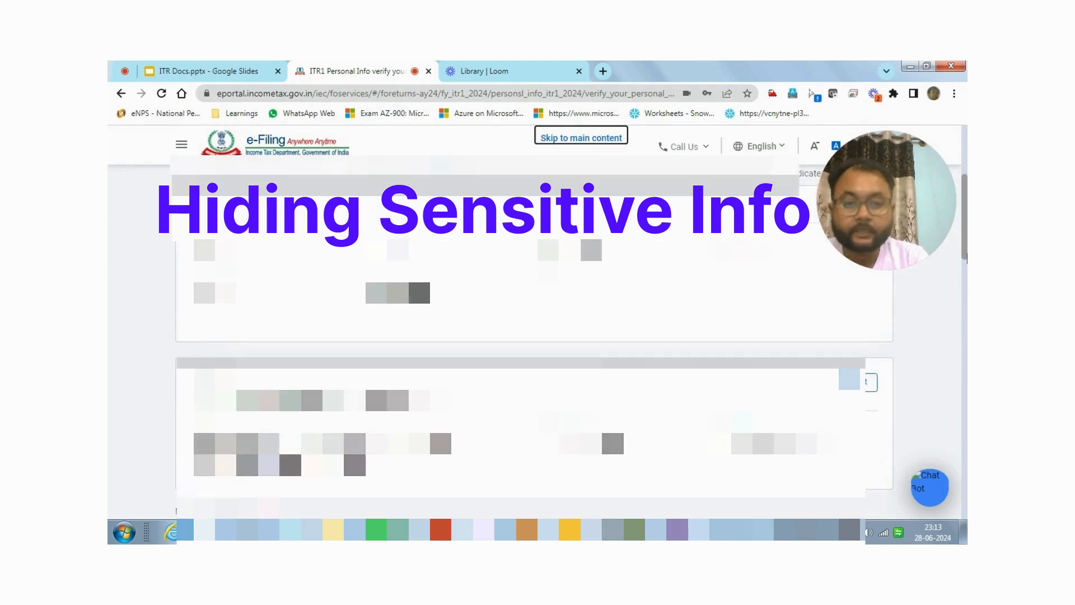
{"action": "scroll", "coordinate": [535, 364], "scroll_direction": "down", "scroll_amount": 2}
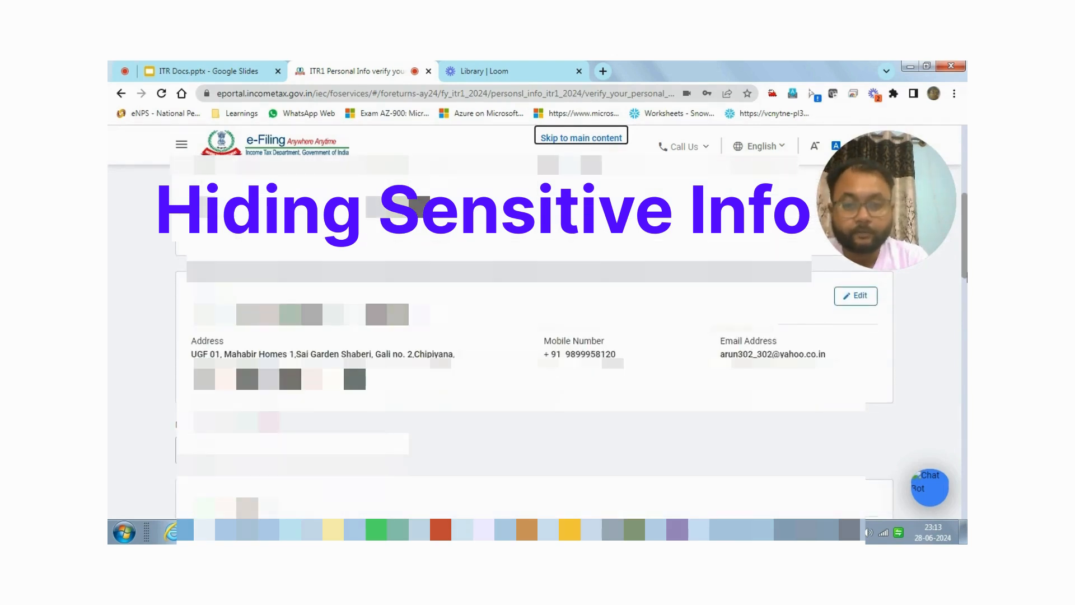
{"action": "scroll", "coordinate": [535, 364], "scroll_direction": "down", "scroll_amount": 3}
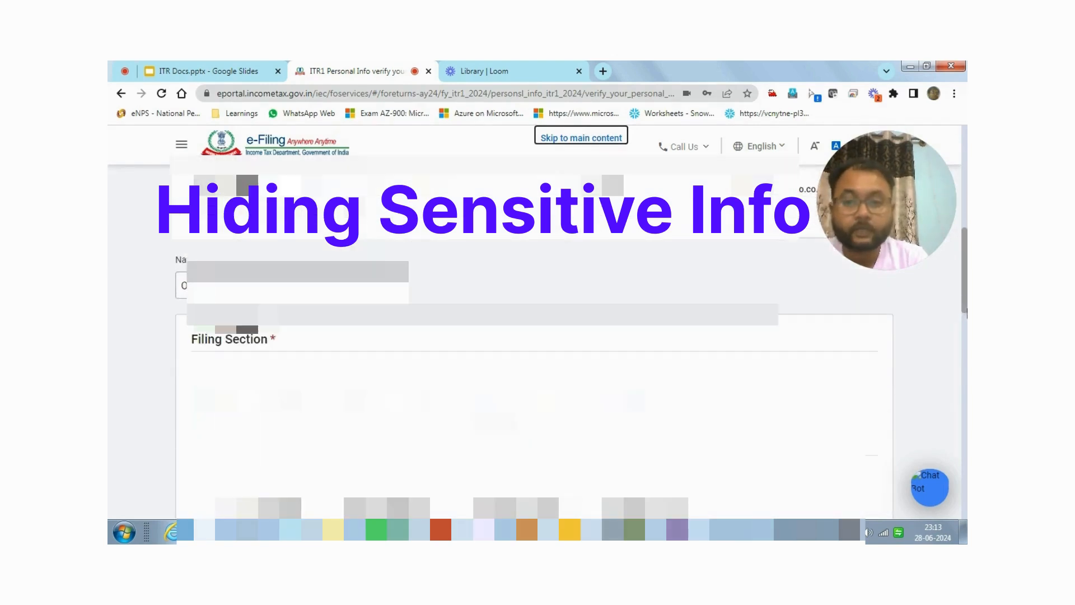
{"action": "left_click_drag", "start_coordinate": [966, 309], "coordinate": [967, 316]}
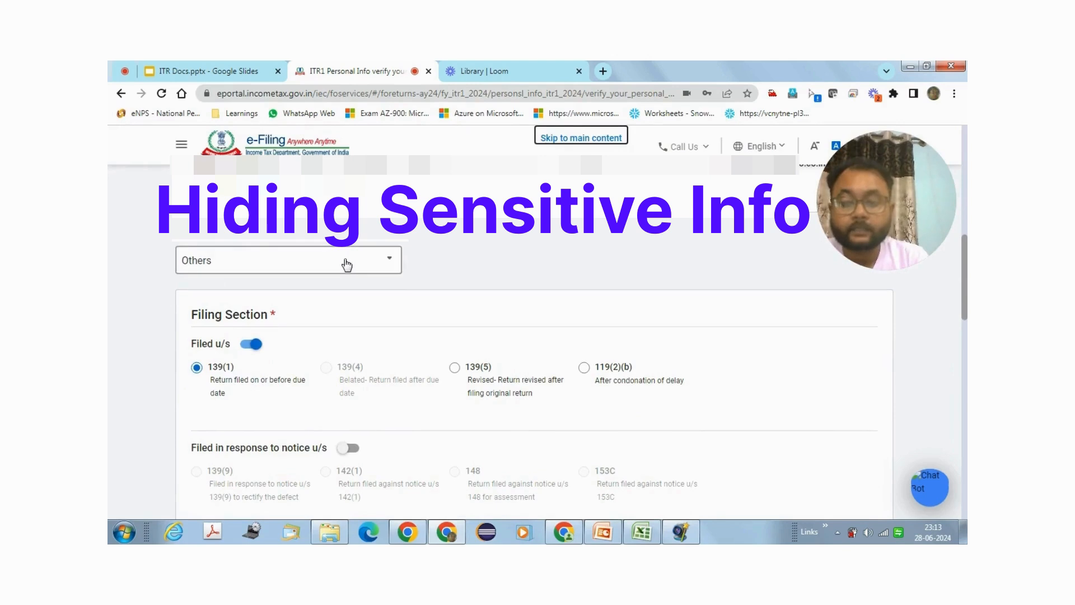
{"action": "left_click", "coordinate": [346, 264]}
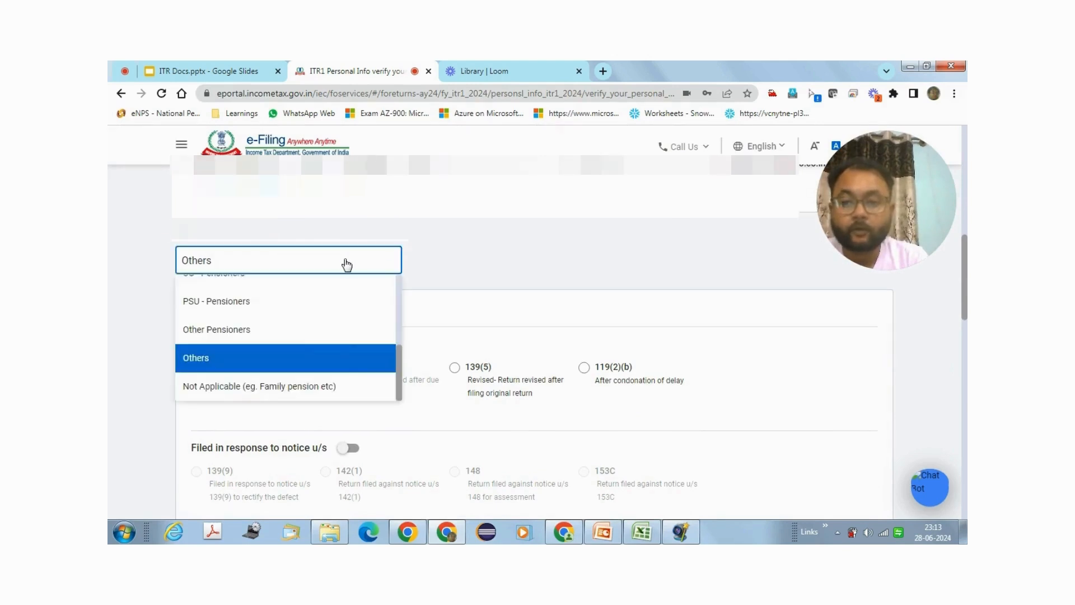
{"action": "scroll", "coordinate": [397, 356], "scroll_direction": "down", "scroll_amount": 1}
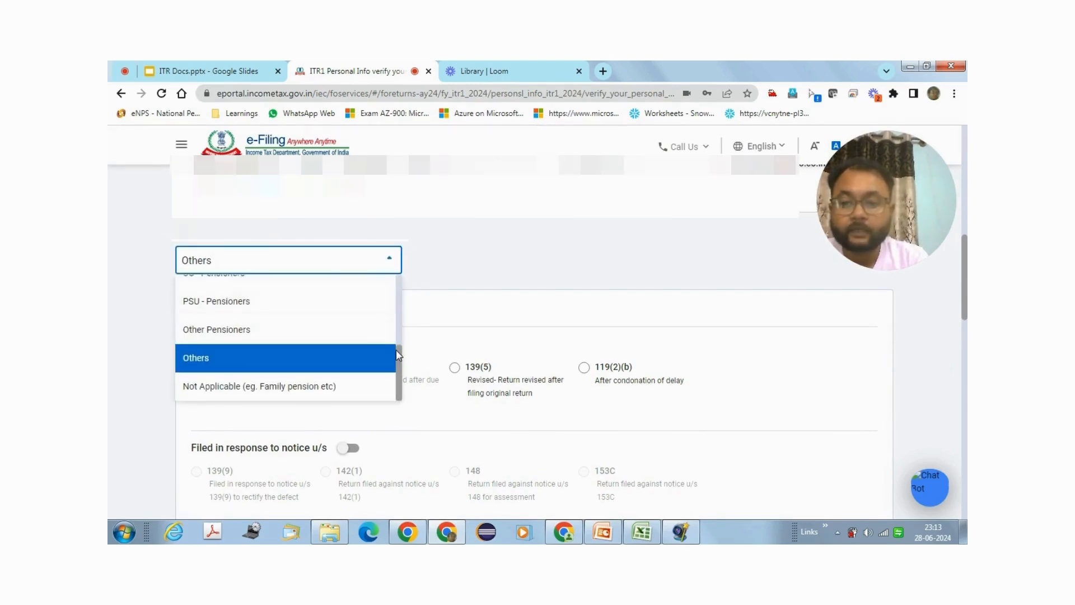
{"action": "mouse_move", "coordinate": [395, 350]}
{"action": "left_mouse_down"}
{"action": "mouse_move", "coordinate": [397, 290]}
{"action": "mouse_move", "coordinate": [397, 354]}
{"action": "left_mouse_up"}
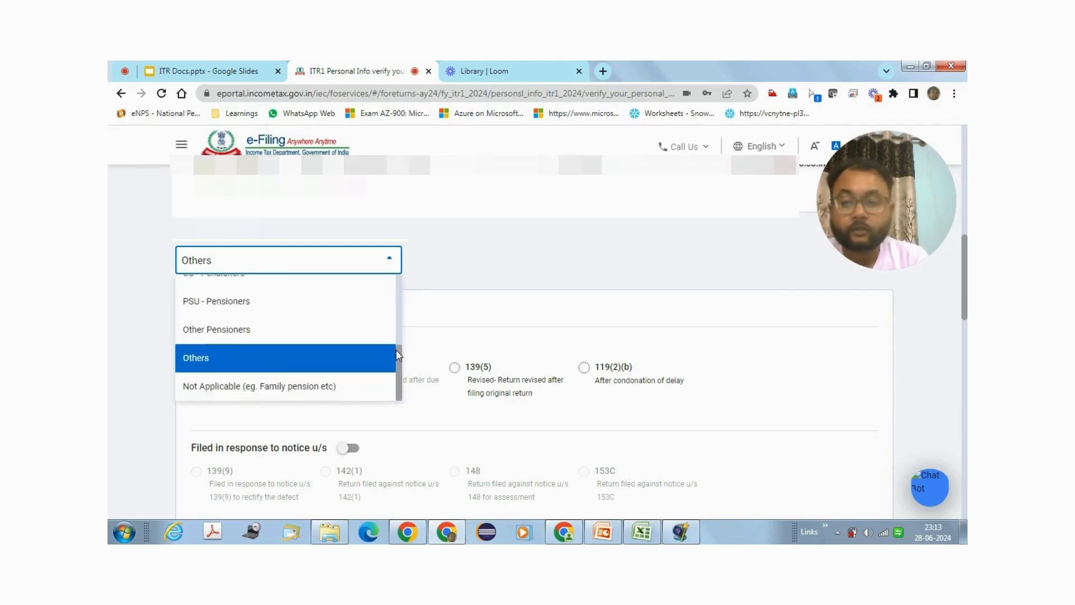
{"action": "left_click", "coordinate": [232, 359]}
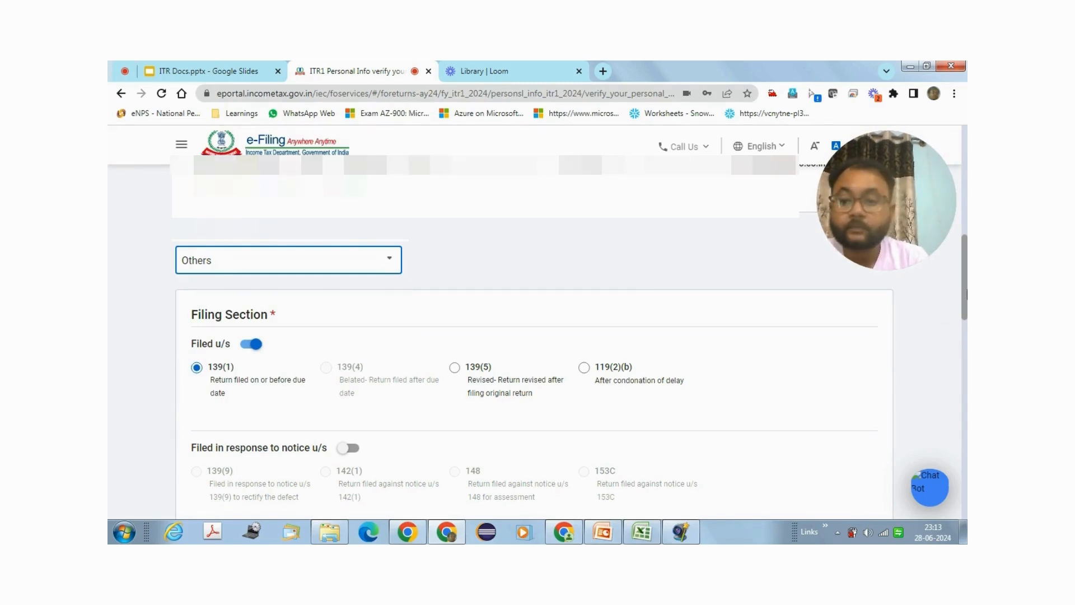
{"action": "left_click_drag", "start_coordinate": [966, 294], "coordinate": [966, 325]}
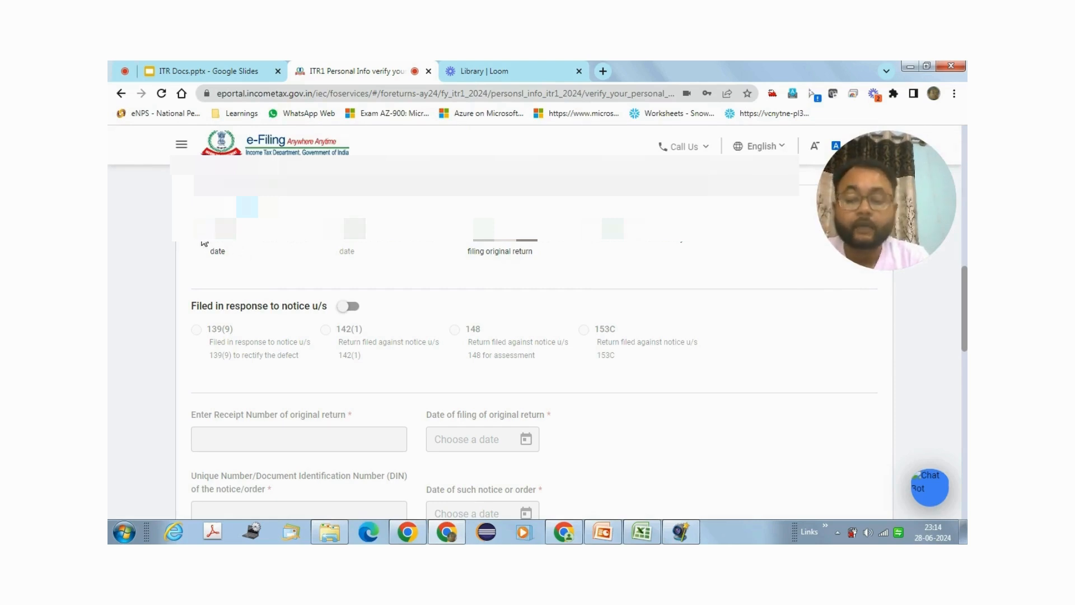
Step: Review personal information down to the validated bank account, then return to the Return Summary
{"action": "left_click_drag", "start_coordinate": [965, 307], "coordinate": [967, 390]}
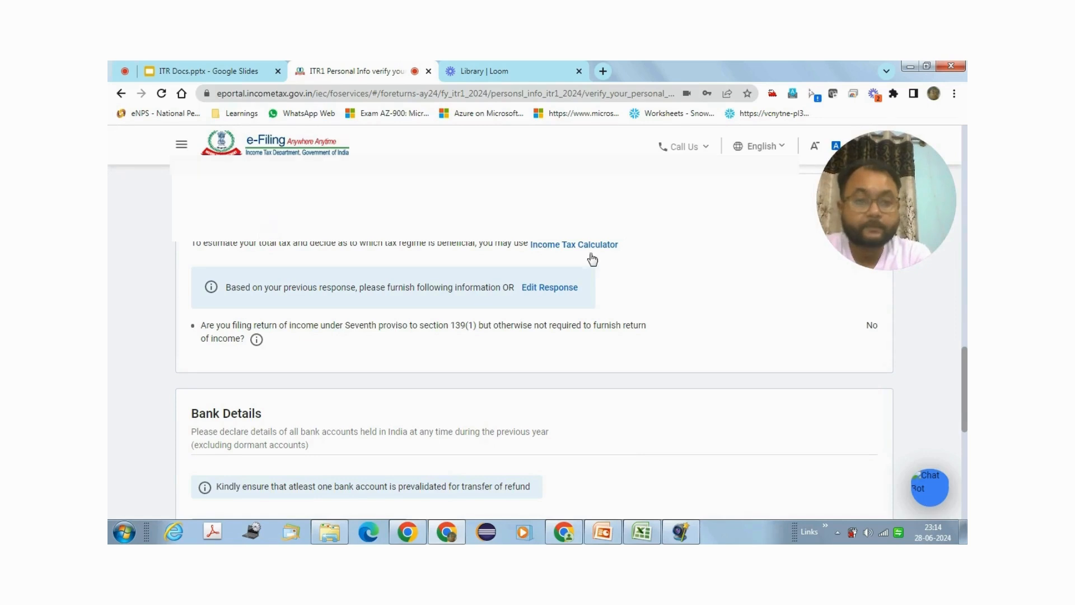
{"action": "left_click_drag", "start_coordinate": [965, 366], "coordinate": [966, 421]}
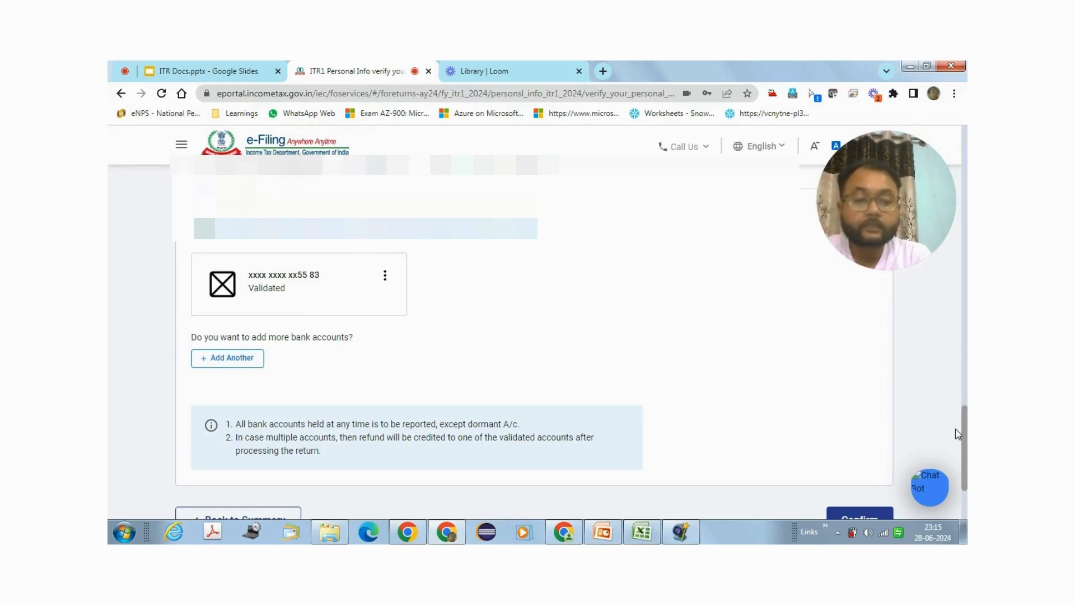
{"action": "scroll", "coordinate": [965, 437], "scroll_direction": "down", "scroll_amount": 1}
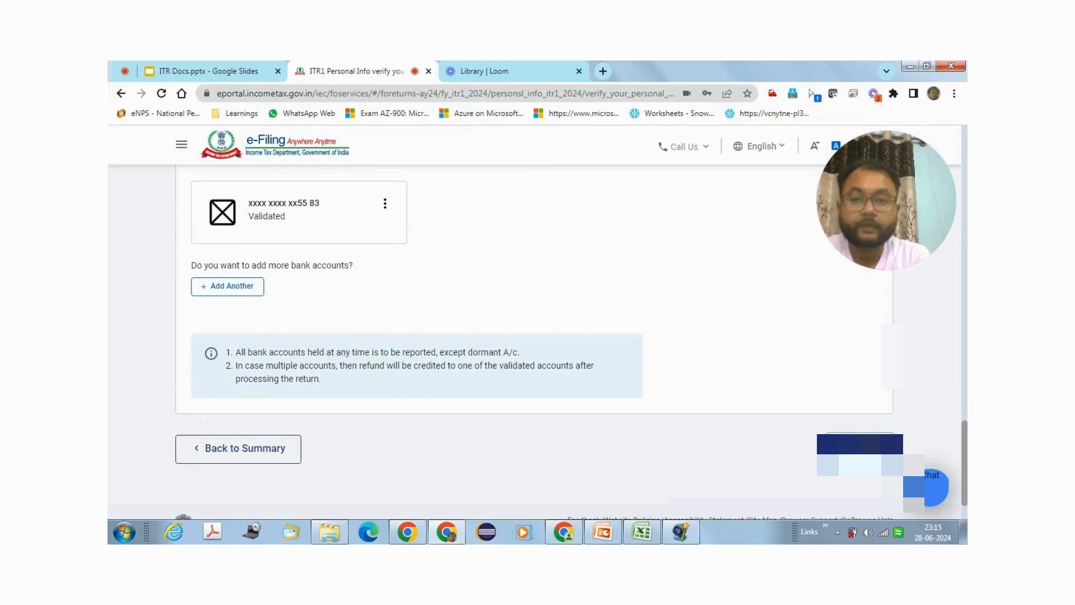
{"action": "left_click", "coordinate": [862, 444]}
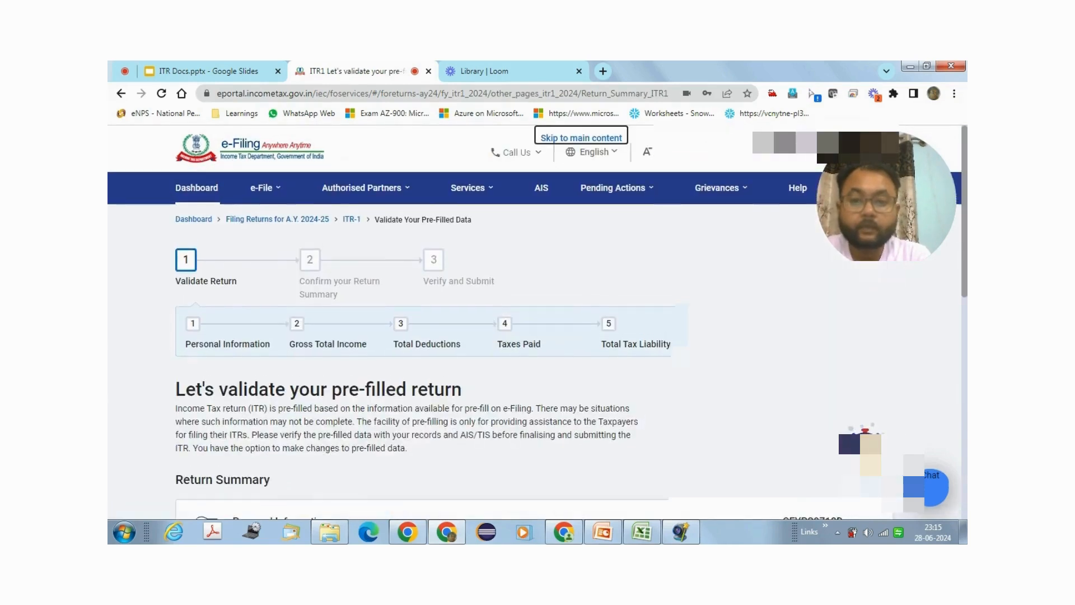
Step: In Gross Total Income, answer No to the tour travel, transport allowance and other salary exemptions
{"action": "left_click_drag", "start_coordinate": [965, 280], "coordinate": [963, 359]}
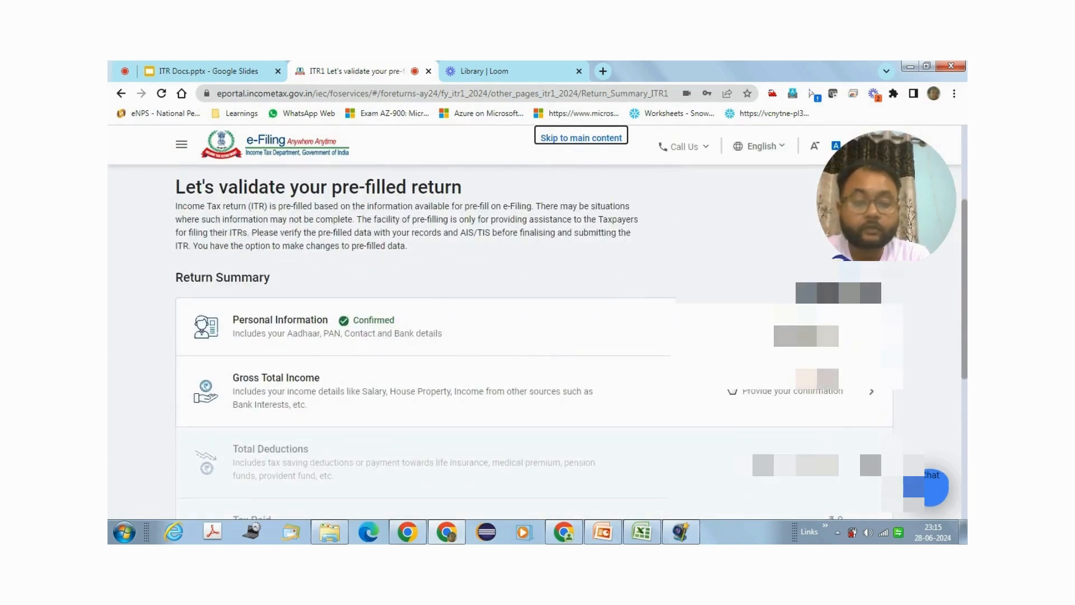
{"action": "left_click", "coordinate": [876, 394]}
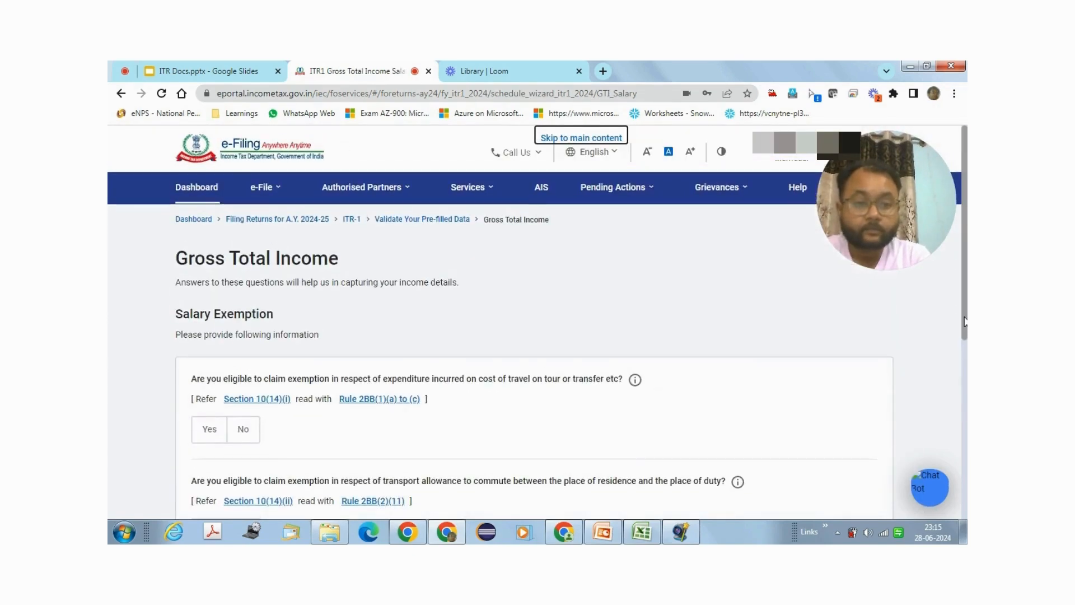
{"action": "left_click_drag", "start_coordinate": [965, 318], "coordinate": [959, 378]}
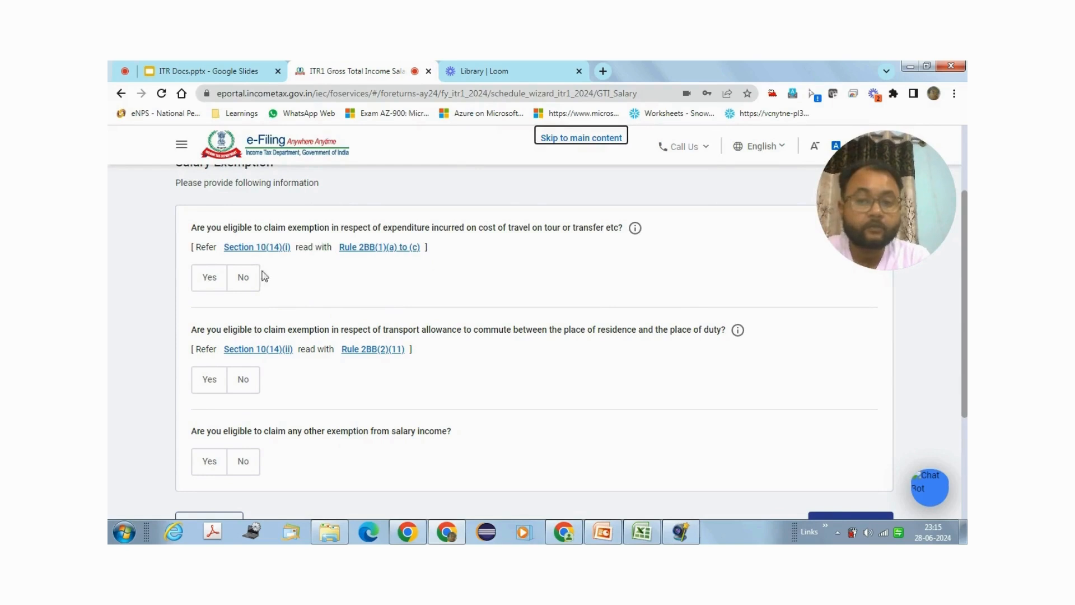
{"action": "left_click", "coordinate": [243, 278]}
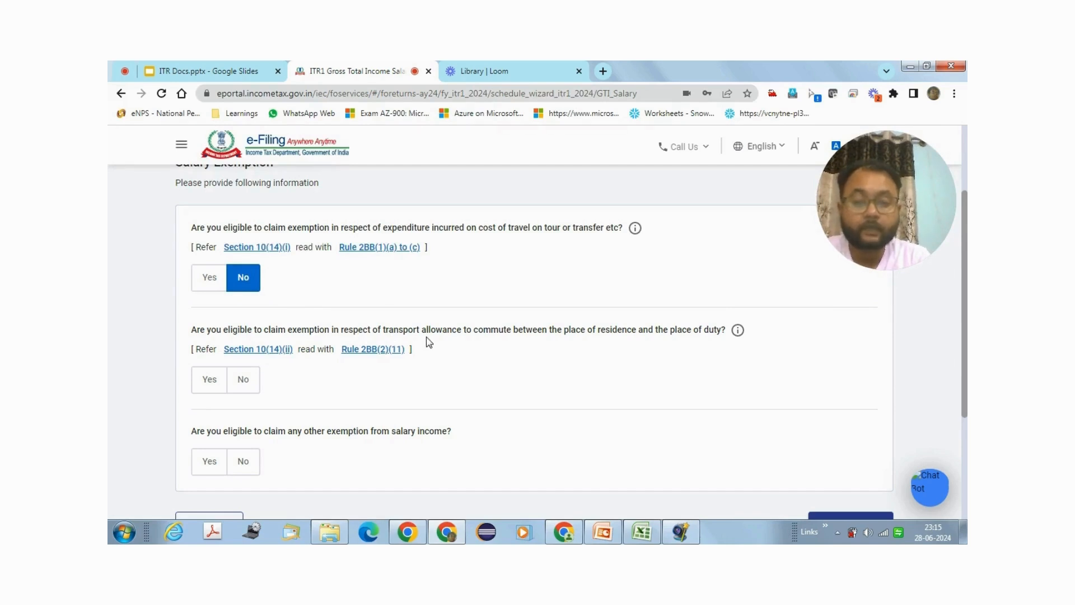
{"action": "left_click", "coordinate": [239, 390]}
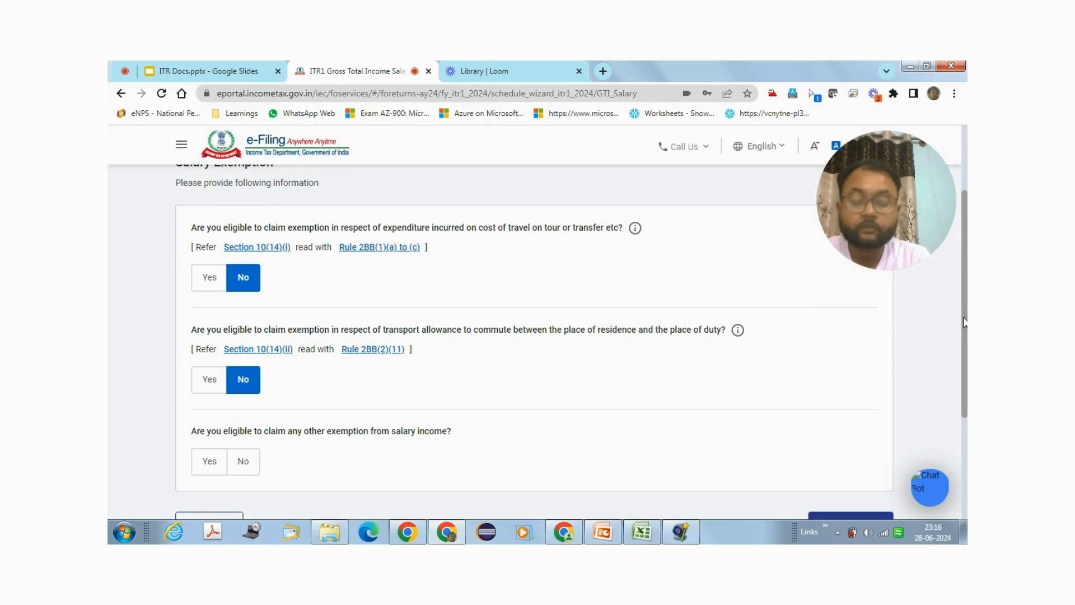
{"action": "left_click_drag", "start_coordinate": [964, 322], "coordinate": [964, 353]}
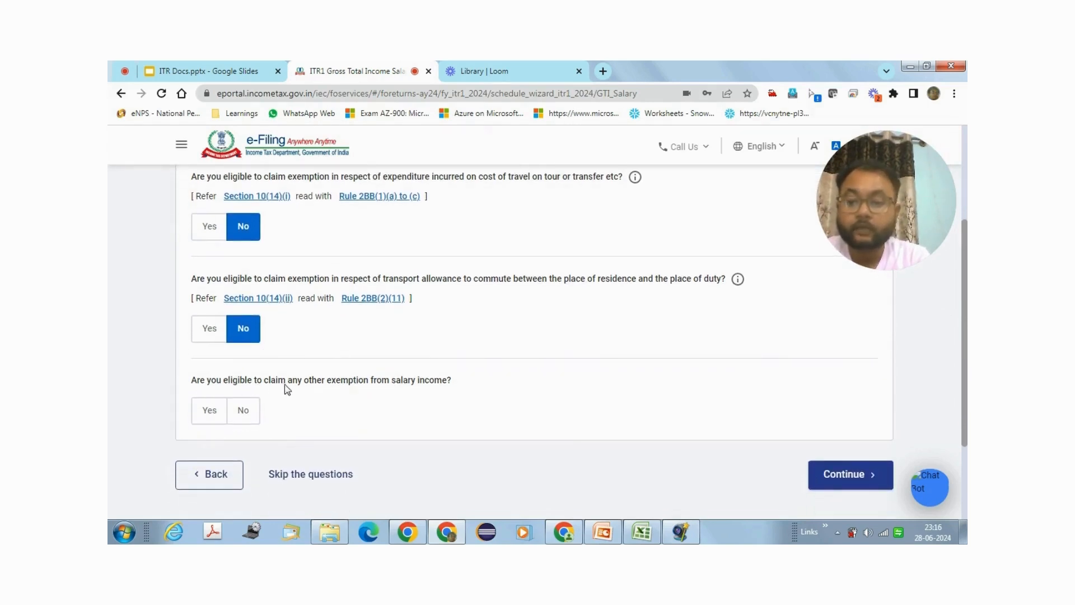
{"action": "left_click", "coordinate": [241, 420]}
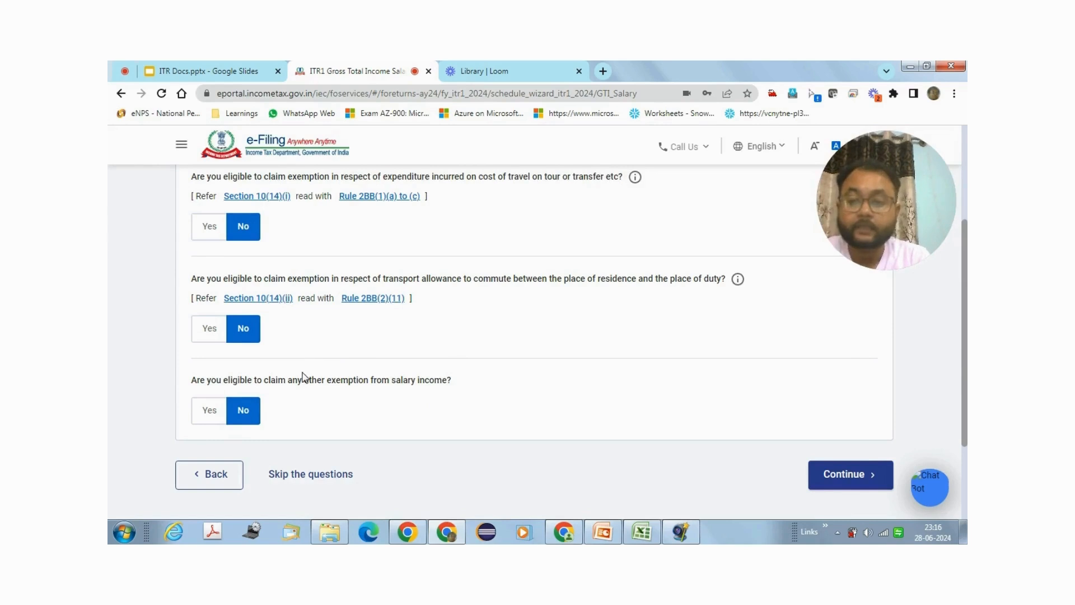
{"action": "left_click", "coordinate": [878, 485]}
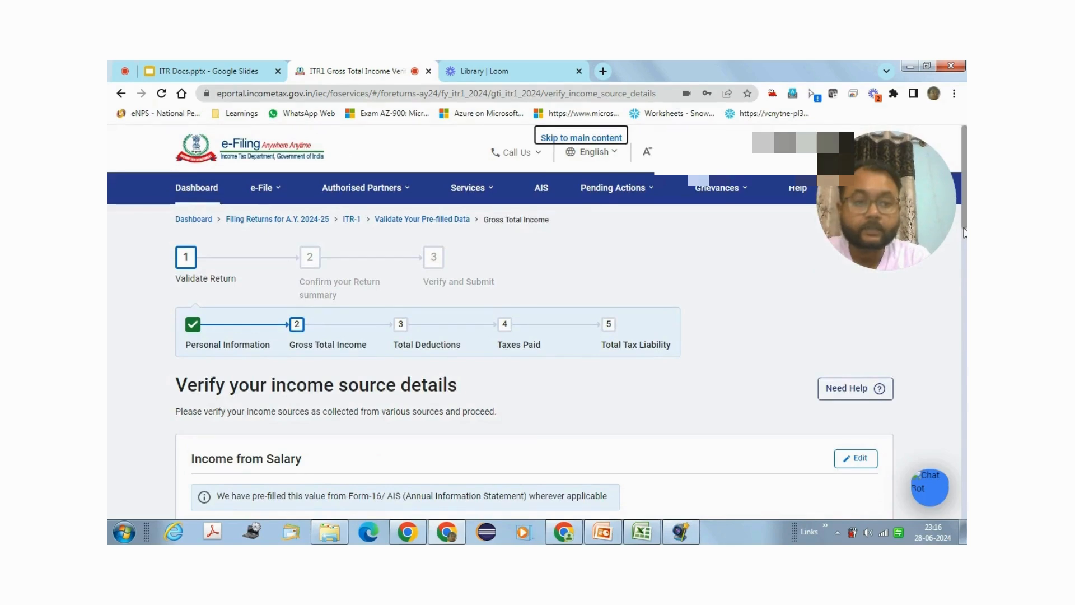
Step: Check the pre-filled ₹1,66,336 Gross Salary and open Income from Salary for editing
{"action": "left_click_drag", "start_coordinate": [965, 229], "coordinate": [965, 278]}
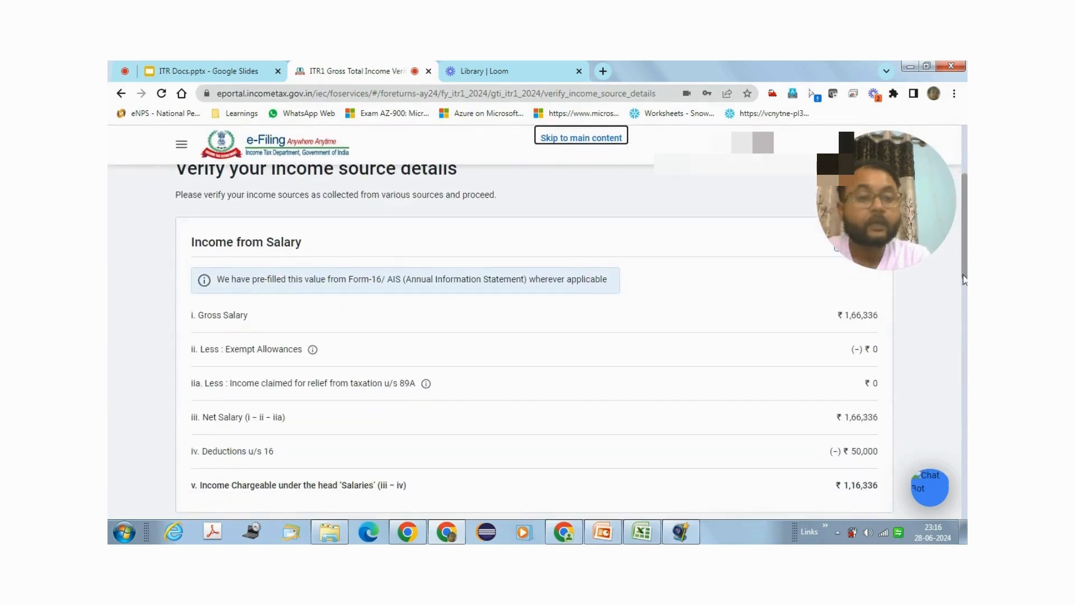
{"action": "double_click", "coordinate": [855, 317]}
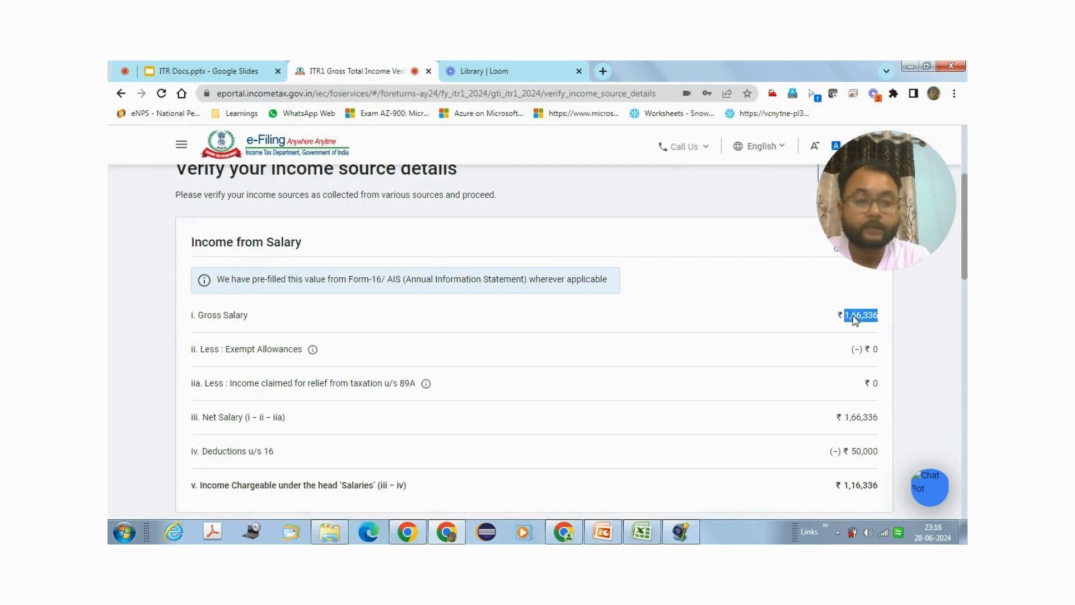
{"action": "mouse_move", "coordinate": [965, 257]}
{"action": "left_mouse_down"}
{"action": "mouse_move", "coordinate": [965, 284]}
{"action": "mouse_move", "coordinate": [964, 248]}
{"action": "left_mouse_up"}
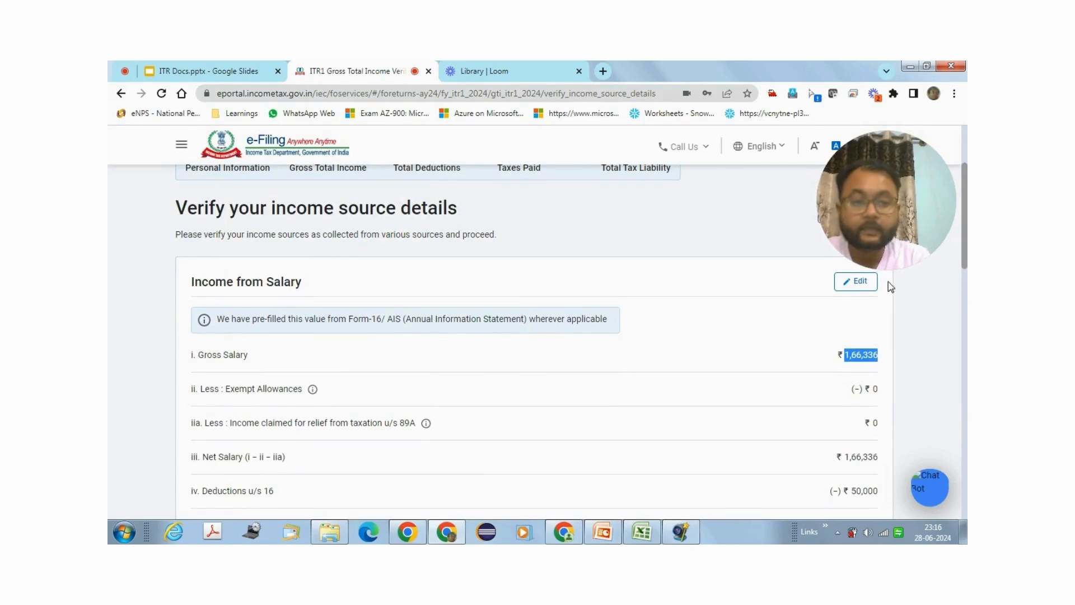
{"action": "left_click", "coordinate": [860, 290]}
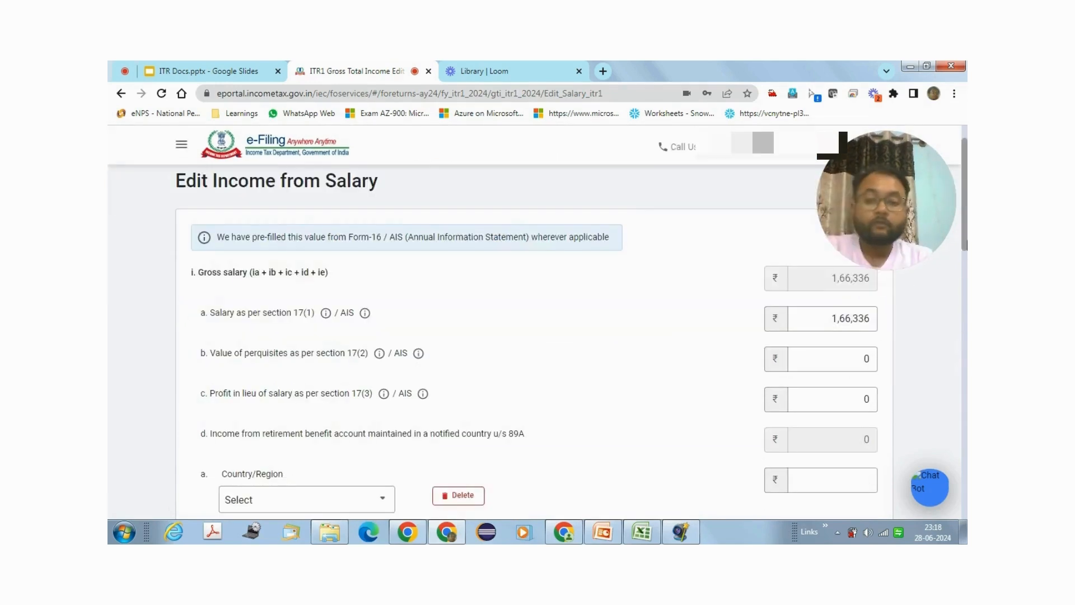
Step: Replace the section 17(1) salary of 1,66,336 with 577386
{"action": "scroll", "coordinate": [526, 325], "scroll_direction": "up", "scroll_amount": 1}
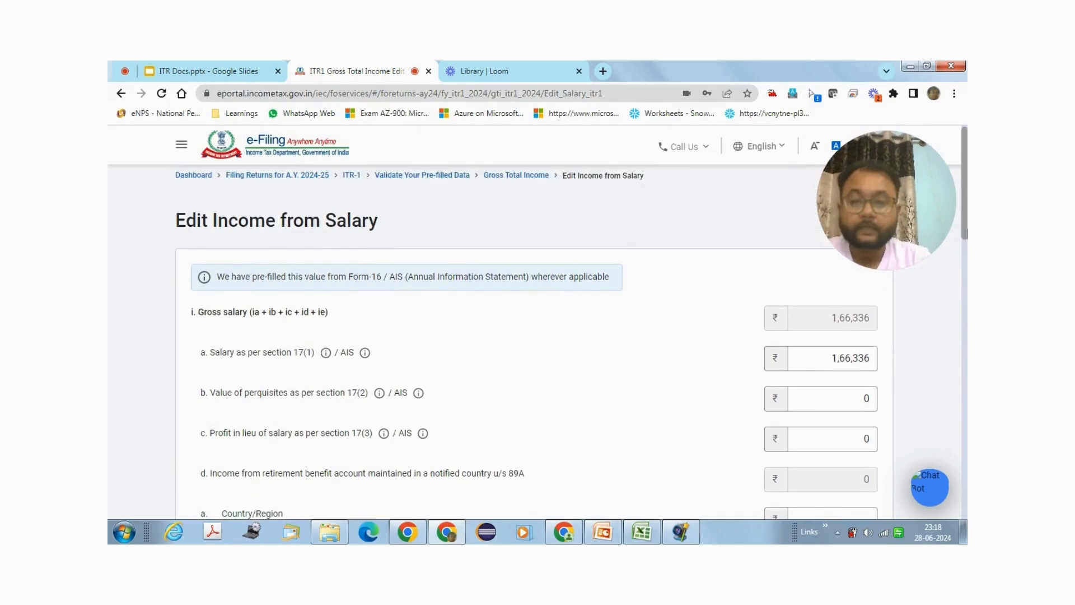
{"action": "scroll", "coordinate": [966, 234], "scroll_direction": "down", "scroll_amount": 1}
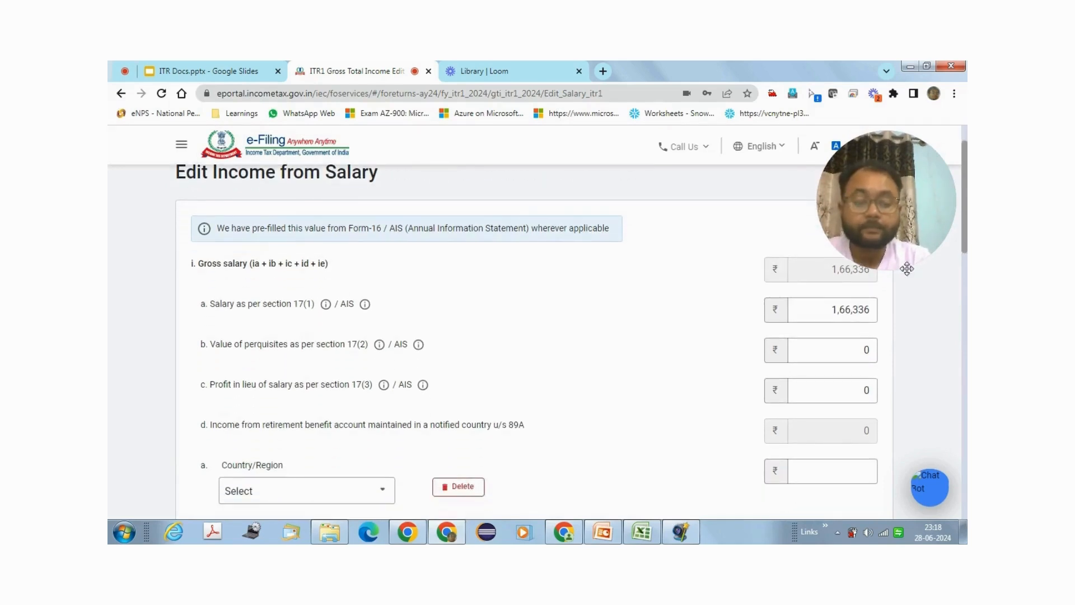
{"action": "left_click", "coordinate": [840, 310]}
{"action": "left_click_drag", "start_coordinate": [833, 309], "coordinate": [867, 310]}
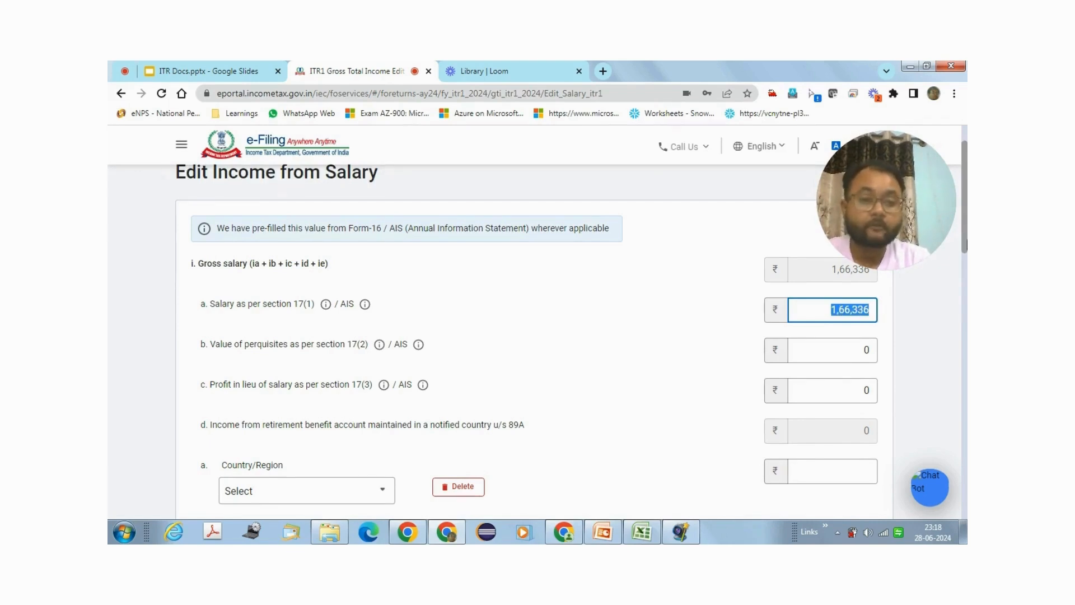
{"action": "left_click_drag", "start_coordinate": [965, 244], "coordinate": [964, 299]}
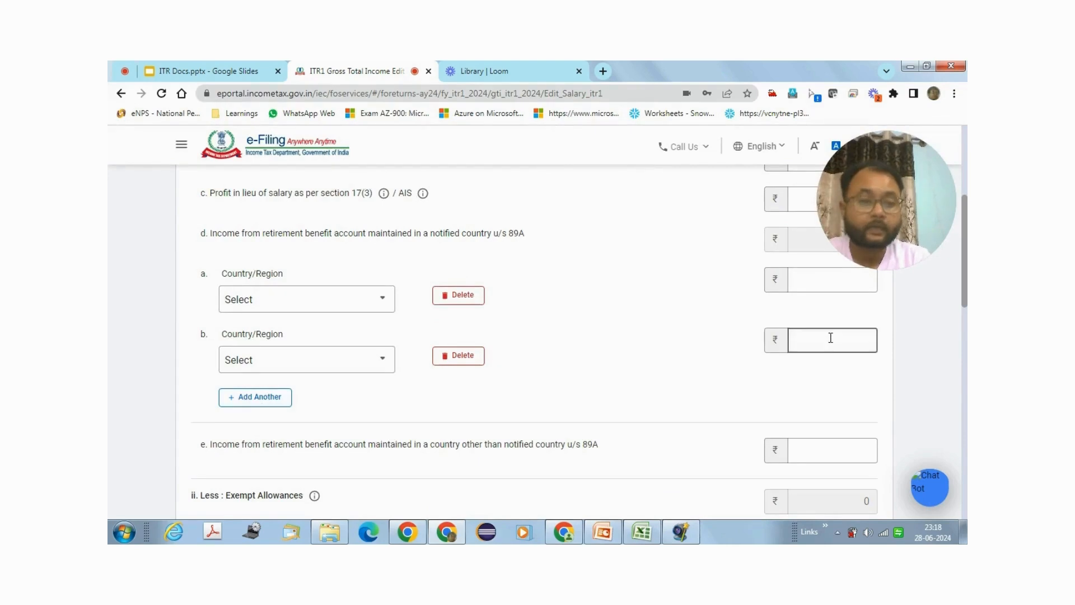
{"action": "scroll", "coordinate": [952, 280], "scroll_direction": "up", "scroll_amount": 3}
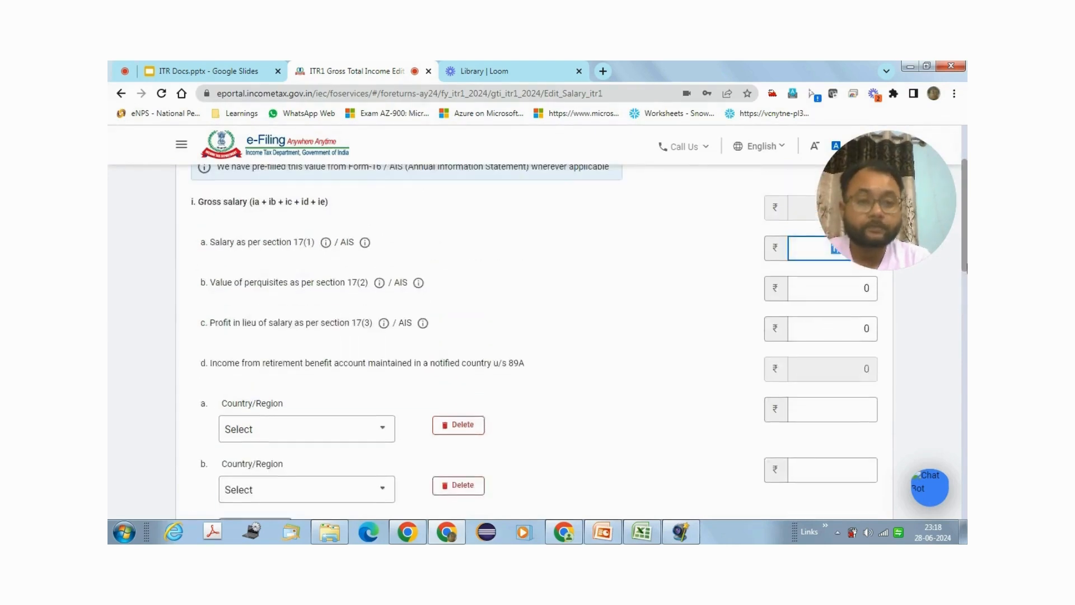
{"action": "left_click_drag", "start_coordinate": [836, 215], "coordinate": [156, 457]}
{"action": "left_click", "coordinate": [834, 253]}
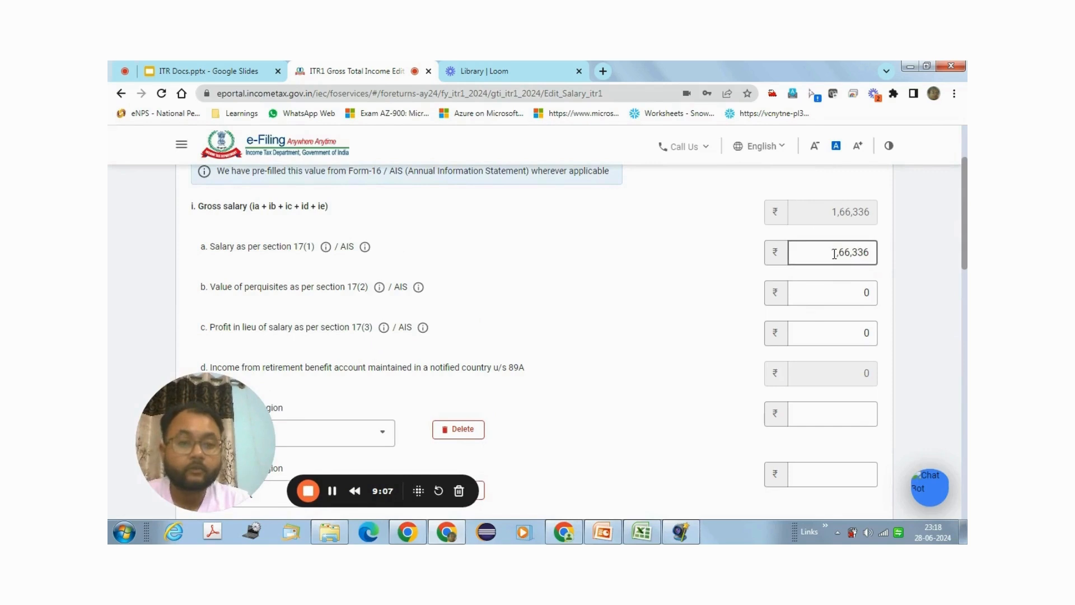
{"action": "left_click_drag", "start_coordinate": [834, 253], "coordinate": [872, 254]}
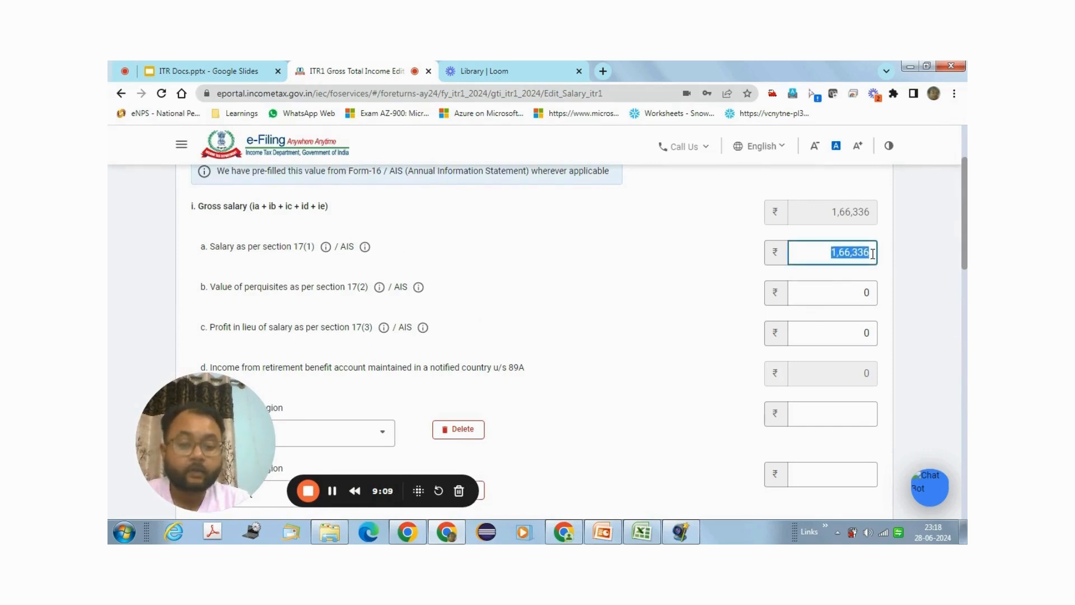
{"action": "type", "text": "5"}
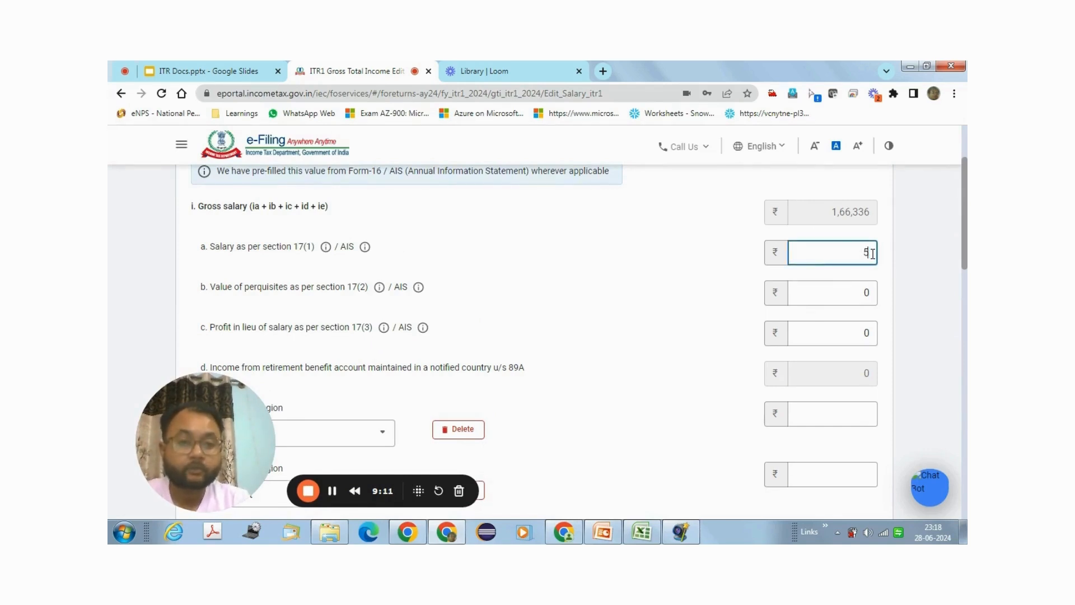
{"action": "type", "text": "77"}
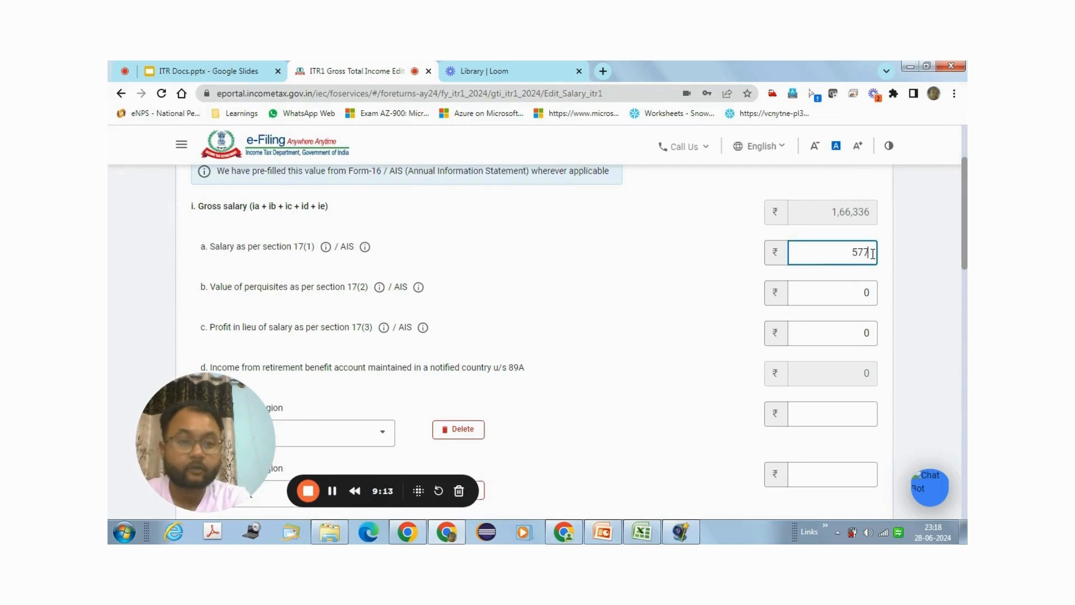
{"action": "type", "text": "38"}
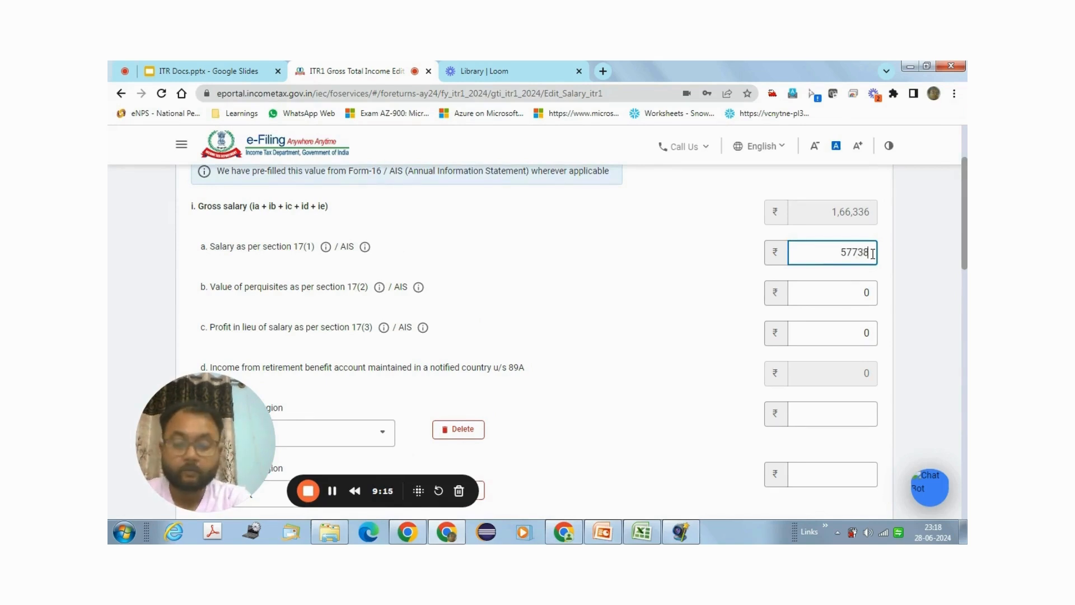
{"action": "type", "text": "6"}
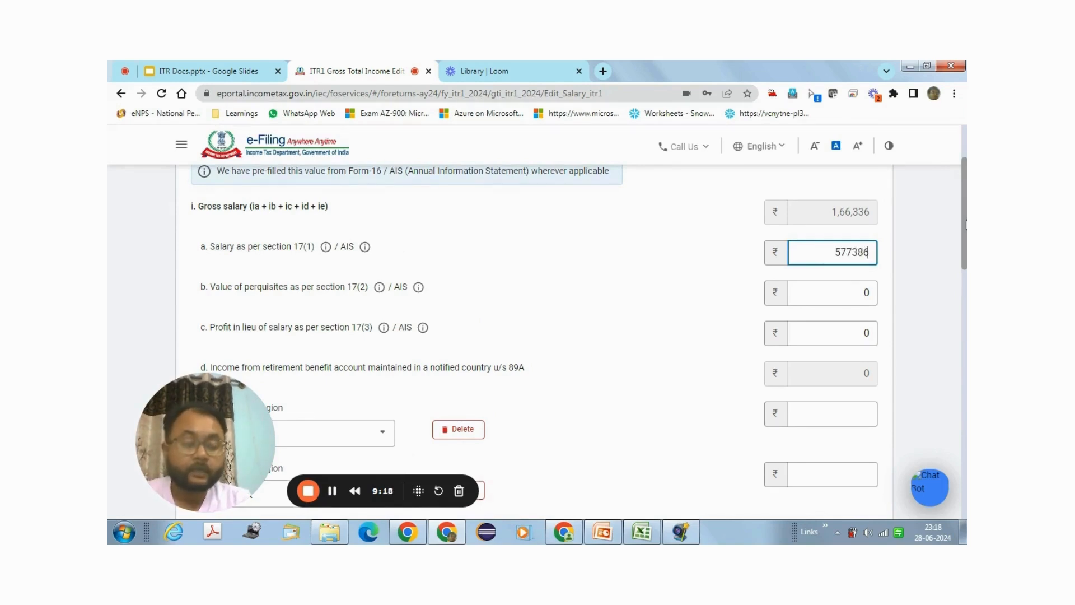
Step: Save the salary edits, giving Gross Salary ₹5,77,386 and chargeable income ₹5,27,386
{"action": "scroll", "coordinate": [965, 227], "scroll_direction": "down", "scroll_amount": 1}
{"action": "left_click_drag", "start_coordinate": [964, 222], "coordinate": [964, 329]}
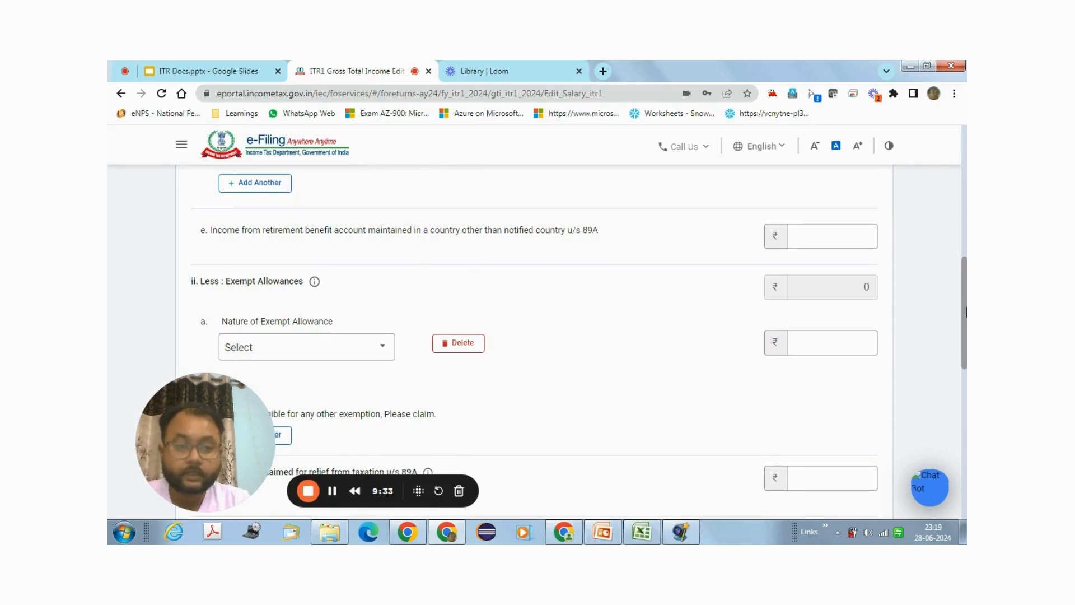
{"action": "left_click_drag", "start_coordinate": [965, 312], "coordinate": [966, 417]}
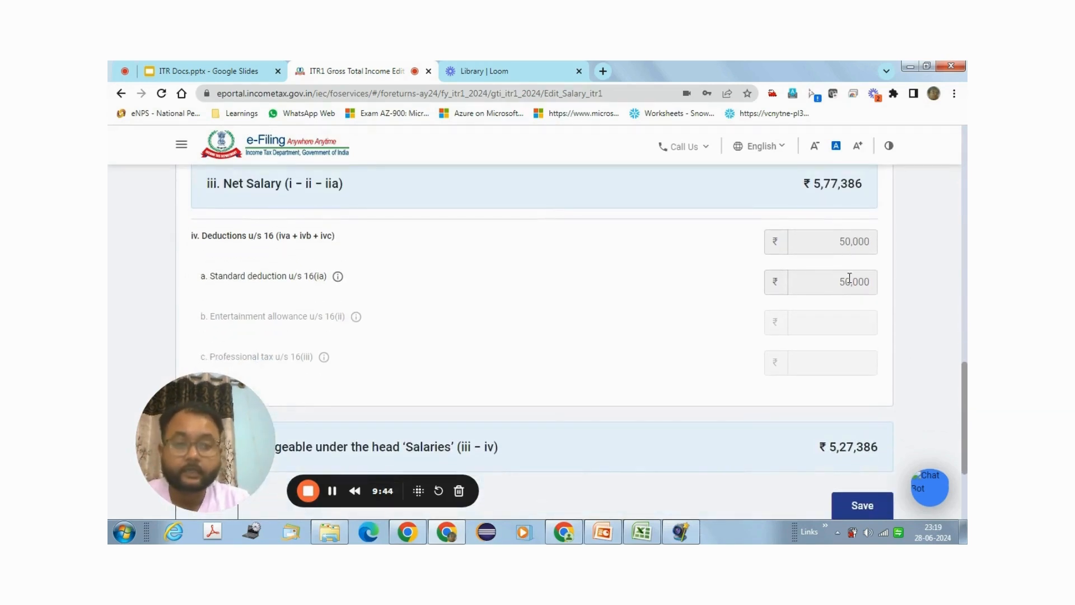
{"action": "scroll", "coordinate": [871, 379], "scroll_direction": "down", "scroll_amount": 2}
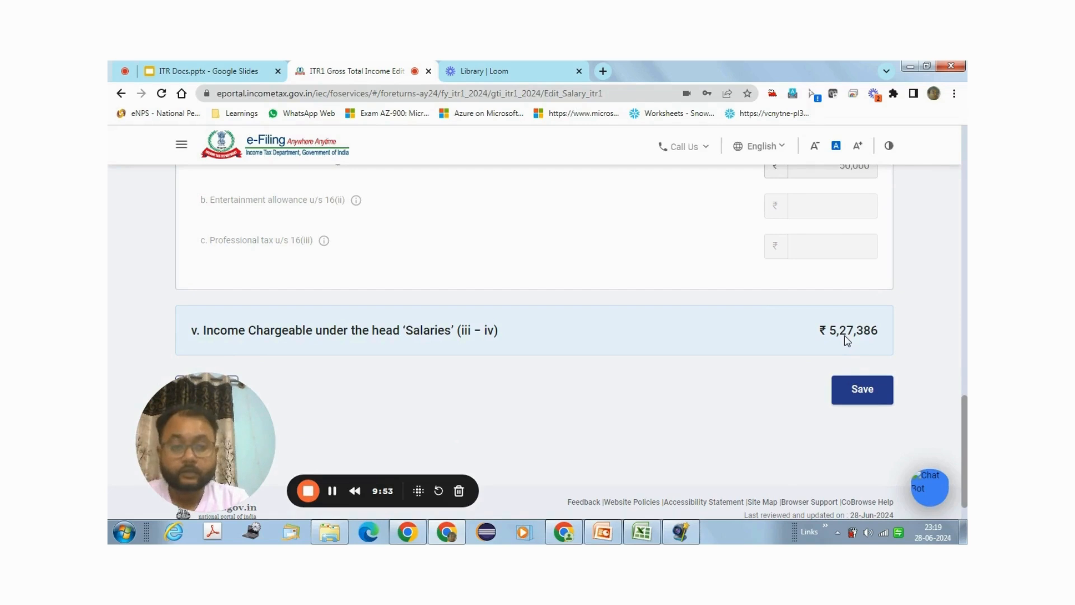
{"action": "left_click", "coordinate": [865, 401]}
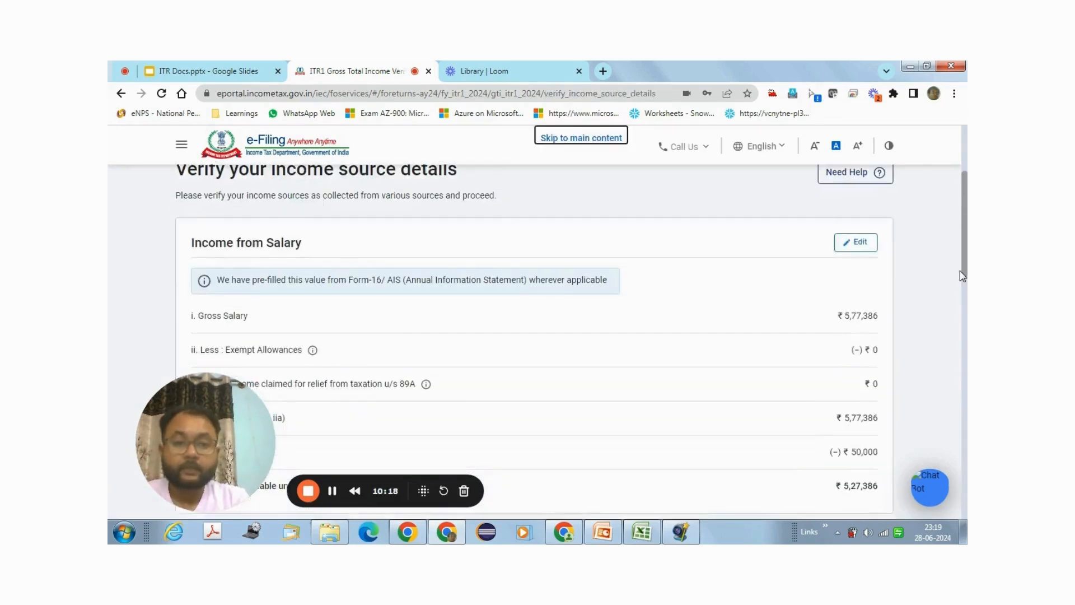
Step: Include deposit and savings bank interest, then confirm Gross Total Income of ₹5,57,804
{"action": "left_click_drag", "start_coordinate": [962, 274], "coordinate": [960, 378]}
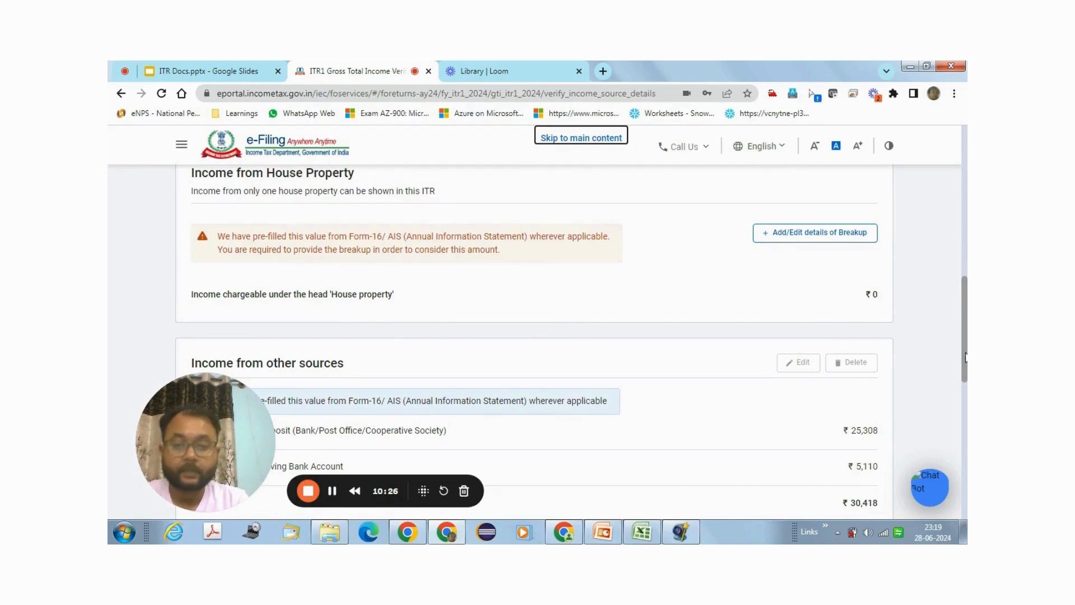
{"action": "left_click_drag", "start_coordinate": [965, 356], "coordinate": [967, 403]}
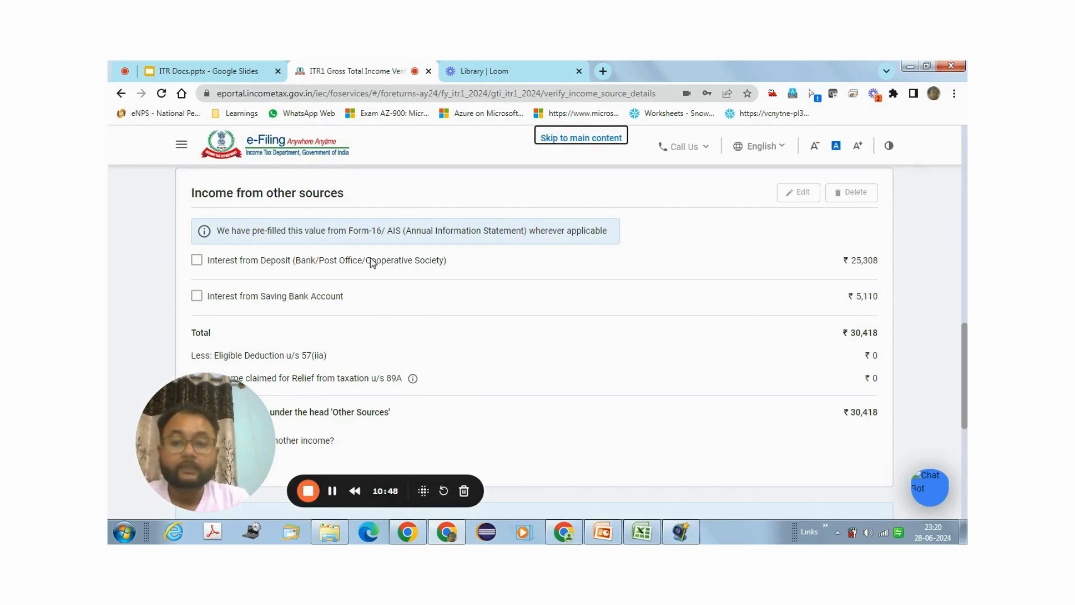
{"action": "left_click", "coordinate": [196, 261]}
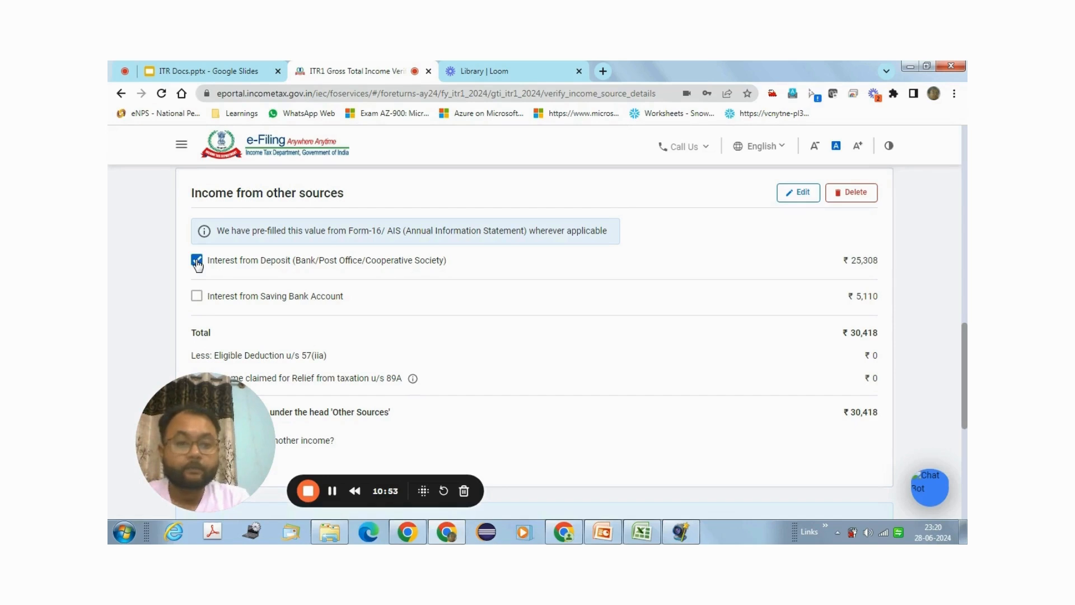
{"action": "left_click", "coordinate": [197, 298]}
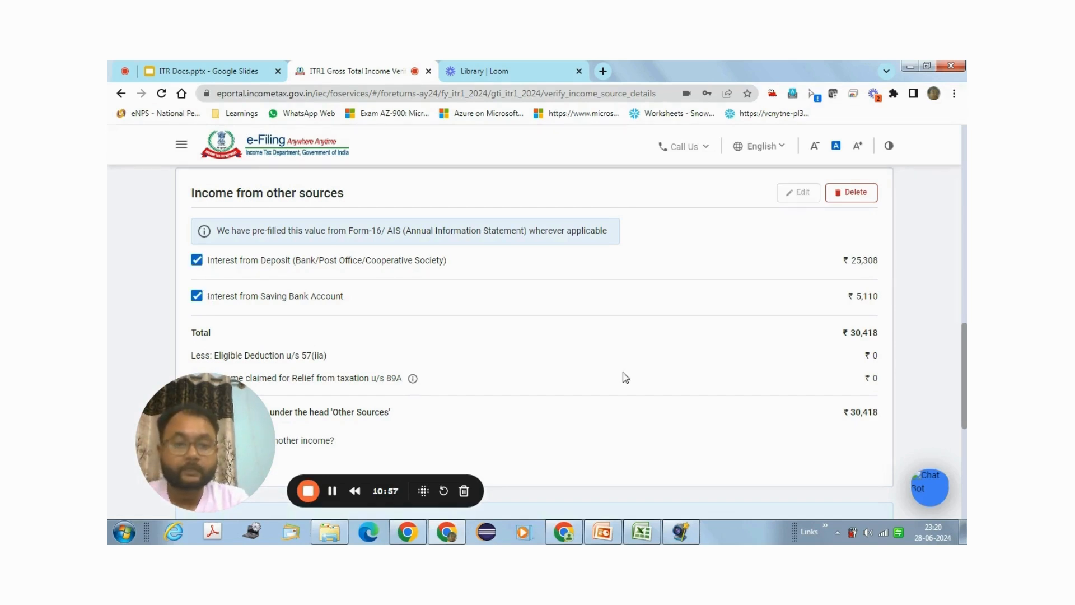
{"action": "left_click_drag", "start_coordinate": [964, 342], "coordinate": [961, 436]}
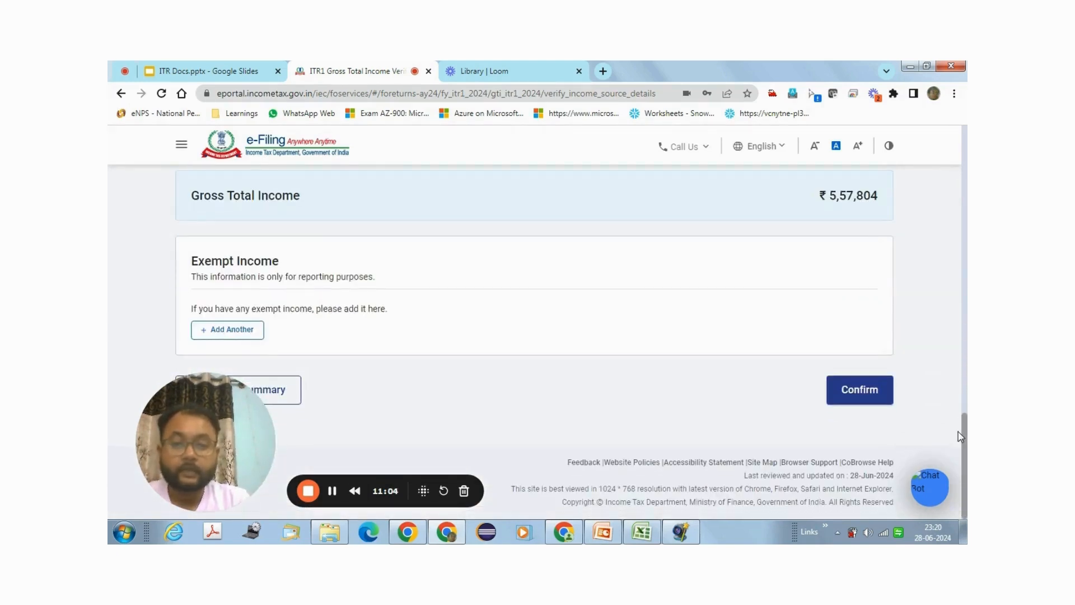
{"action": "left_click", "coordinate": [868, 403]}
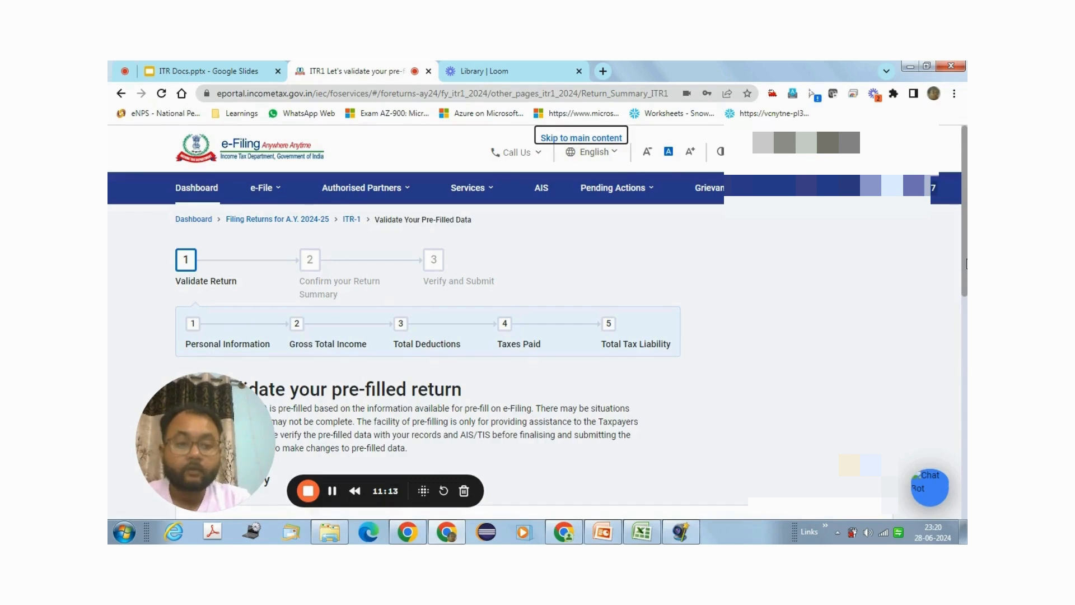
Step: Scroll down the Return Summary and expand the Total Deductions card
{"action": "left_click_drag", "start_coordinate": [966, 263], "coordinate": [962, 375]}
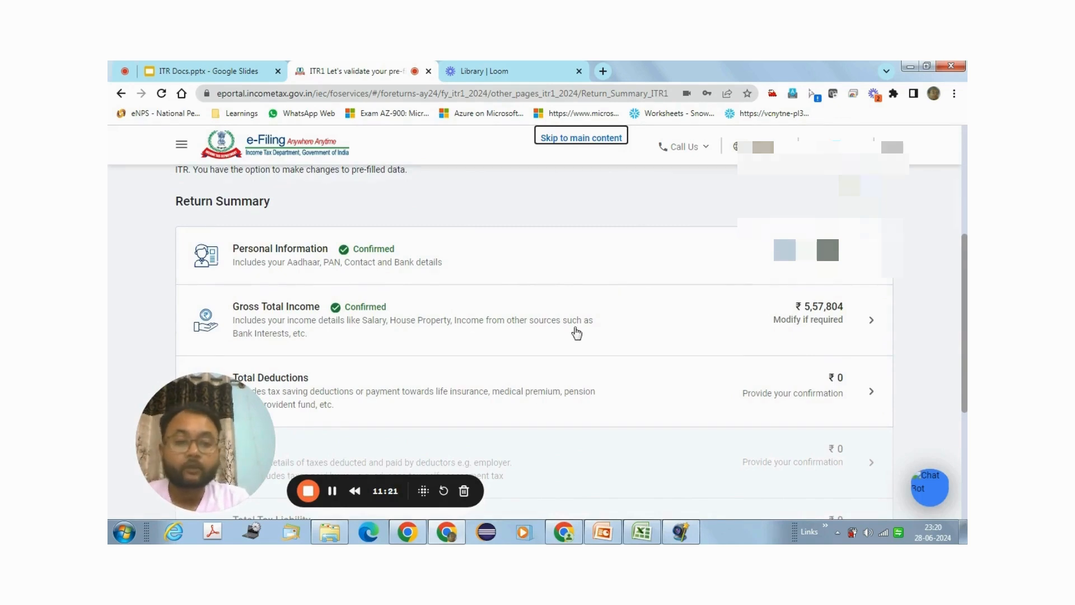
{"action": "left_click_drag", "start_coordinate": [966, 323], "coordinate": [964, 365]}
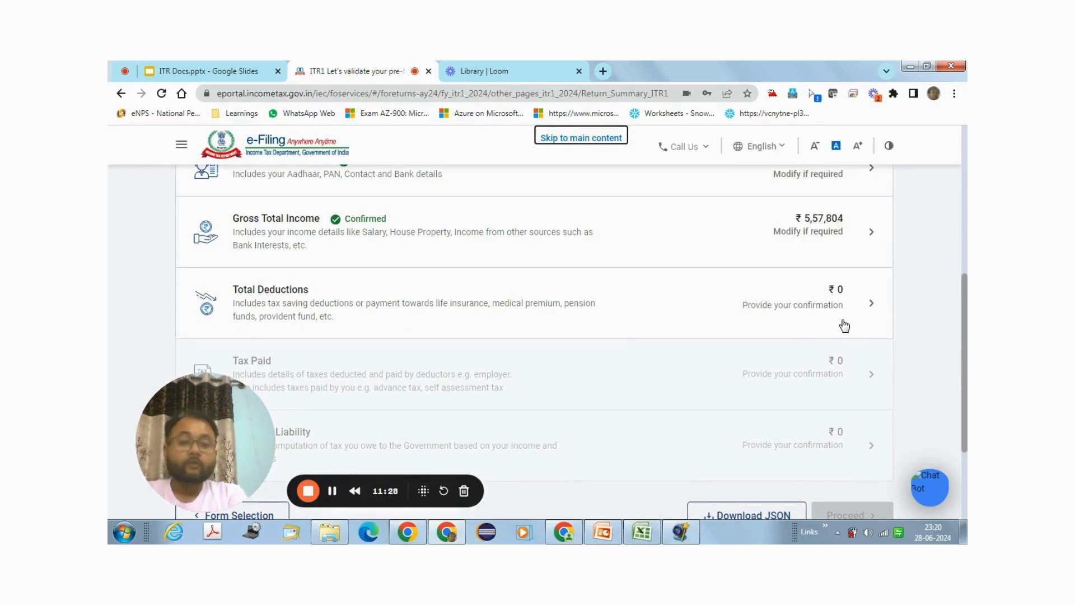
{"action": "left_click", "coordinate": [872, 307]}
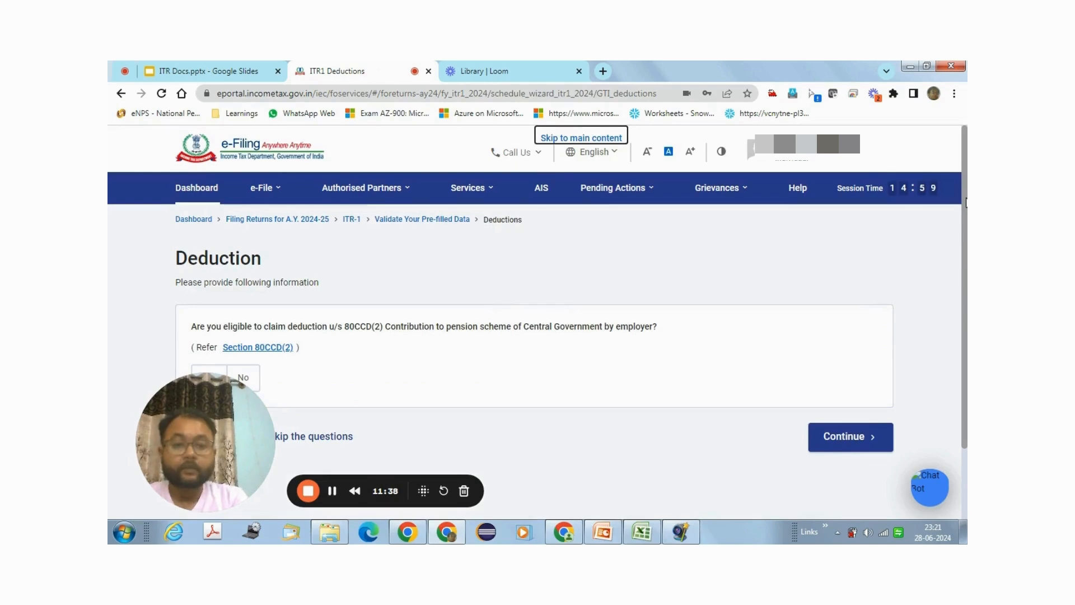
Step: Answer No to the 80CCD(2) employer pension question and continue to Verify your deductions
{"action": "scroll", "coordinate": [958, 276], "scroll_direction": "down", "scroll_amount": 3}
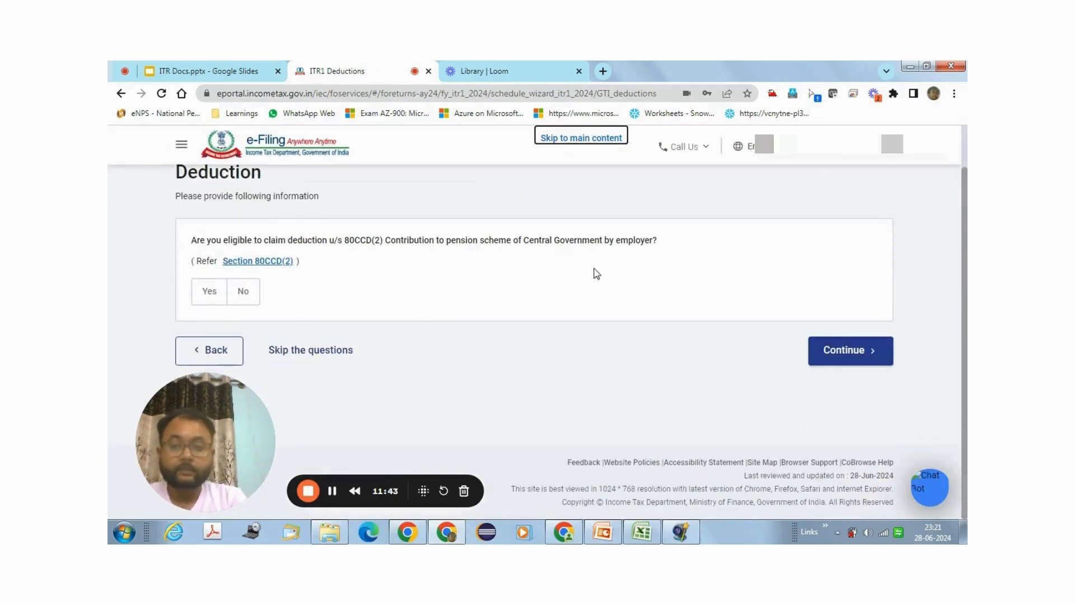
{"action": "left_click", "coordinate": [210, 351]}
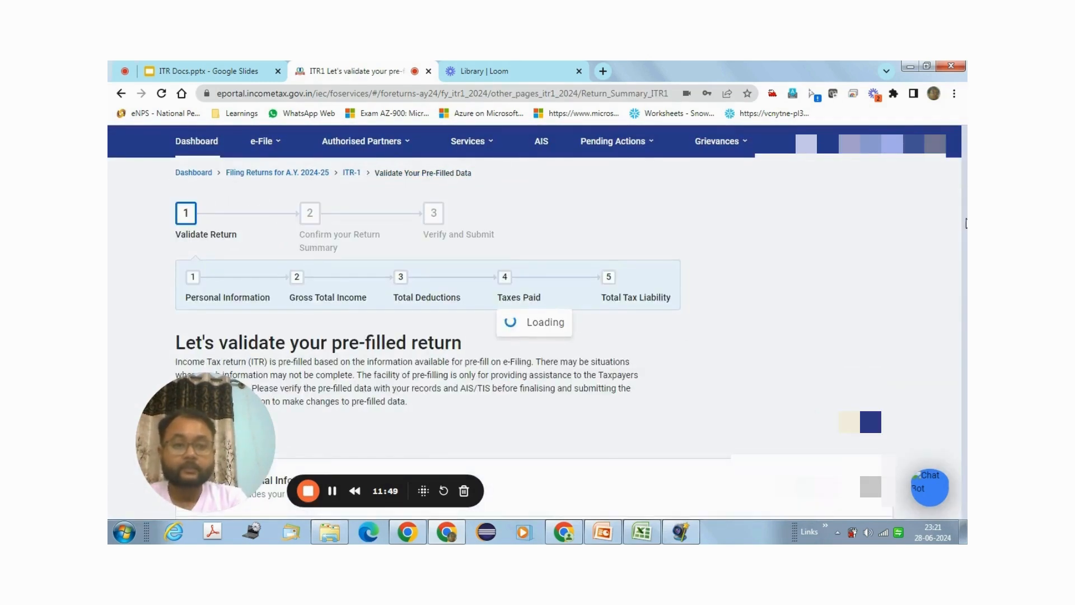
{"action": "left_click_drag", "start_coordinate": [964, 236], "coordinate": [953, 414]}
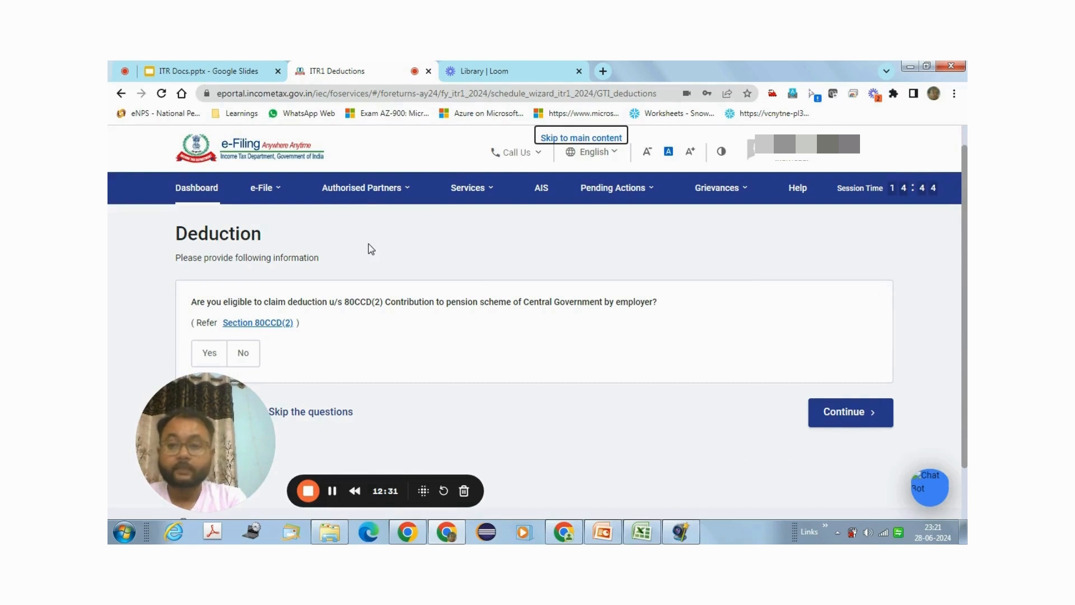
{"action": "left_click", "coordinate": [256, 358]}
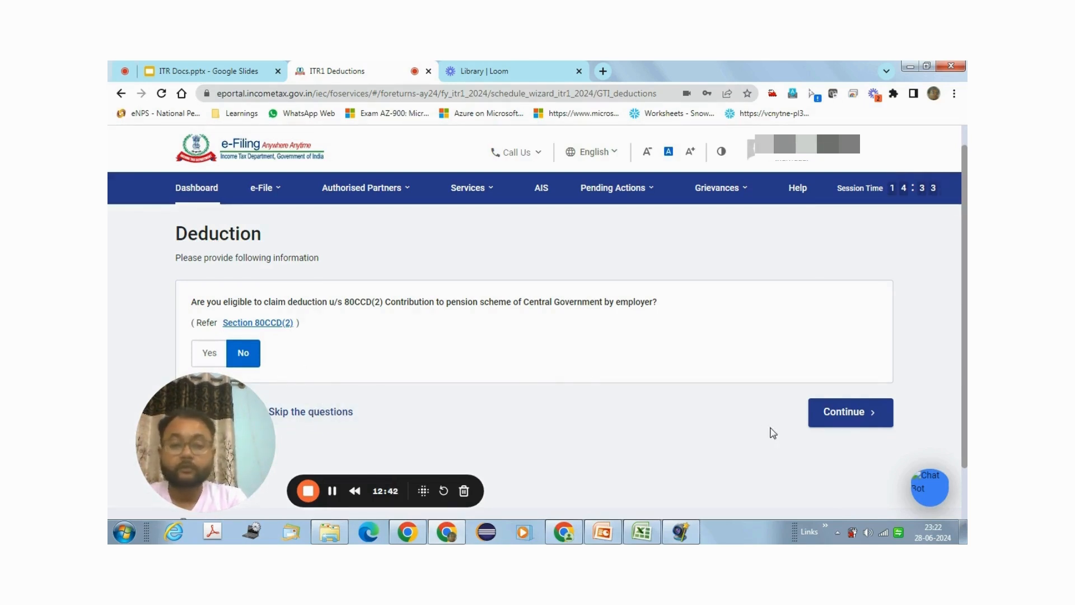
{"action": "left_click", "coordinate": [851, 425]}
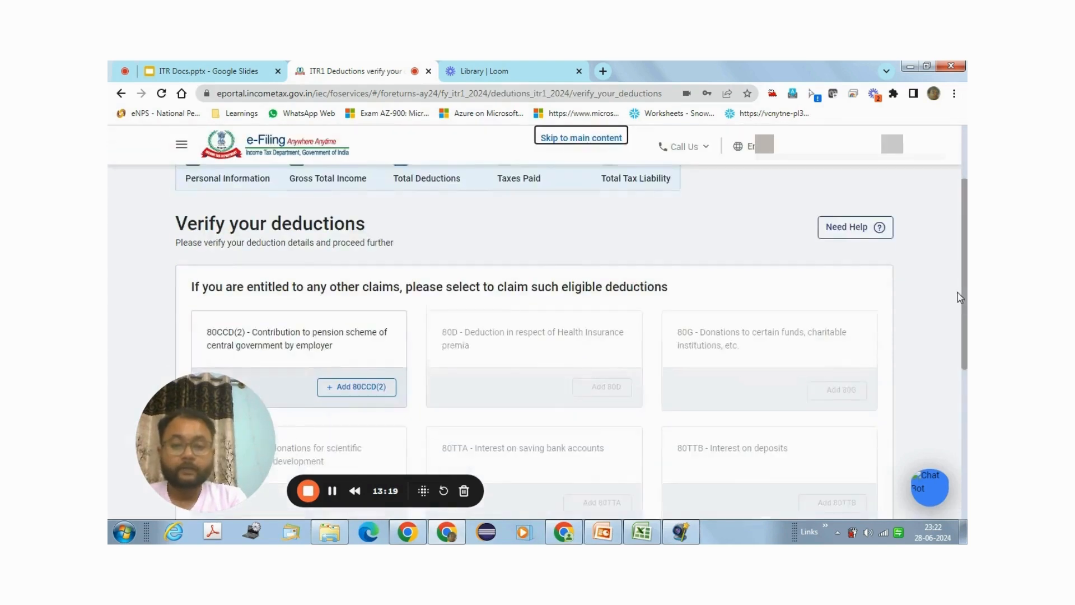
Step: Confirm the deductions list with nothing claimed, so Total Deductions stays at ₹0
{"action": "scroll", "coordinate": [958, 330], "scroll_direction": "down", "scroll_amount": 3}
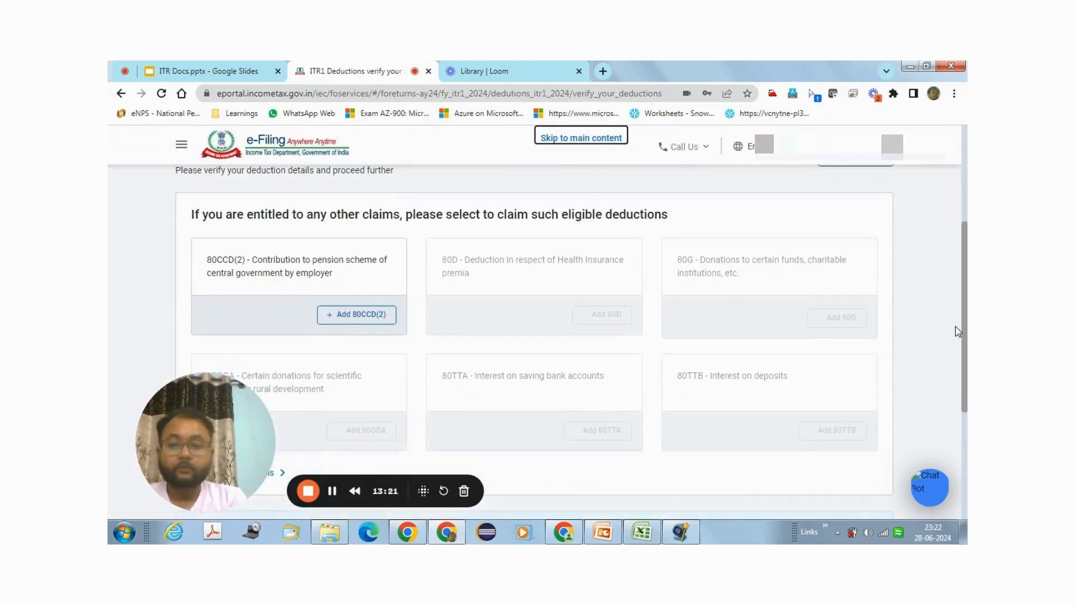
{"action": "scroll", "coordinate": [957, 336], "scroll_direction": "down", "scroll_amount": 2}
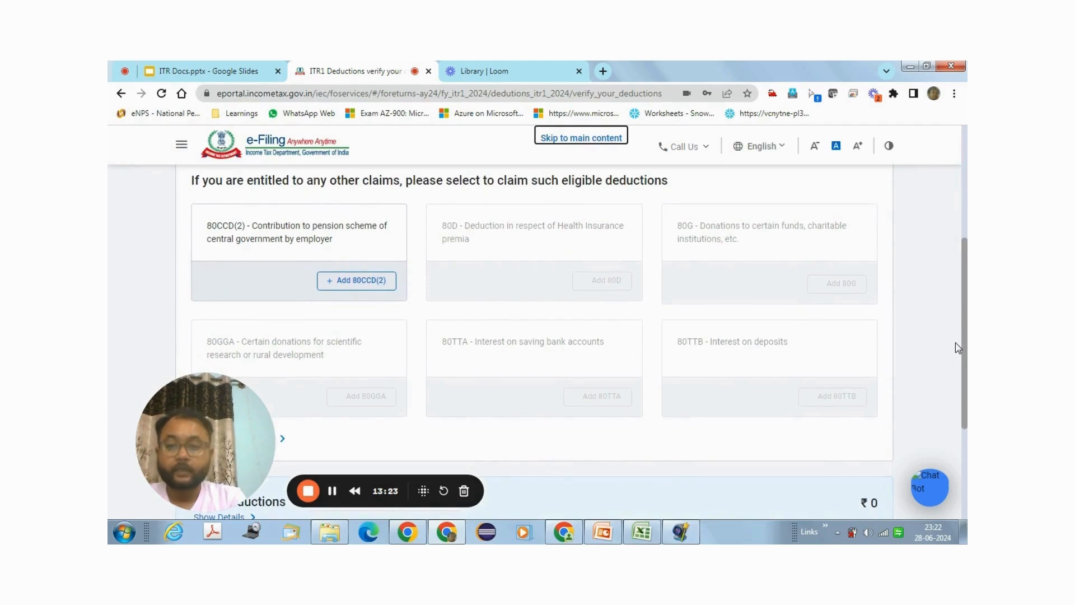
{"action": "scroll", "coordinate": [957, 358], "scroll_direction": "down", "scroll_amount": 1}
{"action": "scroll", "coordinate": [958, 360], "scroll_direction": "down", "scroll_amount": 3}
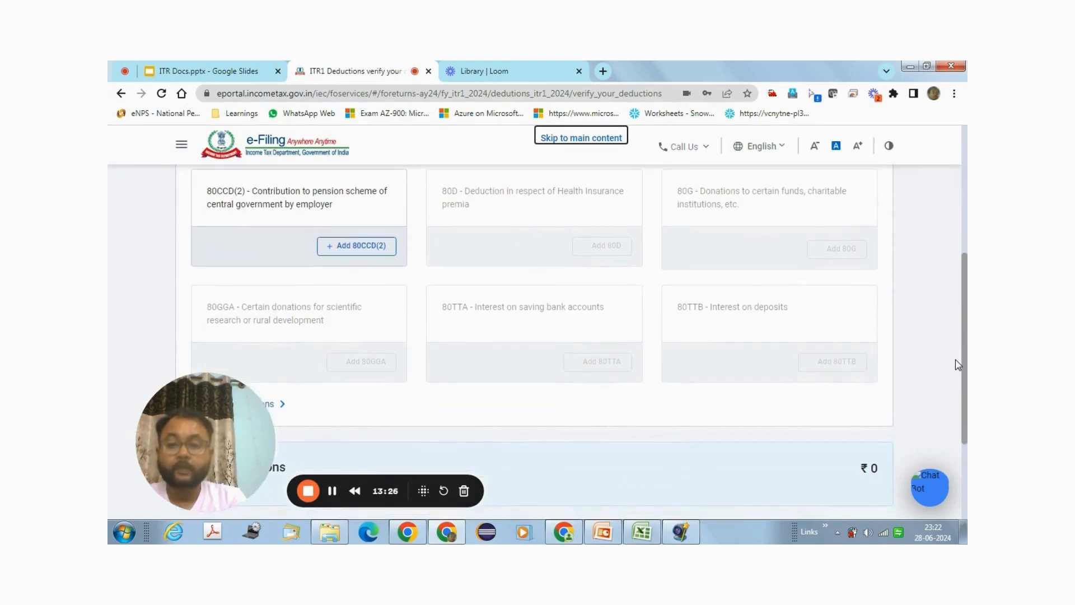
{"action": "scroll", "coordinate": [959, 409], "scroll_direction": "down", "scroll_amount": 2}
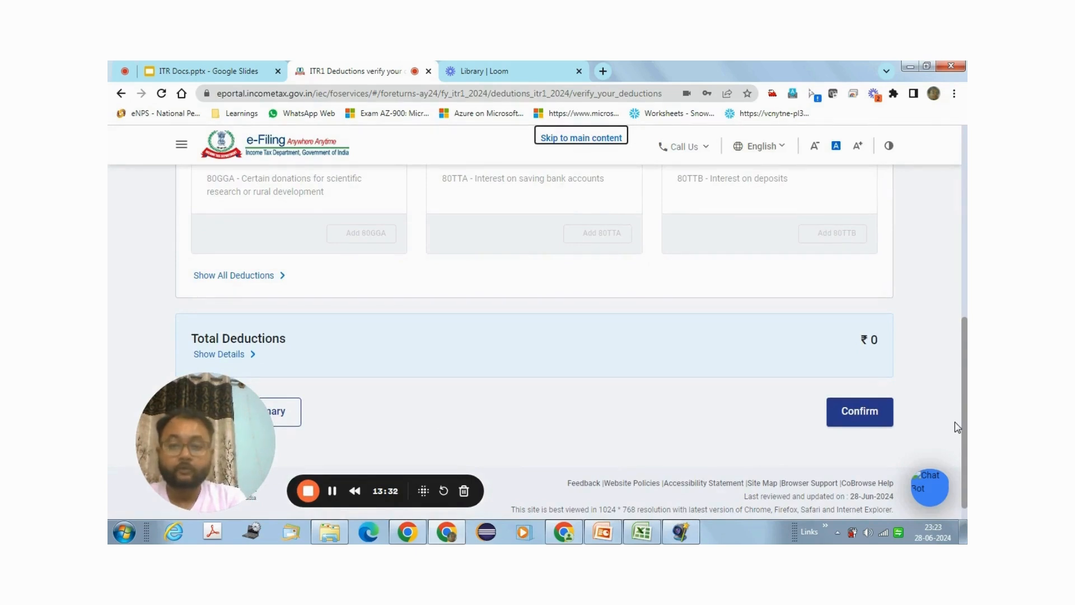
{"action": "scroll", "coordinate": [955, 425], "scroll_direction": "down", "scroll_amount": 1}
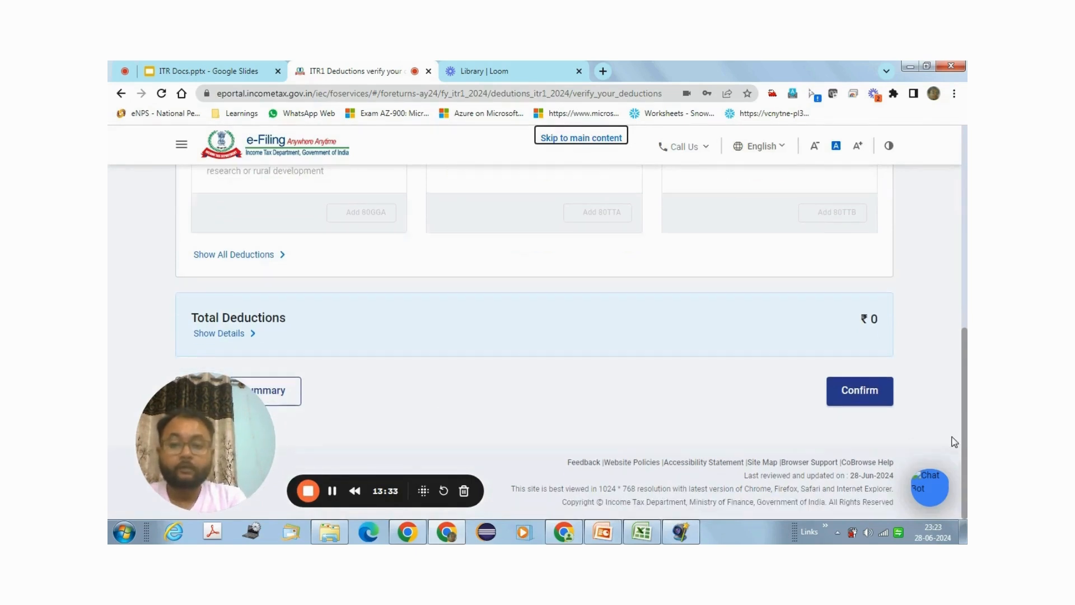
{"action": "left_click", "coordinate": [868, 391]}
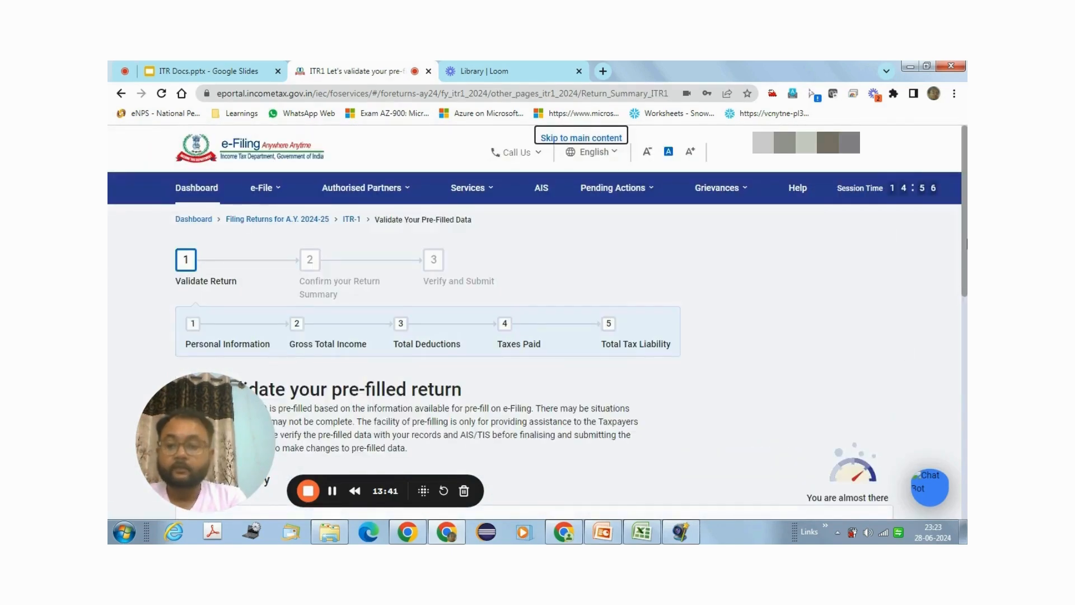
Step: Bring up the Tax Paid details from the Return Summary, showing Total Taxes Paid of 0
{"action": "left_click_drag", "start_coordinate": [967, 244], "coordinate": [965, 436]}
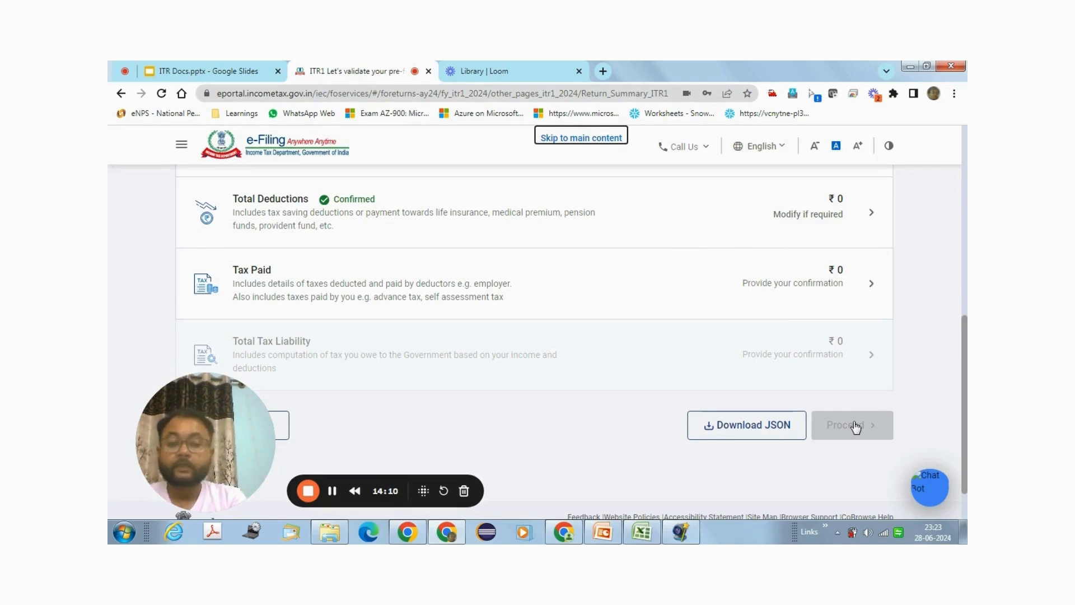
{"action": "left_click", "coordinate": [857, 301]}
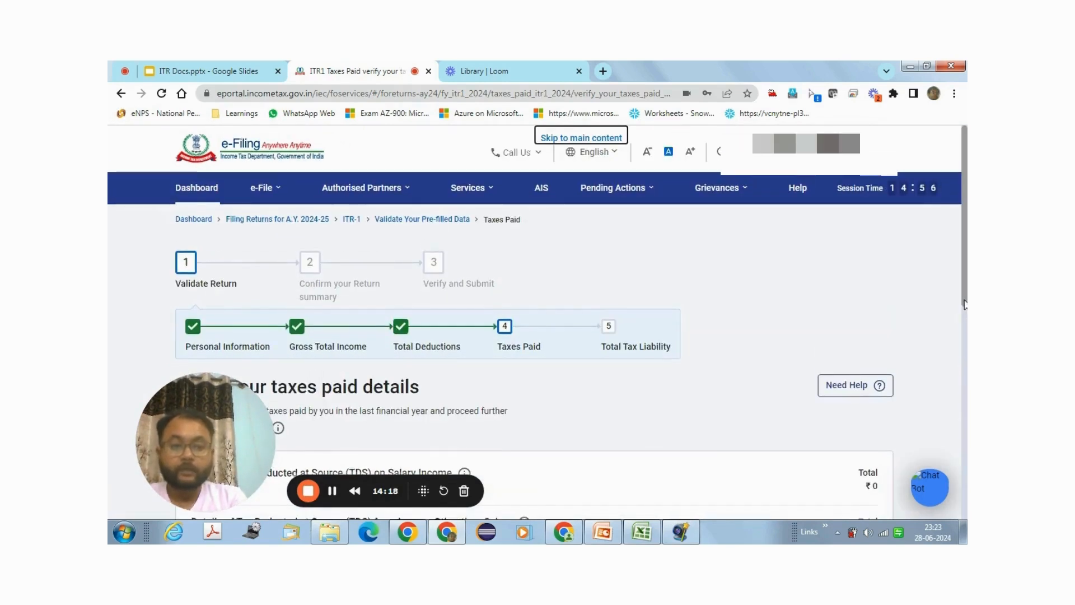
Step: Confirm Total Taxes Paid of ₹0, then bring Total Tax Liability ₹0 into view on the summary
{"action": "left_click_drag", "start_coordinate": [964, 304], "coordinate": [949, 476]}
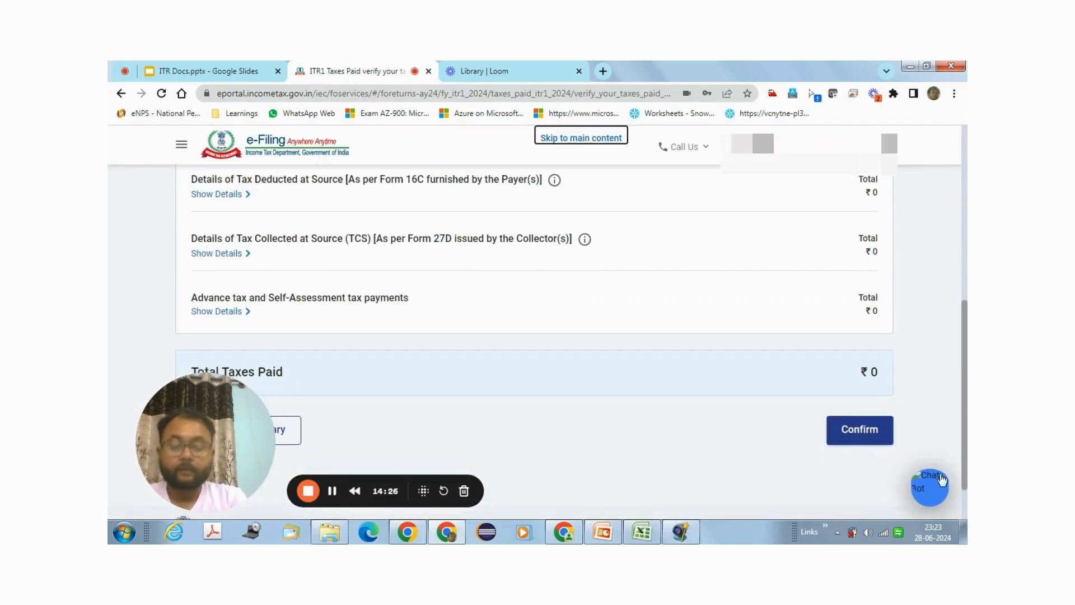
{"action": "left_click", "coordinate": [846, 440]}
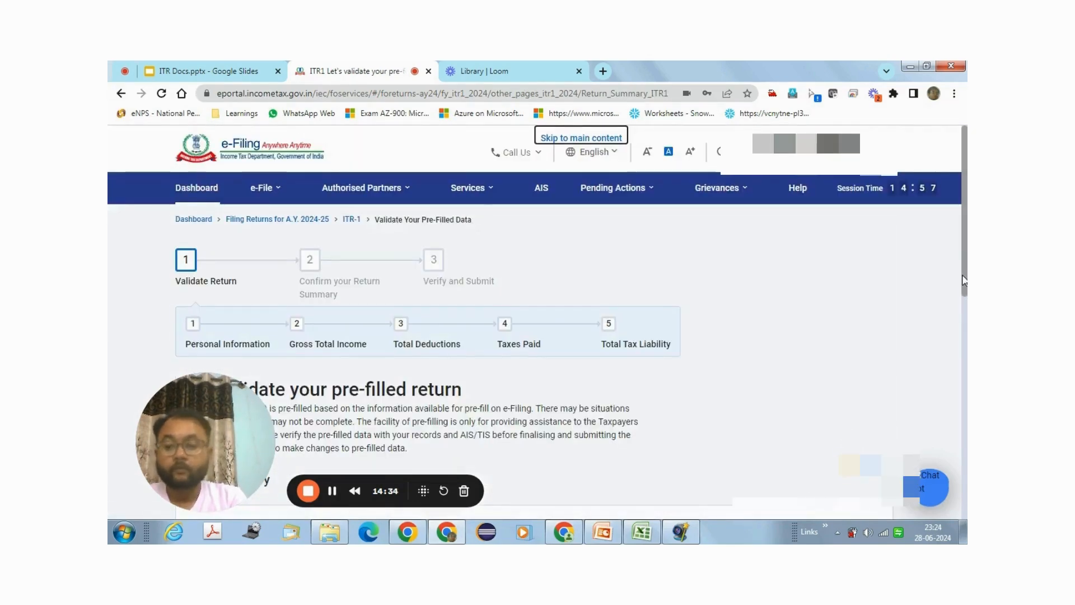
{"action": "left_click_drag", "start_coordinate": [965, 289], "coordinate": [946, 435]}
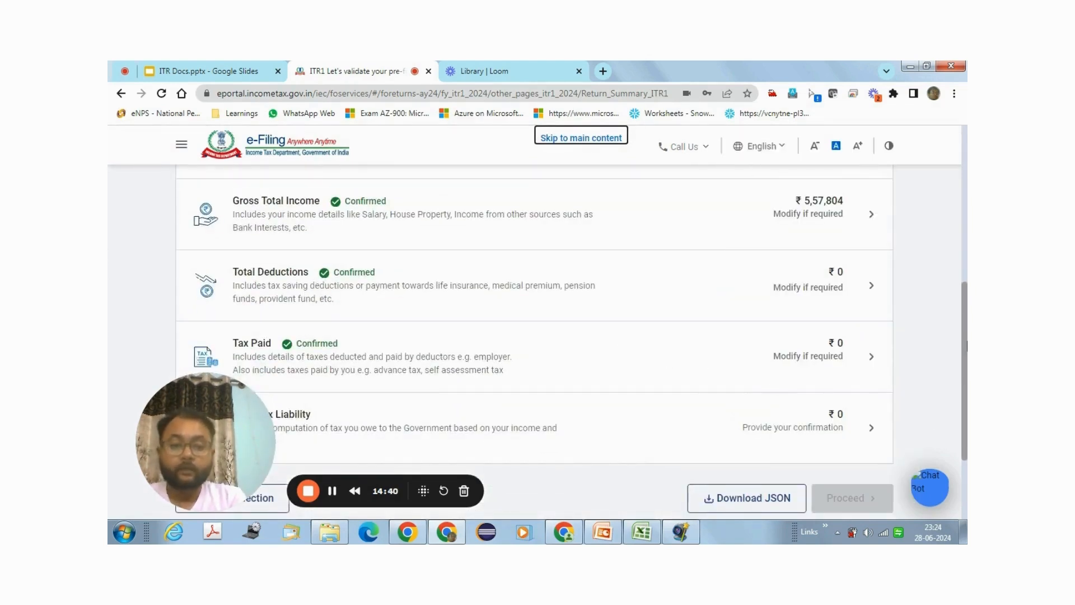
{"action": "left_click_drag", "start_coordinate": [966, 346], "coordinate": [965, 378]}
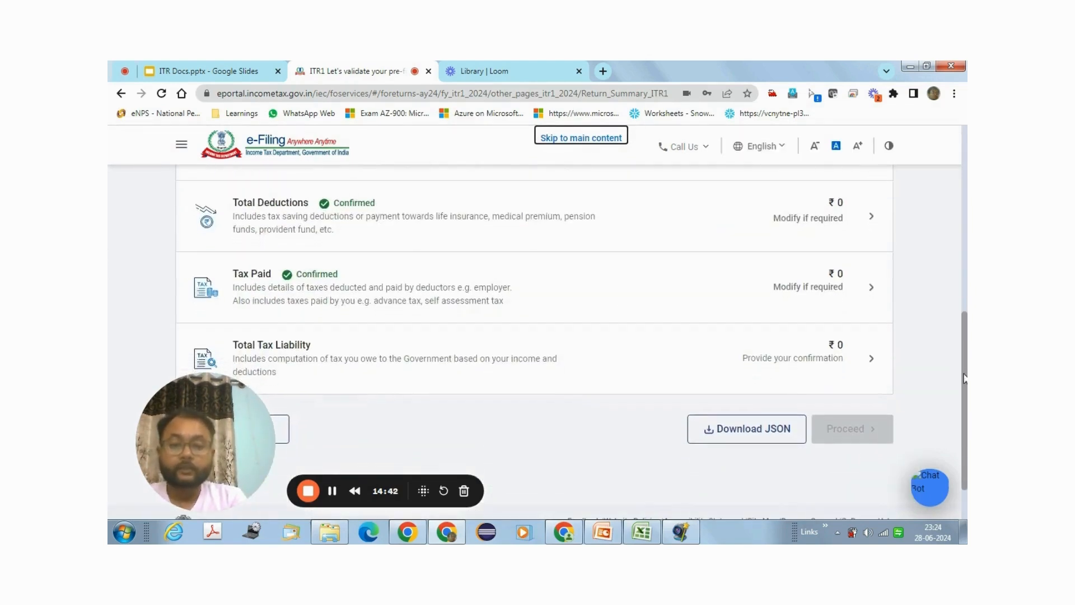
{"action": "left_click", "coordinate": [862, 373]}
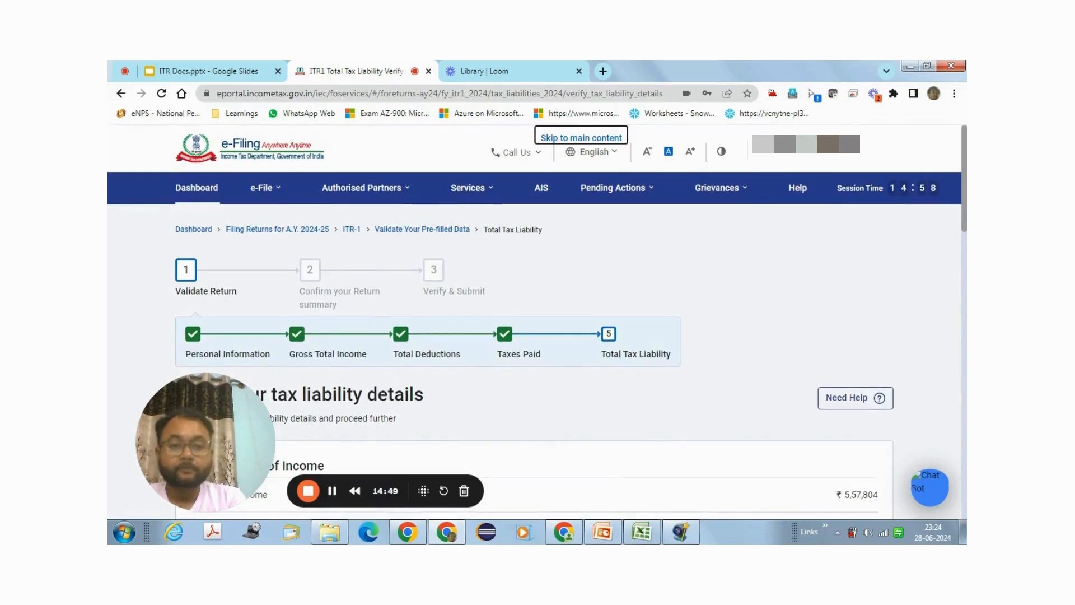
{"action": "scroll", "coordinate": [949, 278], "scroll_direction": "down", "scroll_amount": 10}
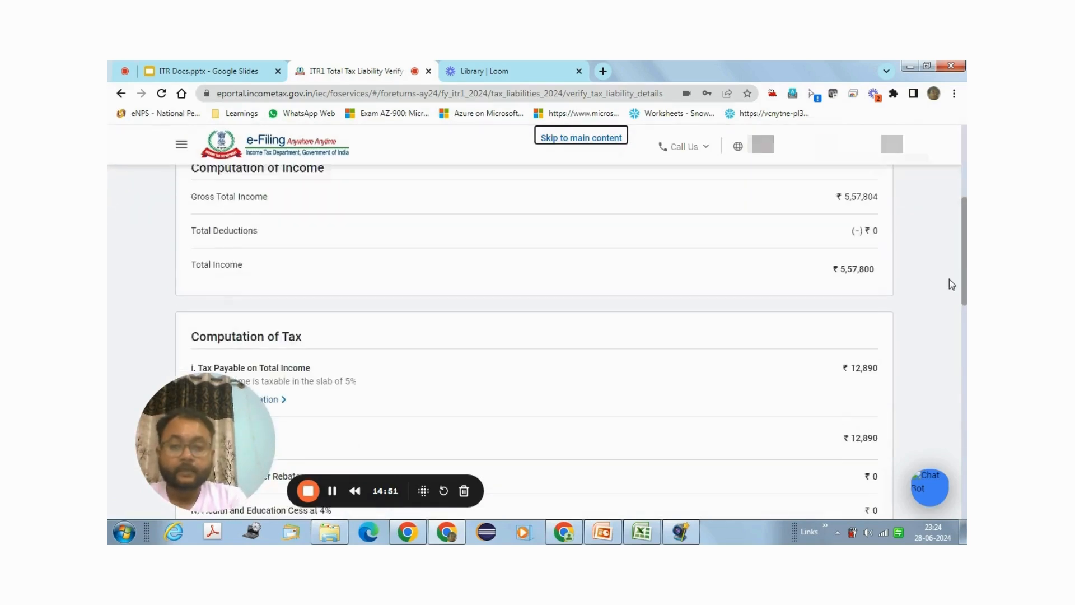
{"action": "scroll", "coordinate": [945, 314], "scroll_direction": "down", "scroll_amount": 6}
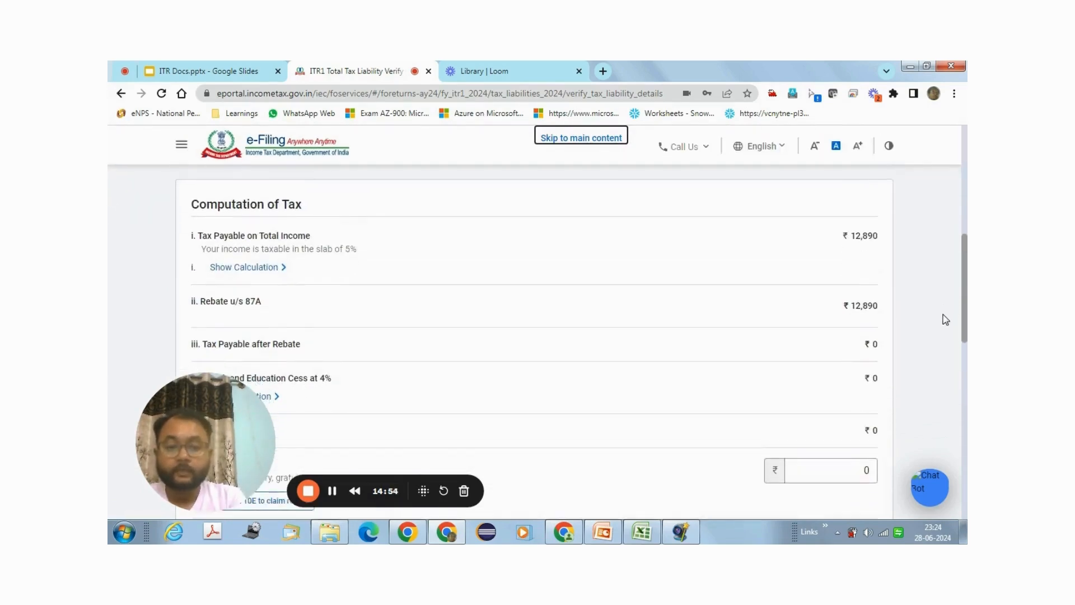
{"action": "scroll", "coordinate": [938, 394], "scroll_direction": "down", "scroll_amount": 5}
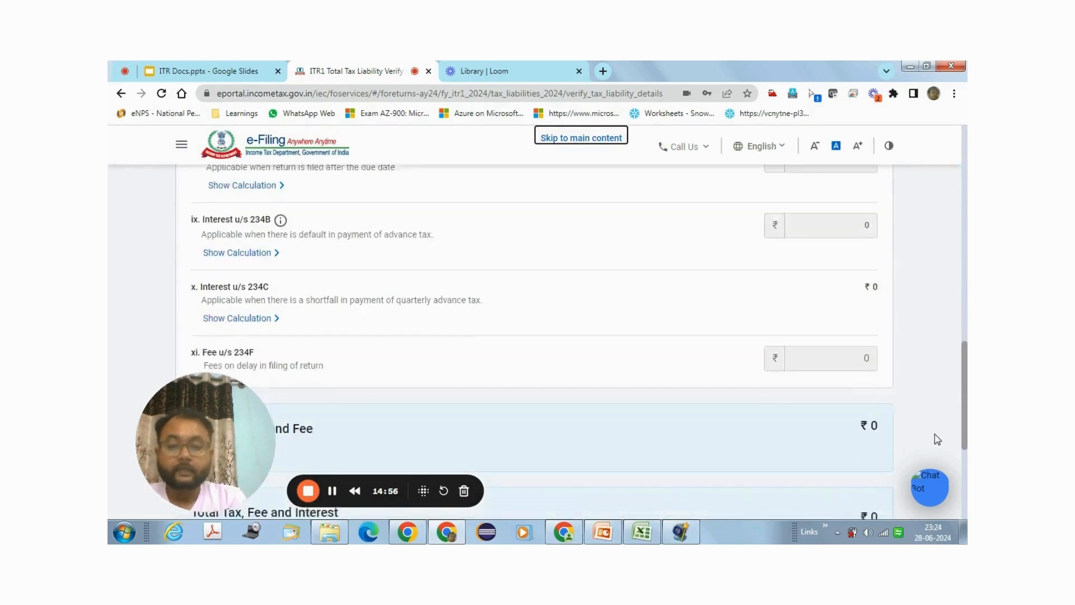
{"action": "left_click", "coordinate": [859, 468]}
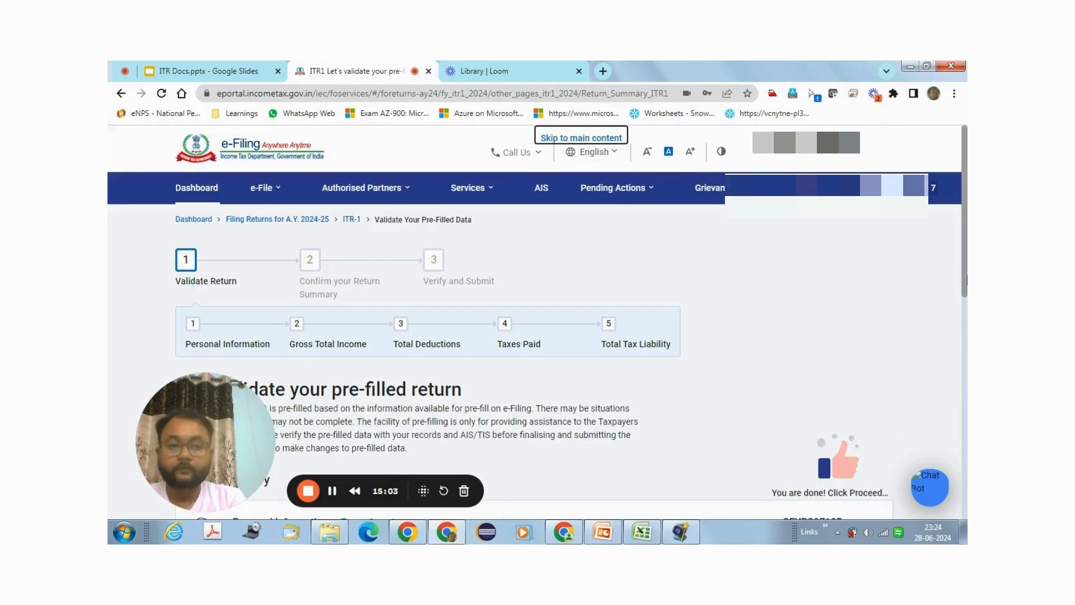
{"action": "scroll", "coordinate": [966, 278], "scroll_direction": "down", "scroll_amount": 5}
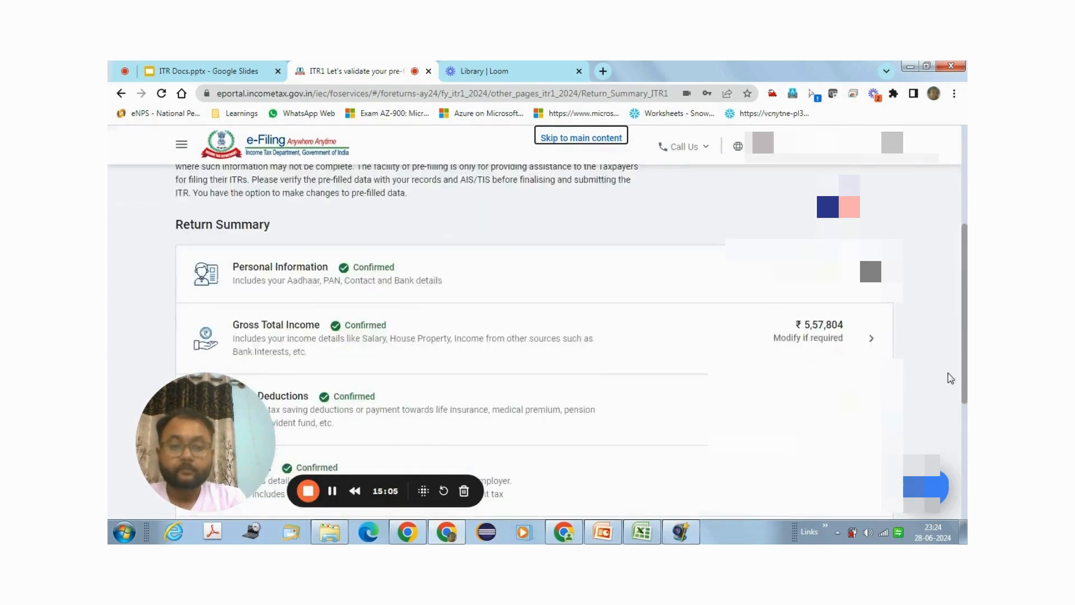
{"action": "scroll", "coordinate": [949, 403], "scroll_direction": "down", "scroll_amount": 2}
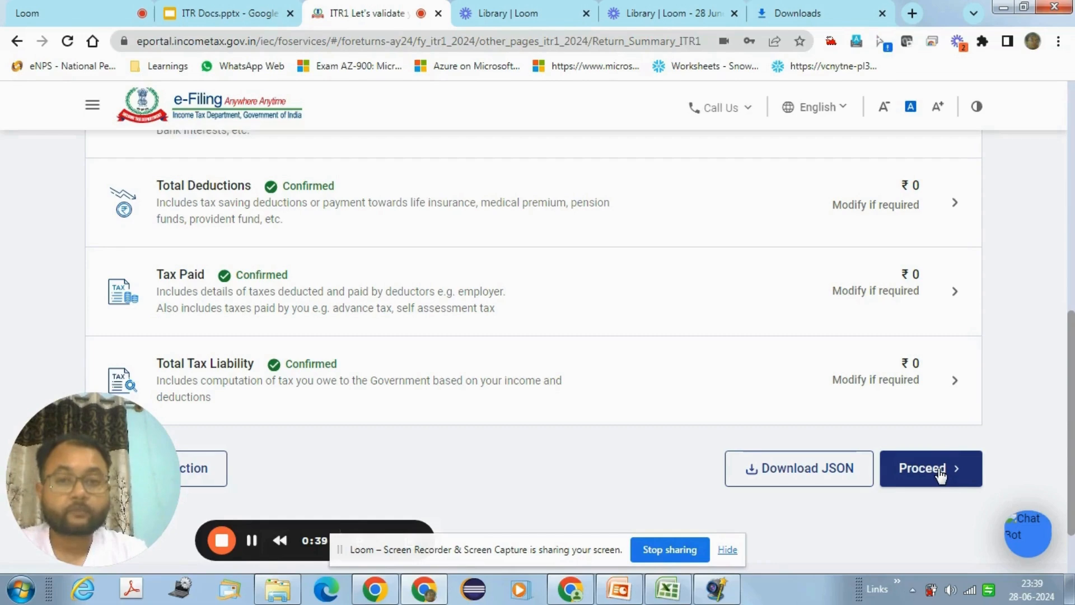
Step: Proceed from the Return Summary to the ₹0 Tax Summary and on to Preview and Submit
{"action": "left_click", "coordinate": [939, 471]}
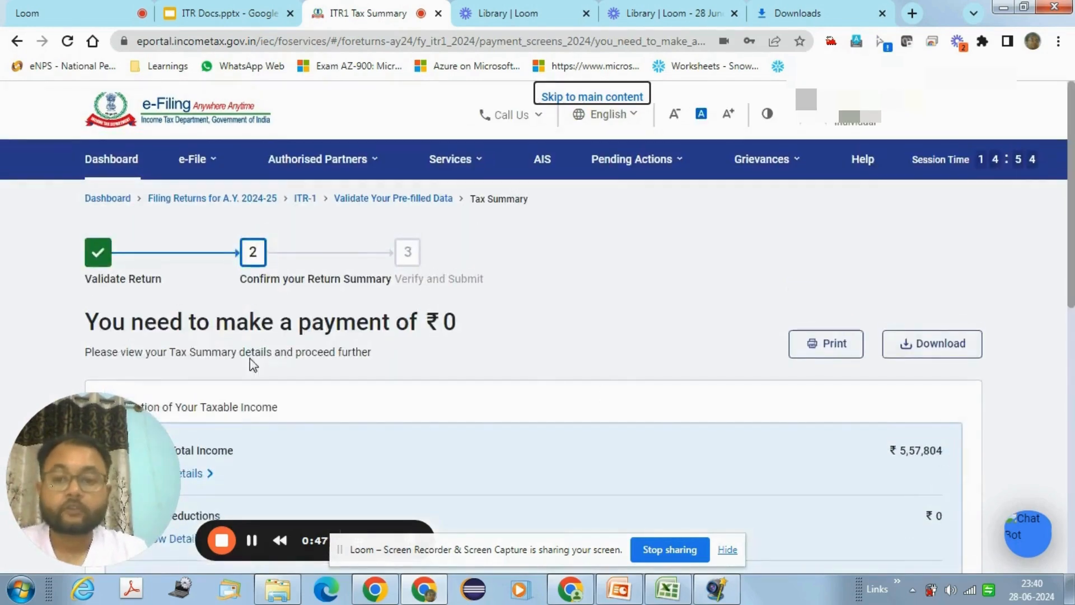
{"action": "left_click", "coordinate": [728, 551]}
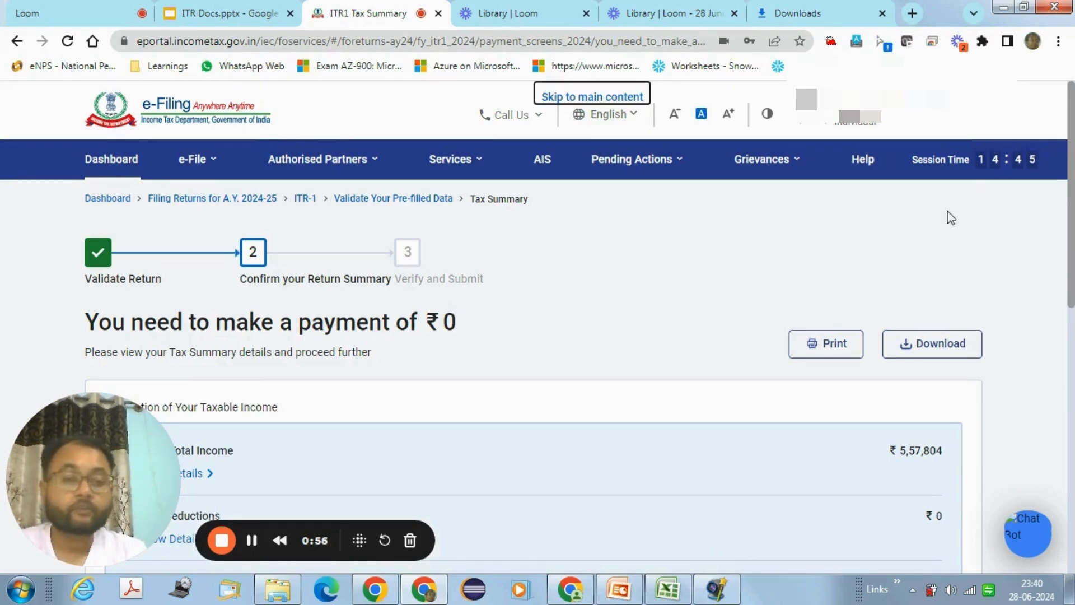
{"action": "left_click_drag", "start_coordinate": [1072, 197], "coordinate": [1073, 445]}
Step: Accept the declaration as Self, with the place filled and date 28-Jun-2024
{"action": "left_click", "coordinate": [929, 410]}
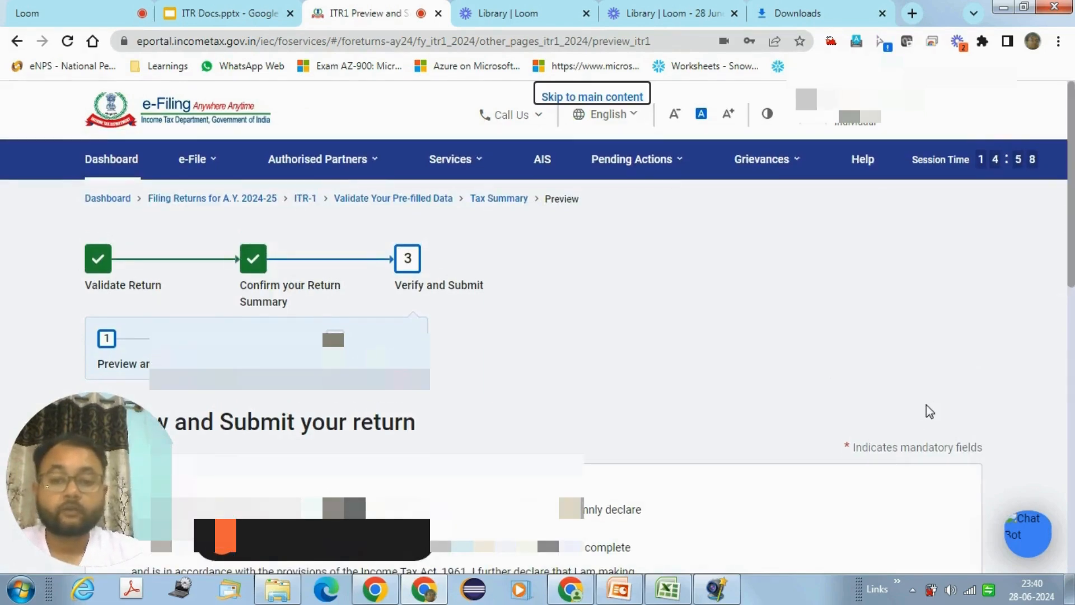
{"action": "left_click_drag", "start_coordinate": [1073, 210], "coordinate": [1074, 309]}
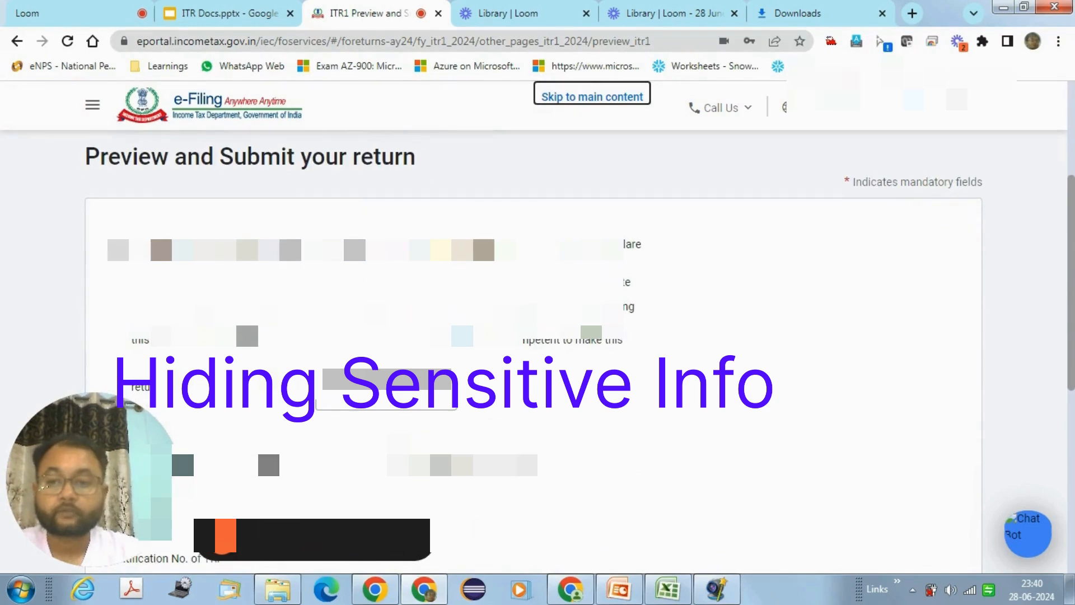
{"action": "left_click", "coordinate": [118, 248]}
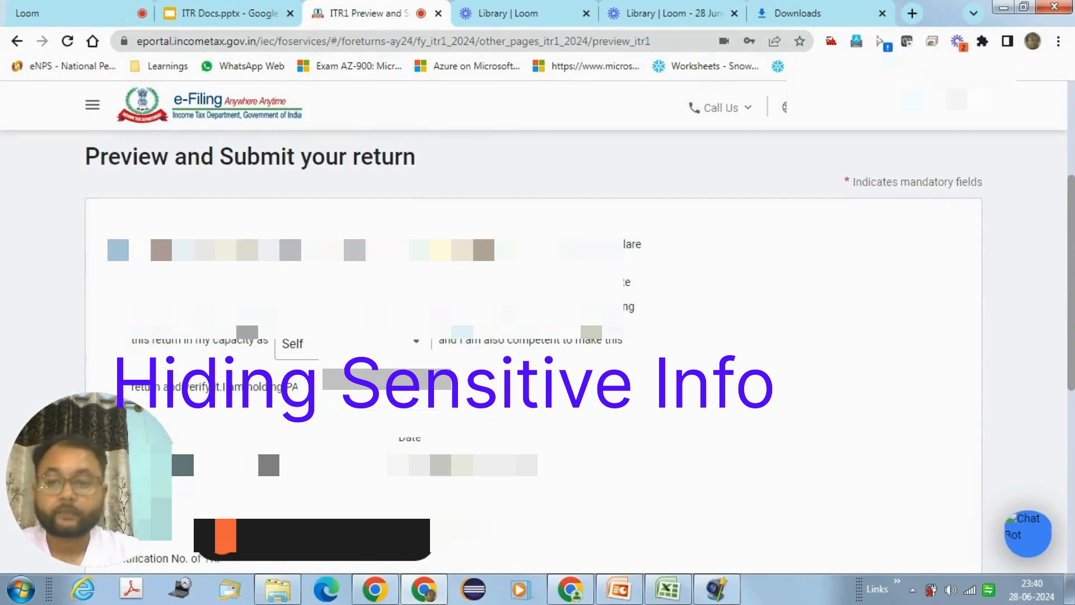
{"action": "left_click_drag", "start_coordinate": [99, 531], "coordinate": [998, 532]}
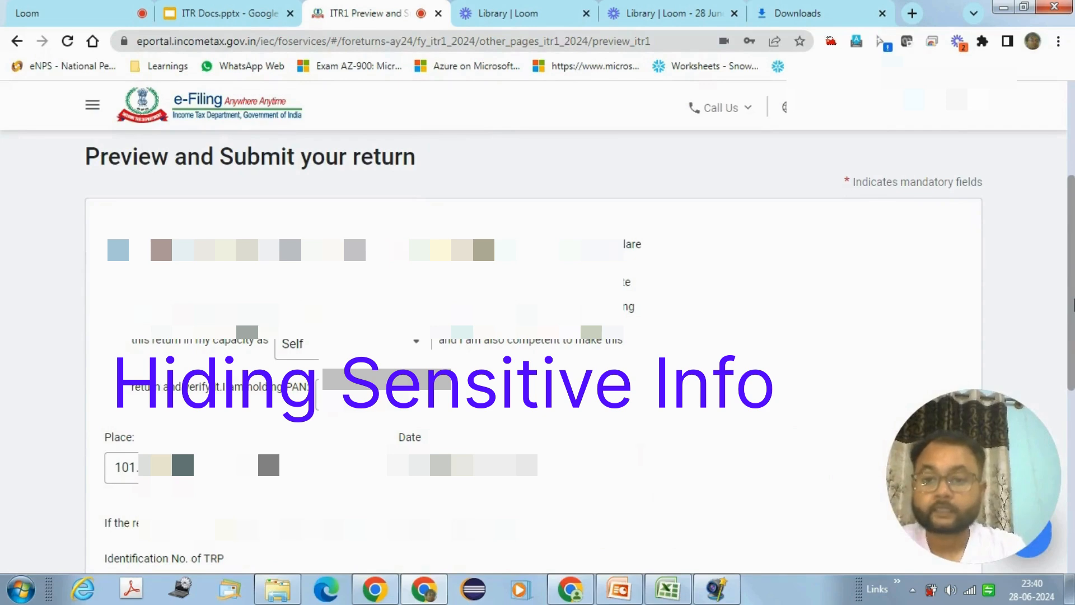
{"action": "scroll", "coordinate": [1070, 325], "scroll_direction": "down", "scroll_amount": 1}
{"action": "left_click_drag", "start_coordinate": [1074, 308], "coordinate": [1074, 431]}
{"action": "left_click_drag", "start_coordinate": [996, 456], "coordinate": [1003, 311]}
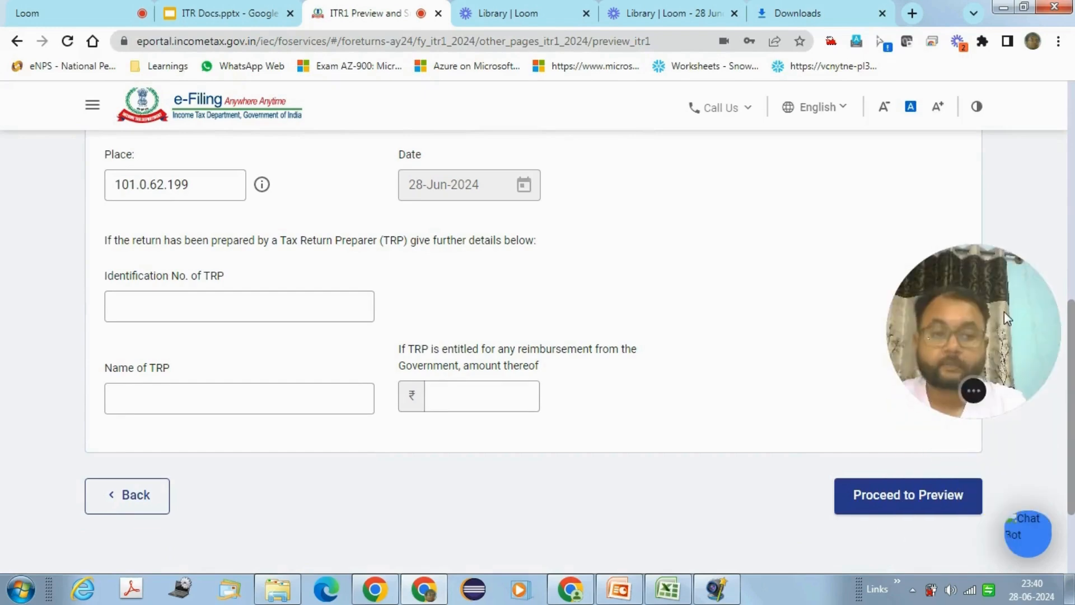
Step: Generate and review the full ITR-1 preview, then validate it with no errors
{"action": "left_click", "coordinate": [894, 500]}
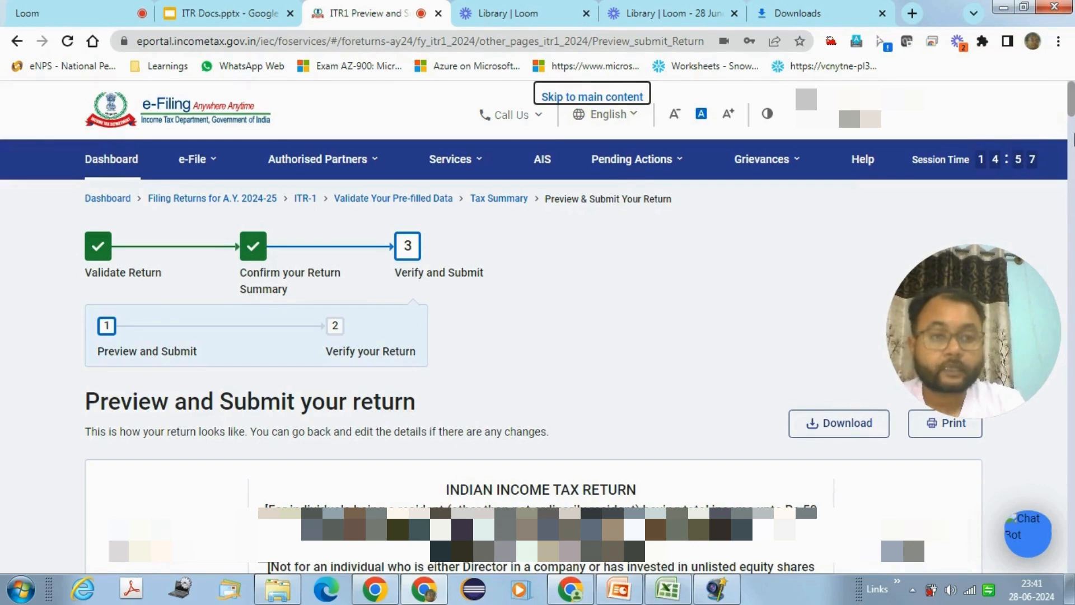
{"action": "scroll", "coordinate": [1072, 122], "scroll_direction": "down", "scroll_amount": 3}
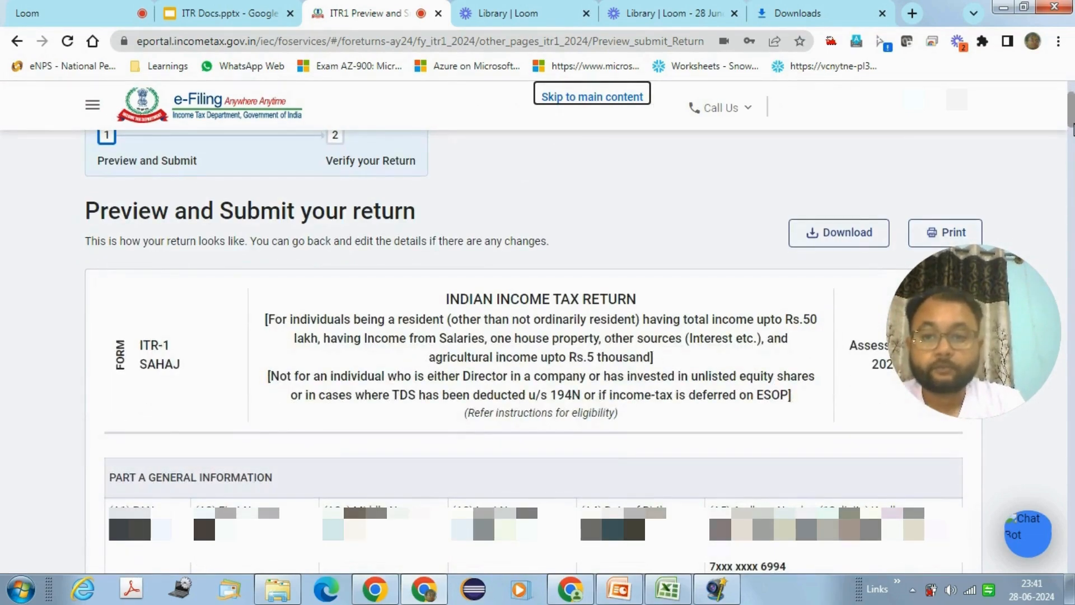
{"action": "left_click_drag", "start_coordinate": [1073, 129], "coordinate": [1073, 163]}
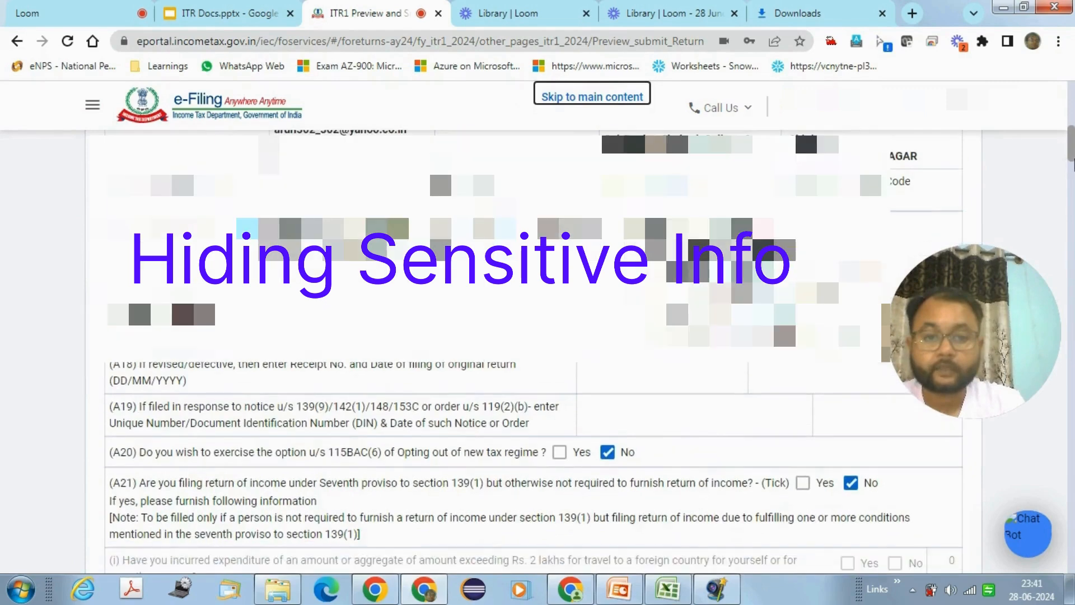
{"action": "left_click_drag", "start_coordinate": [993, 265], "coordinate": [1011, 110]}
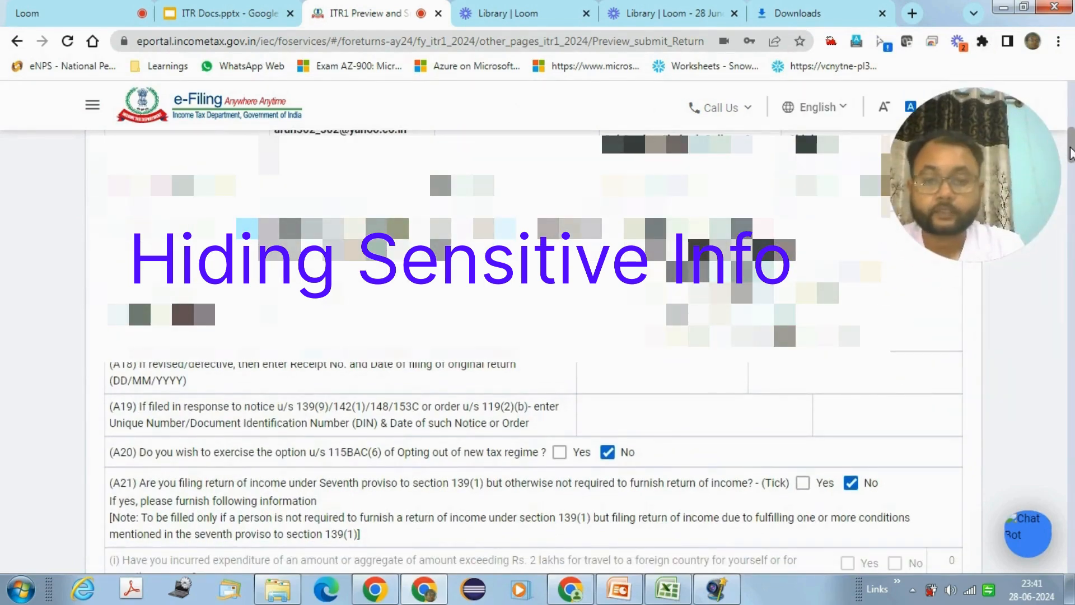
{"action": "left_click_drag", "start_coordinate": [1071, 152], "coordinate": [1073, 272]}
{"action": "left_click_drag", "start_coordinate": [1070, 297], "coordinate": [1072, 554]}
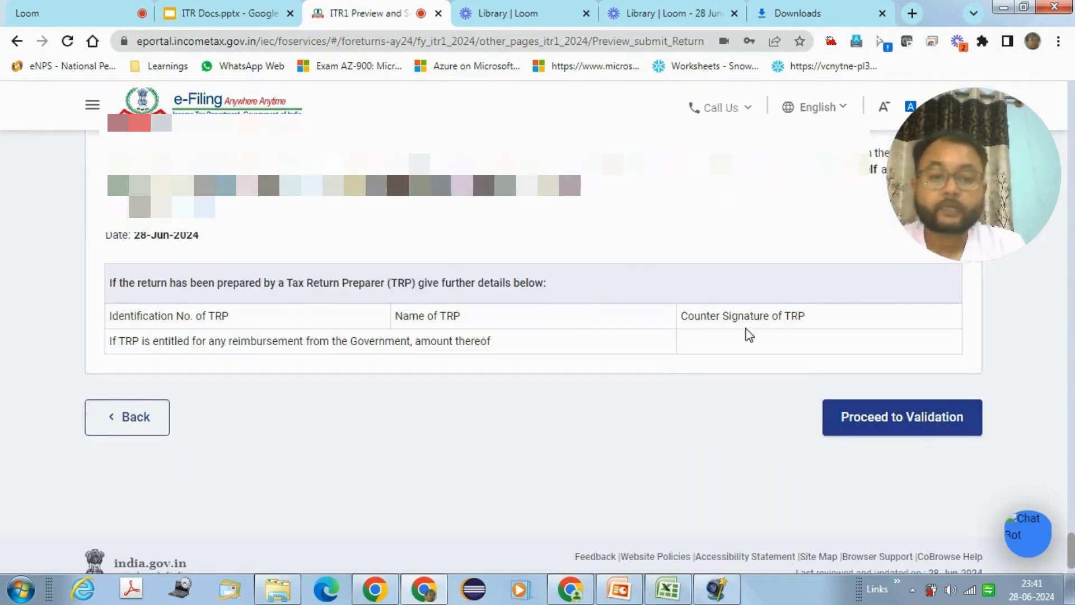
{"action": "left_click", "coordinate": [860, 426]}
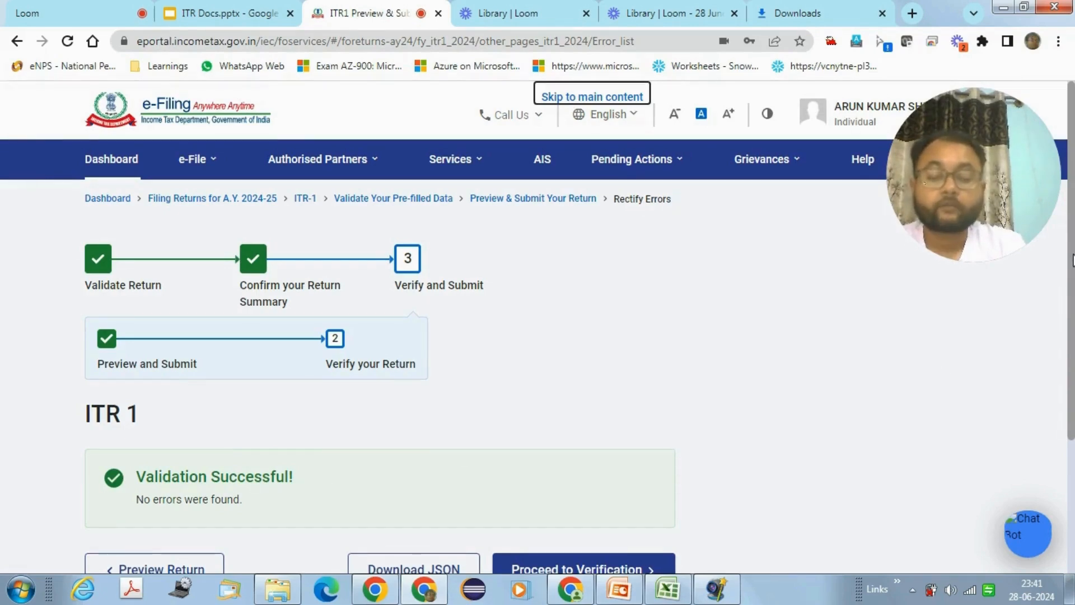
Step: Proceed to verification and pick e-Verify Now as the verification method
{"action": "left_click_drag", "start_coordinate": [1073, 260], "coordinate": [1073, 364]}
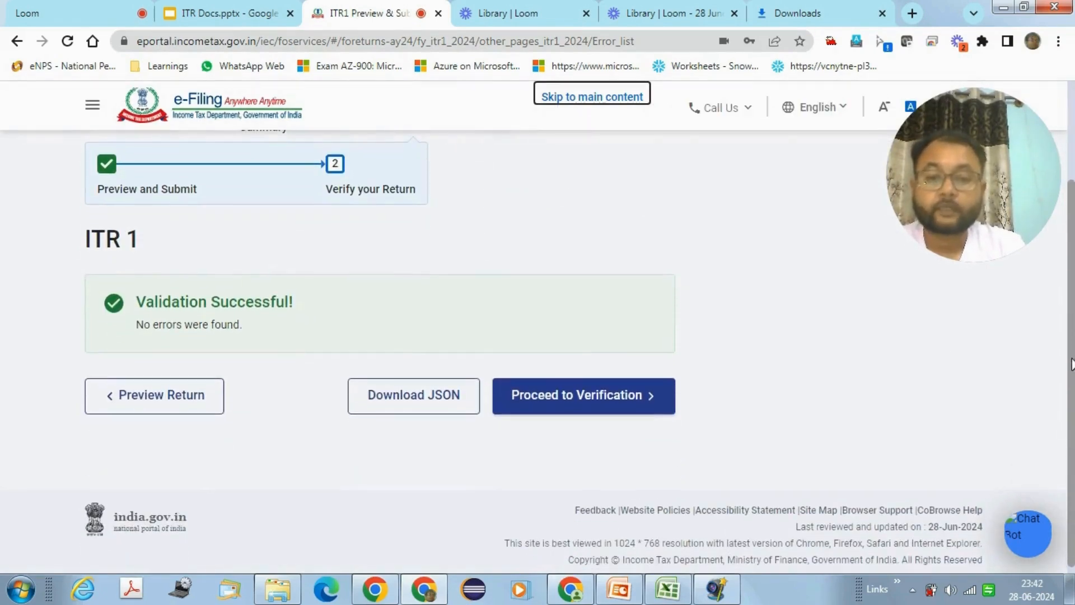
{"action": "left_click", "coordinate": [614, 396]}
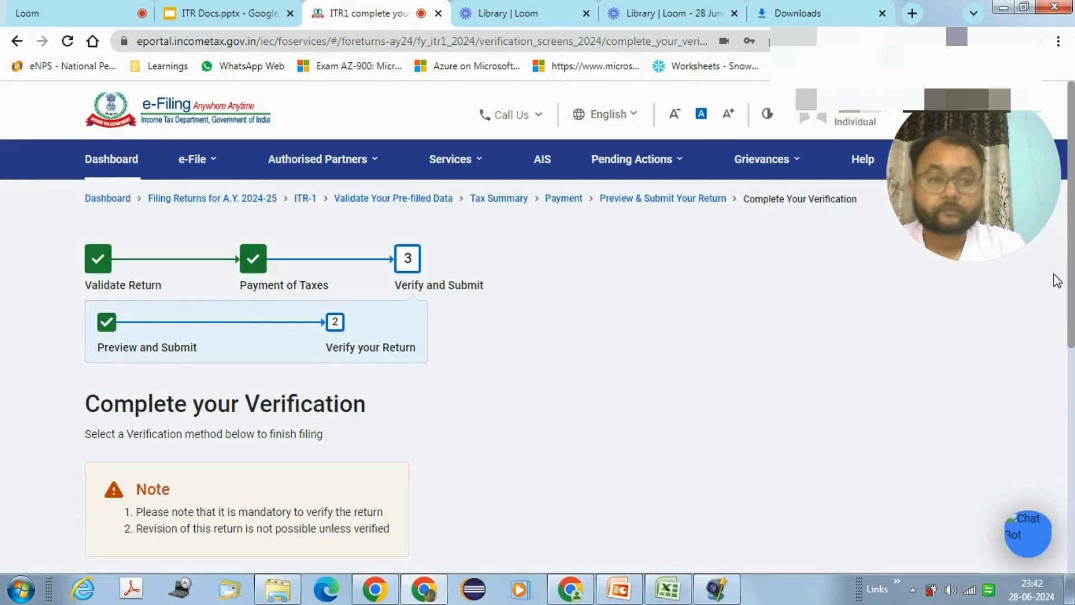
{"action": "scroll", "coordinate": [1057, 280], "scroll_direction": "down", "scroll_amount": 2}
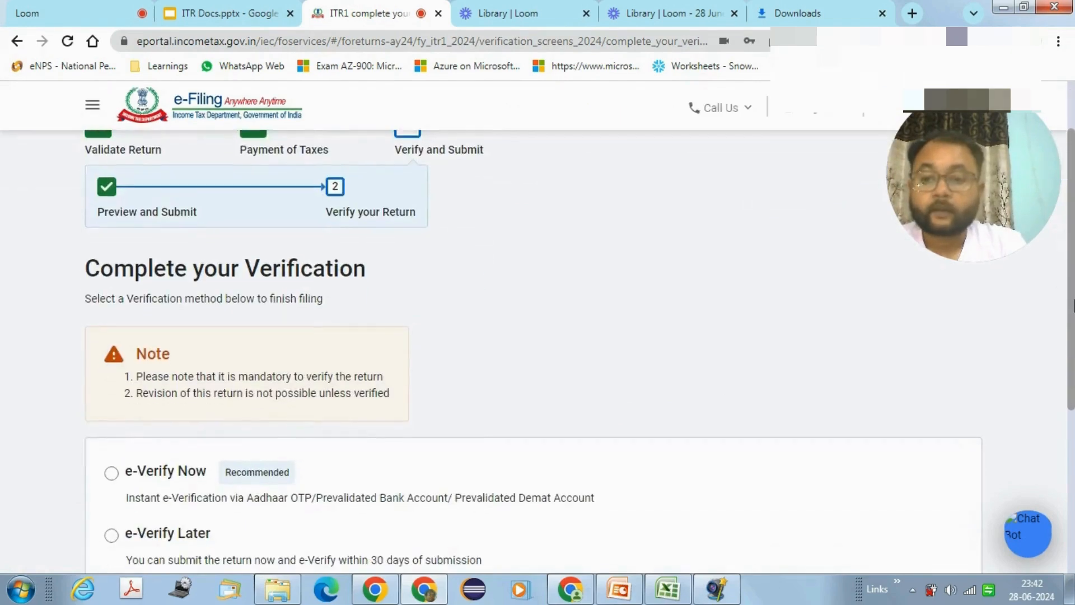
{"action": "left_click_drag", "start_coordinate": [1074, 302], "coordinate": [1074, 360]}
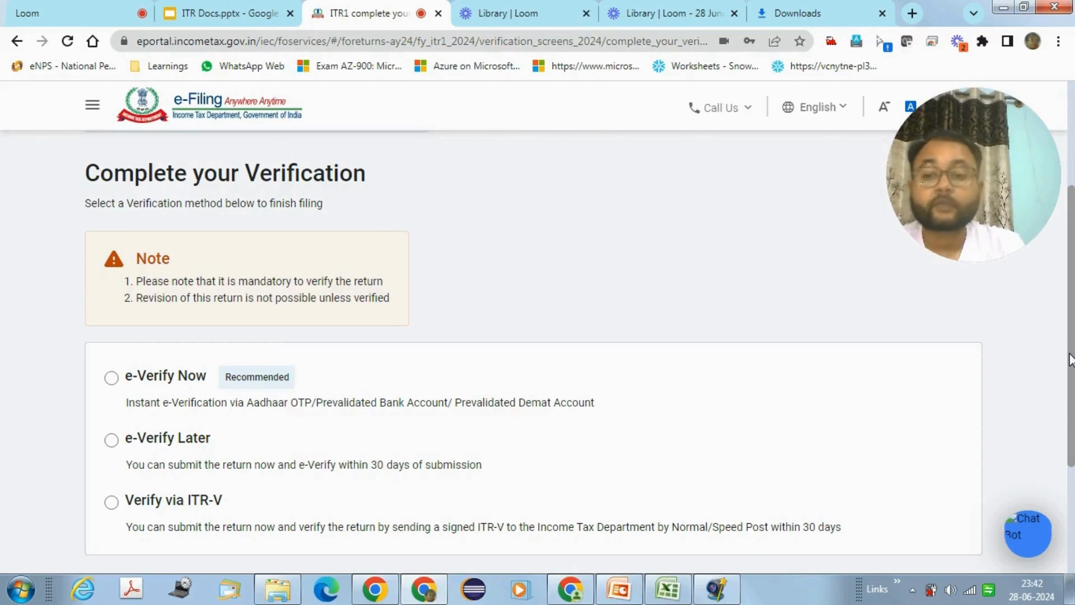
{"action": "left_click_drag", "start_coordinate": [1071, 362], "coordinate": [1071, 370]}
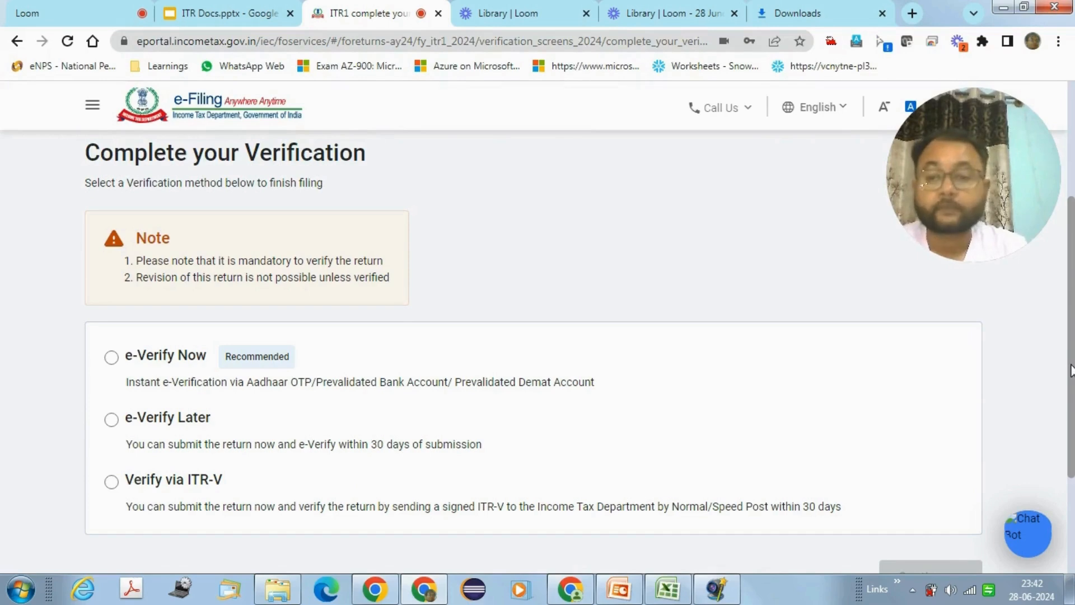
{"action": "left_click_drag", "start_coordinate": [1071, 370], "coordinate": [1072, 395]}
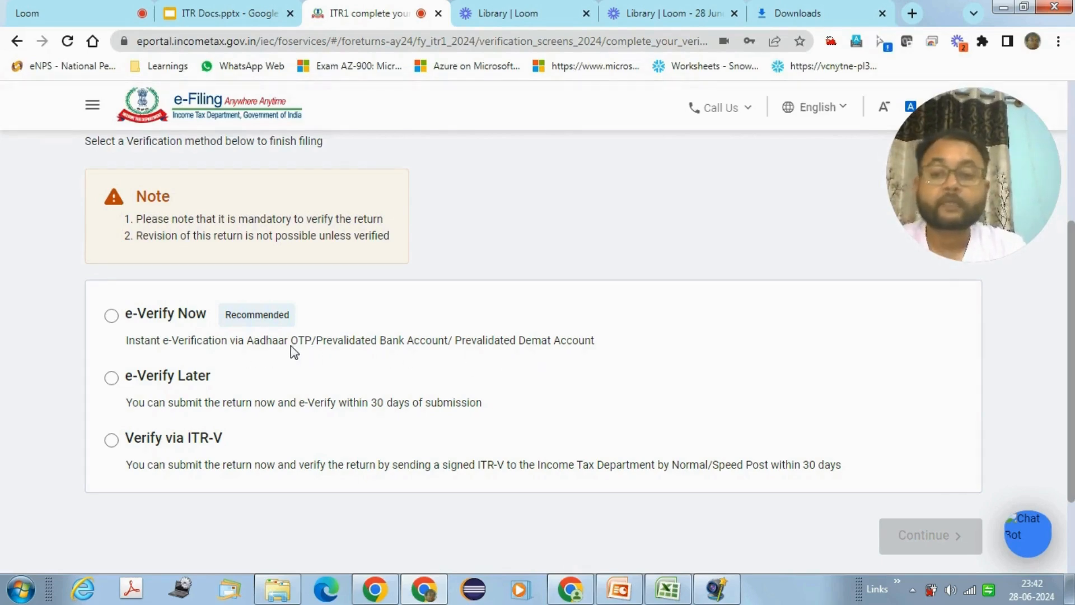
{"action": "left_click", "coordinate": [115, 318]}
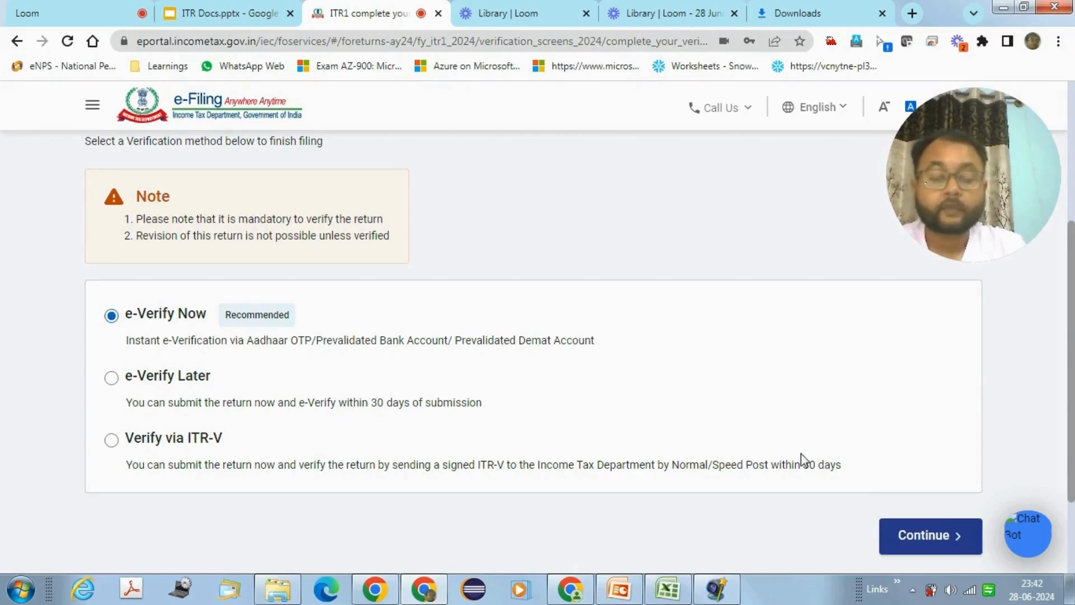
Step: Choose OTP on the Aadhaar-registered mobile and agree to validate the Aadhaar details
{"action": "left_click", "coordinate": [944, 536]}
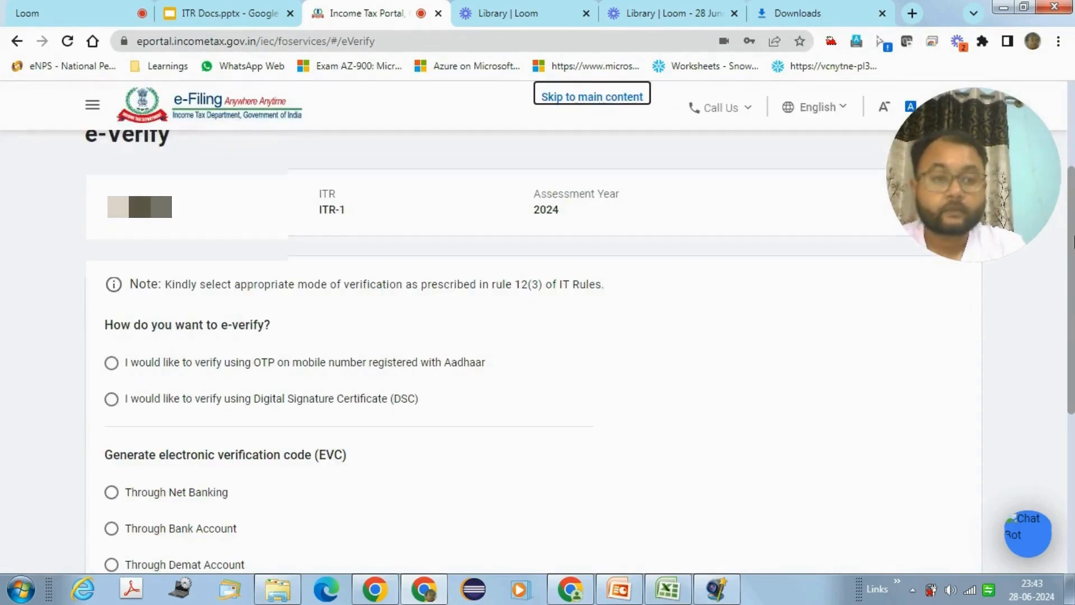
{"action": "left_click_drag", "start_coordinate": [1072, 241], "coordinate": [1072, 290]}
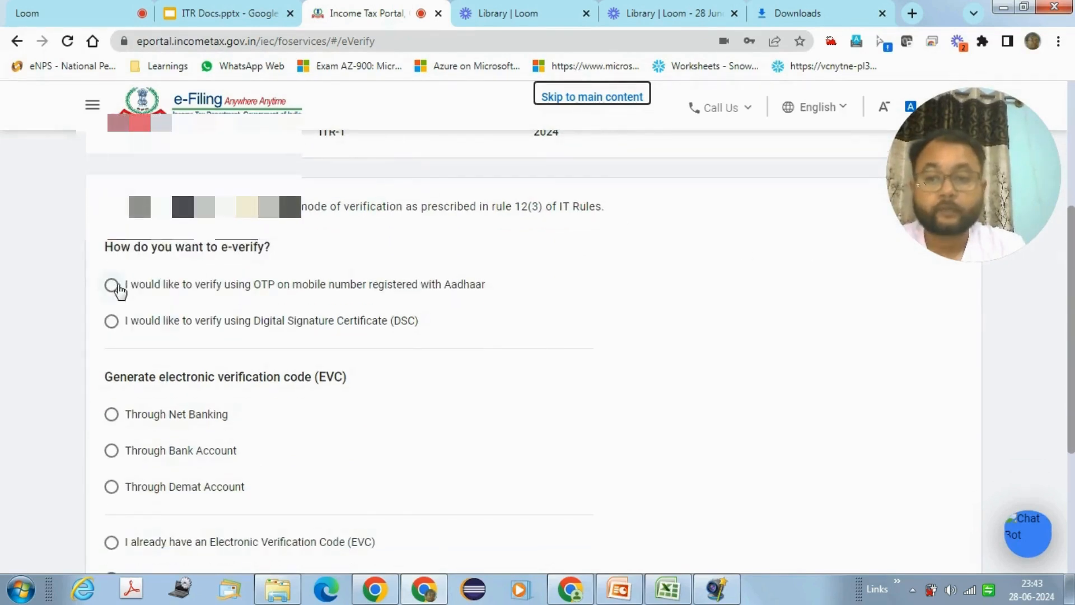
{"action": "left_click", "coordinate": [112, 285]}
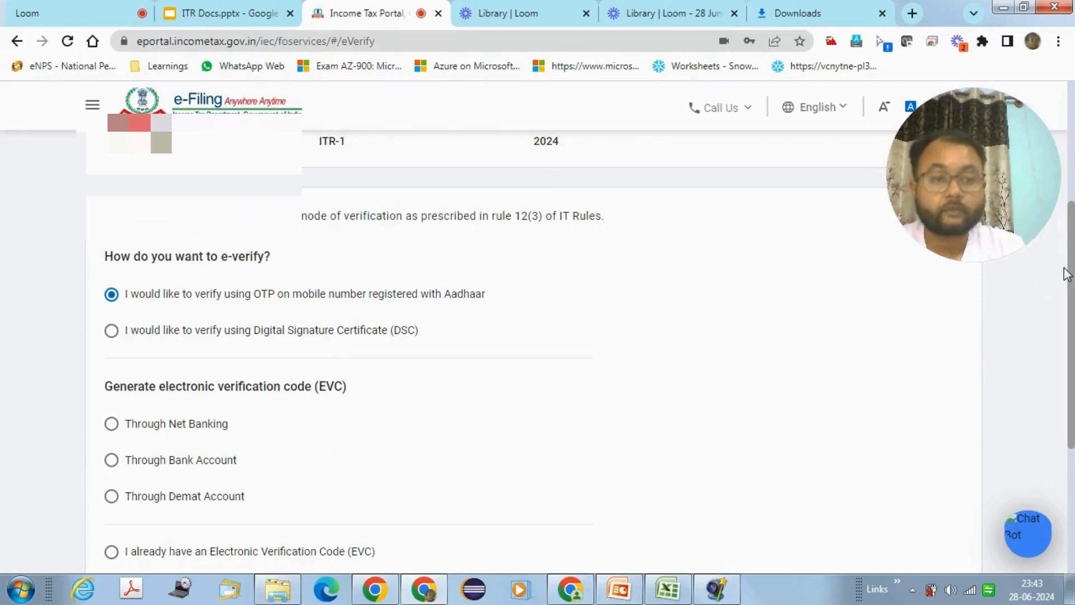
{"action": "left_click_drag", "start_coordinate": [1074, 268], "coordinate": [1073, 359]}
{"action": "left_click", "coordinate": [941, 495]}
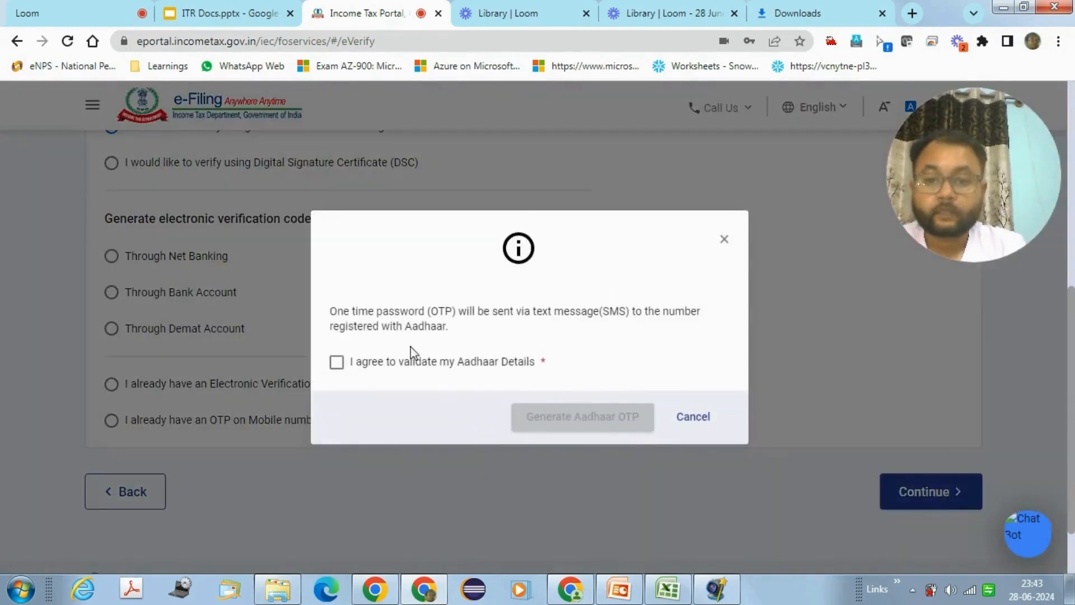
{"action": "left_click", "coordinate": [337, 362]}
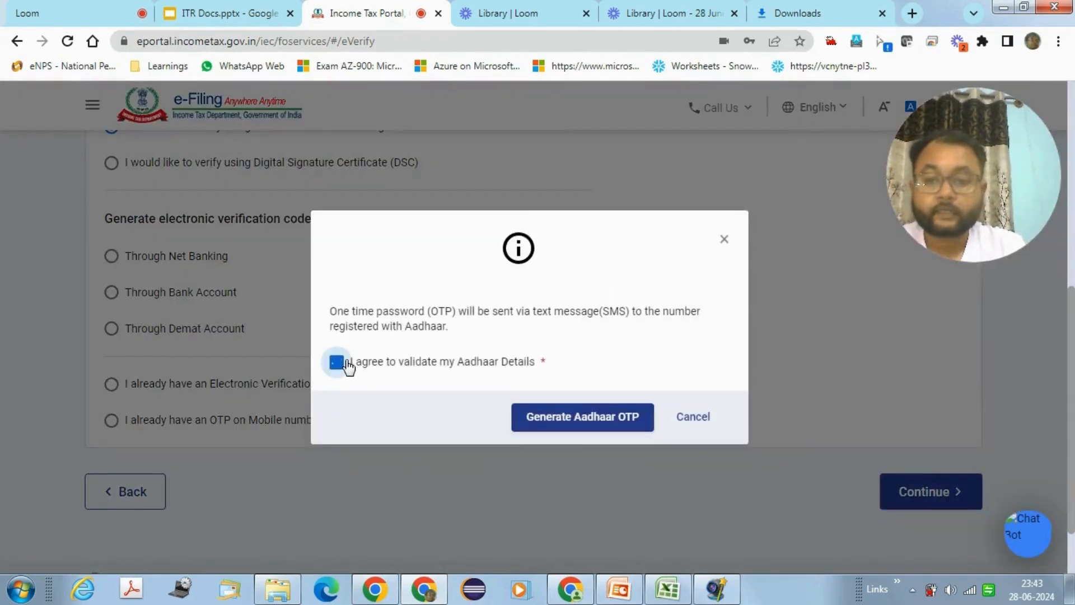
Step: Generate the Aadhaar OTP and submit the return on Confirm Submission of Return
{"action": "left_click", "coordinate": [583, 417]}
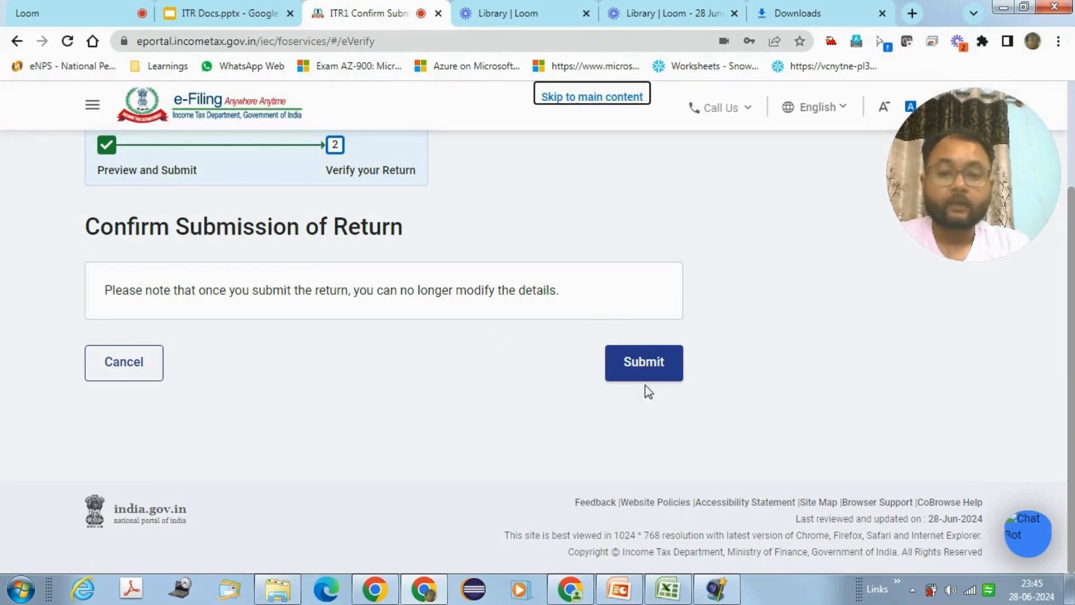
{"action": "left_click", "coordinate": [663, 380]}
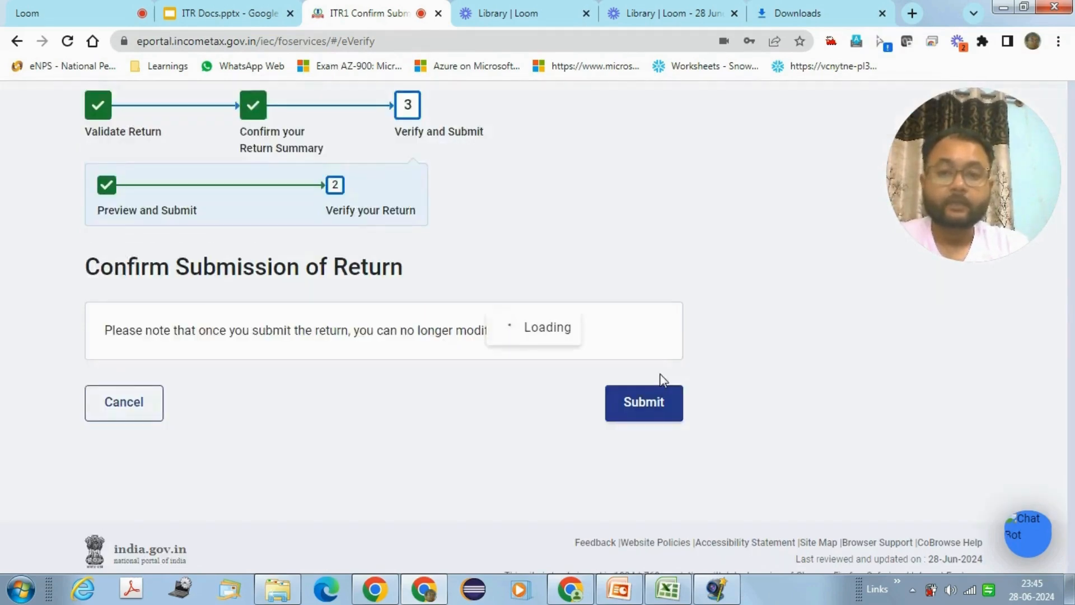